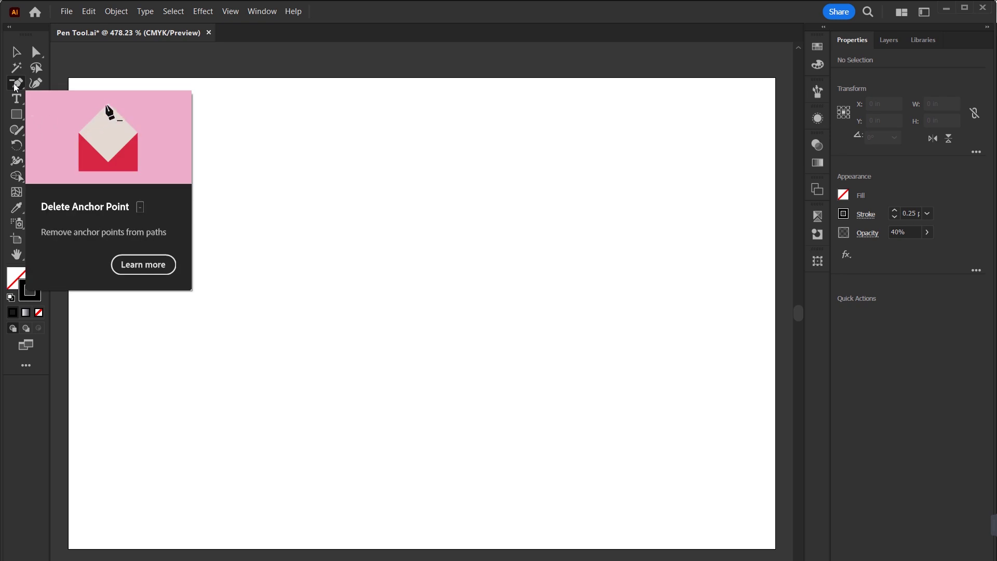
Step: Tear the pen tool group off into a floating panel near the top of the canvas and make the Pen Tool active
click(14, 86)
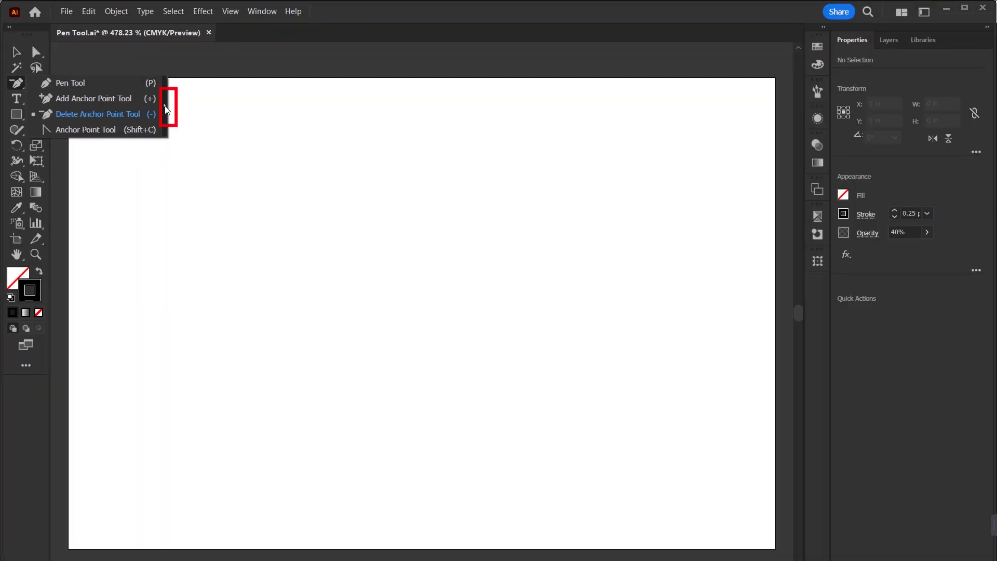
click(165, 109)
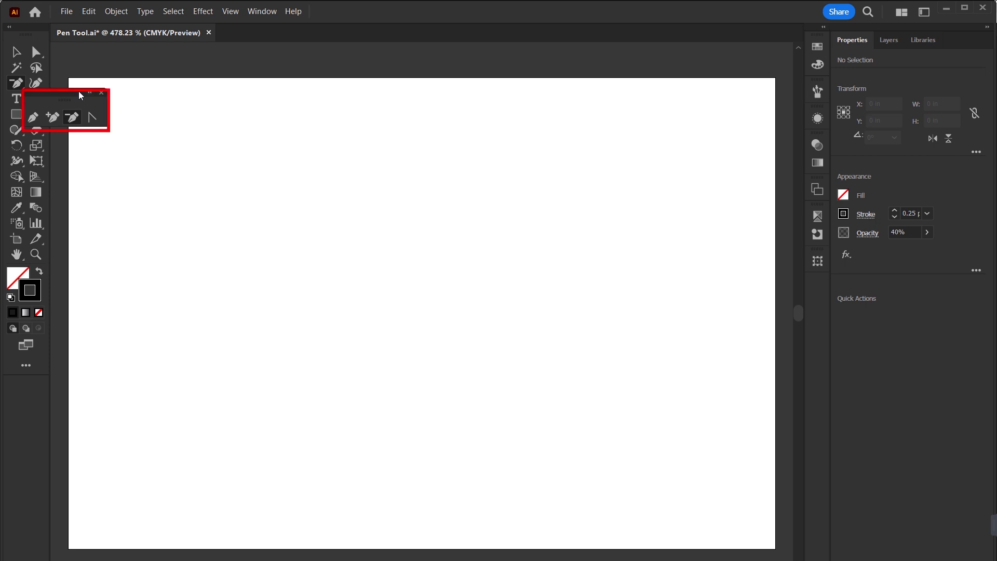
drag(73, 92, 468, 80)
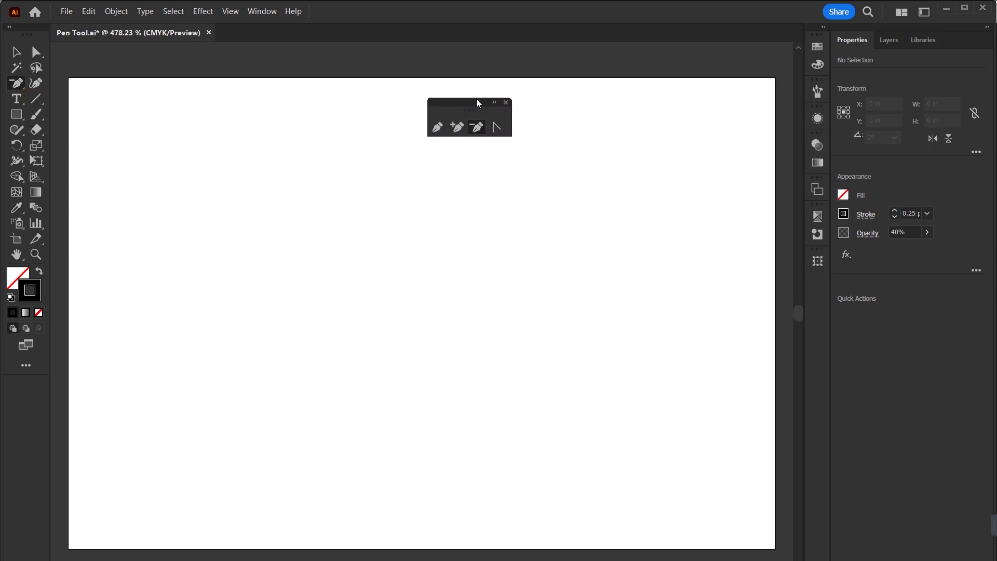
drag(467, 82, 429, 89)
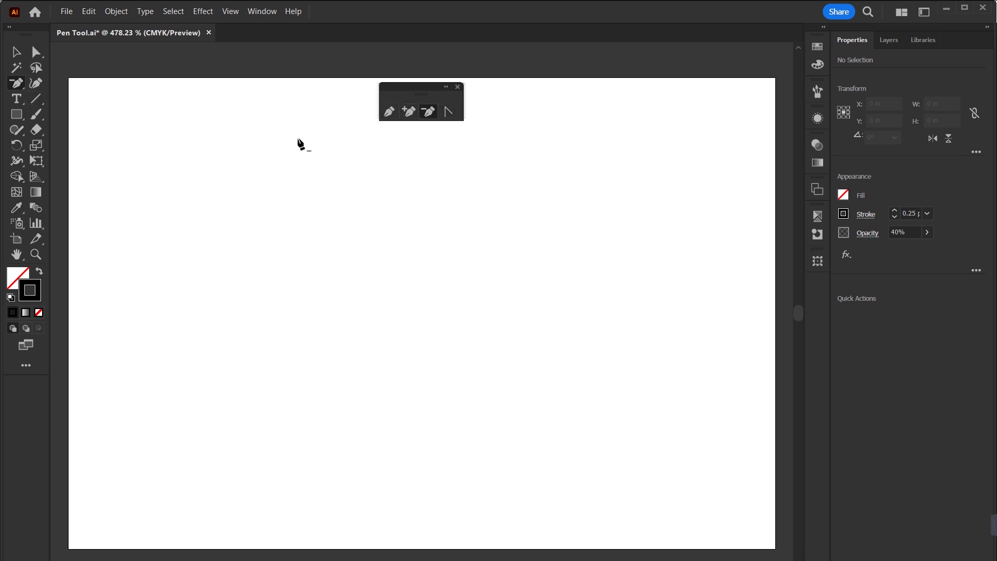
click(388, 116)
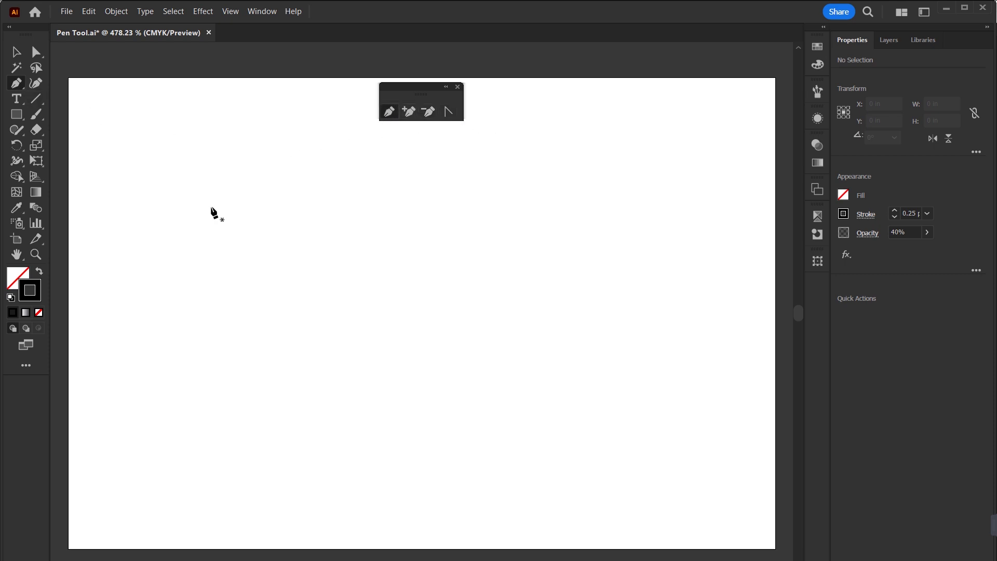
Step: Draw the straight top edge, then an inward curve to a lower-right anchor
click(211, 207)
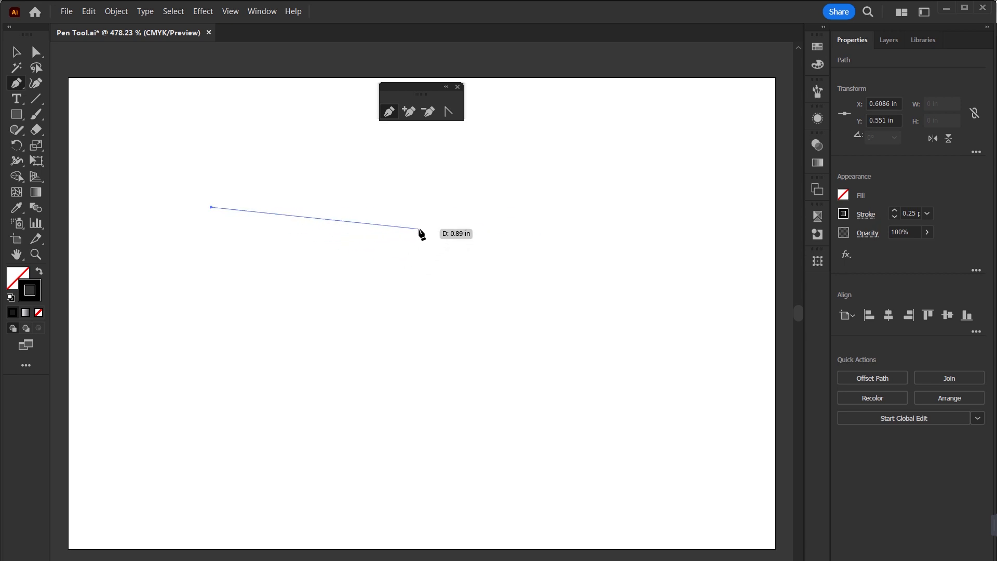
click(418, 229)
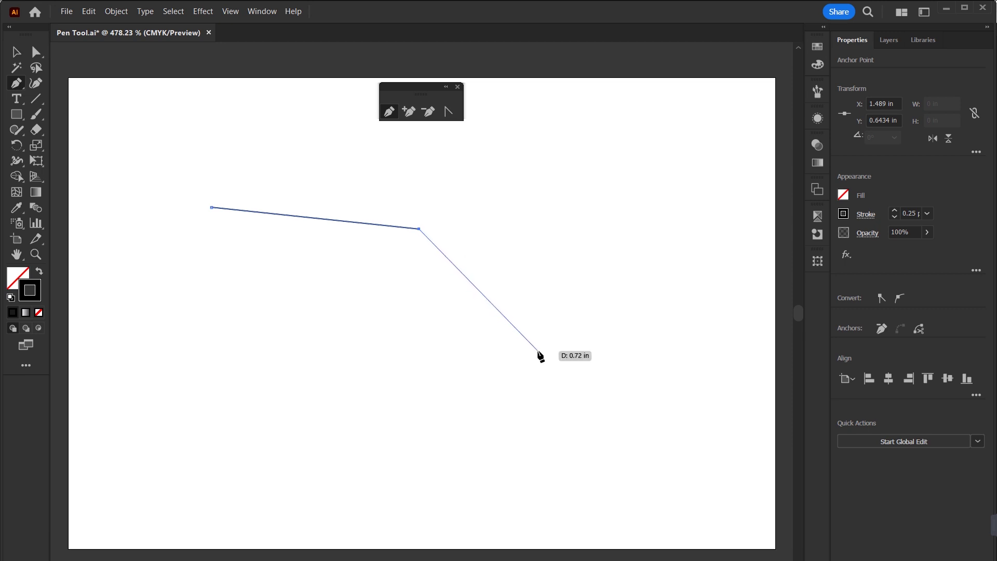
click(538, 352)
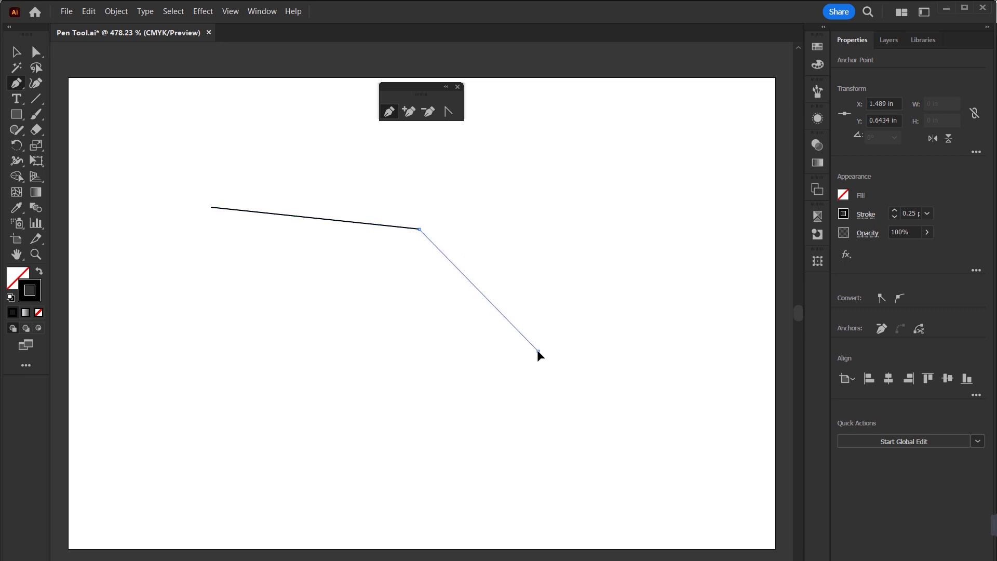
drag(538, 352, 733, 361)
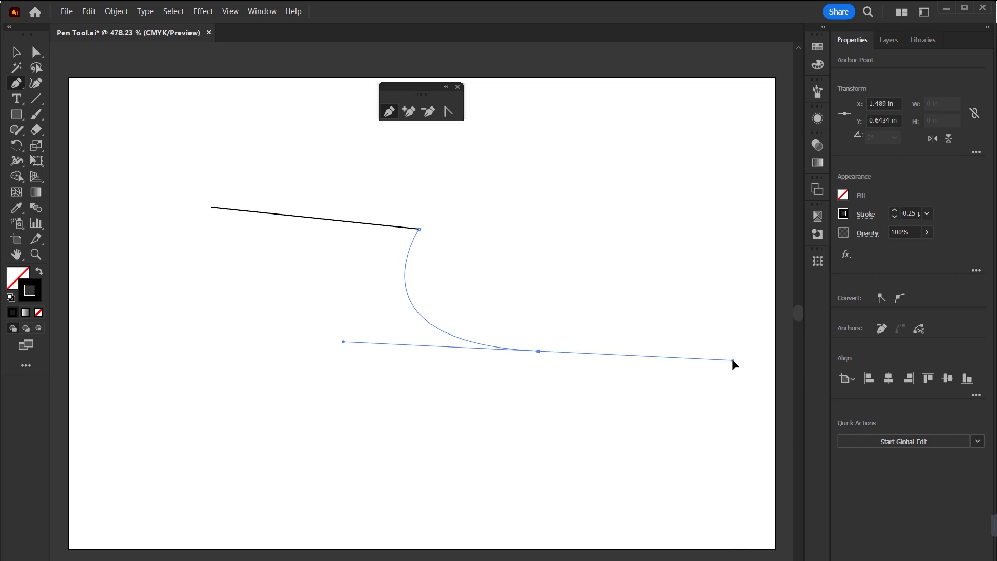
drag(732, 366, 732, 379)
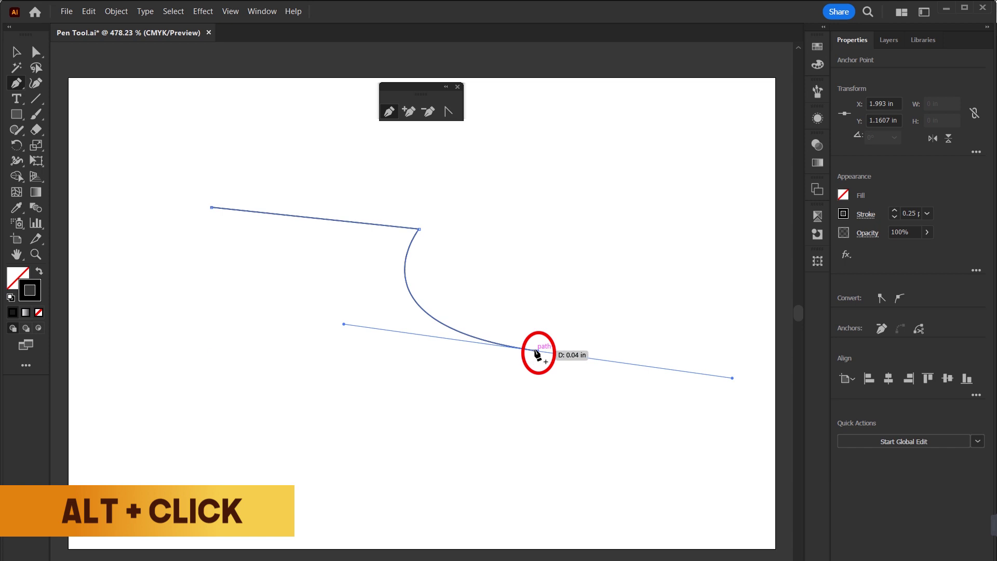
alt+click(538, 352)
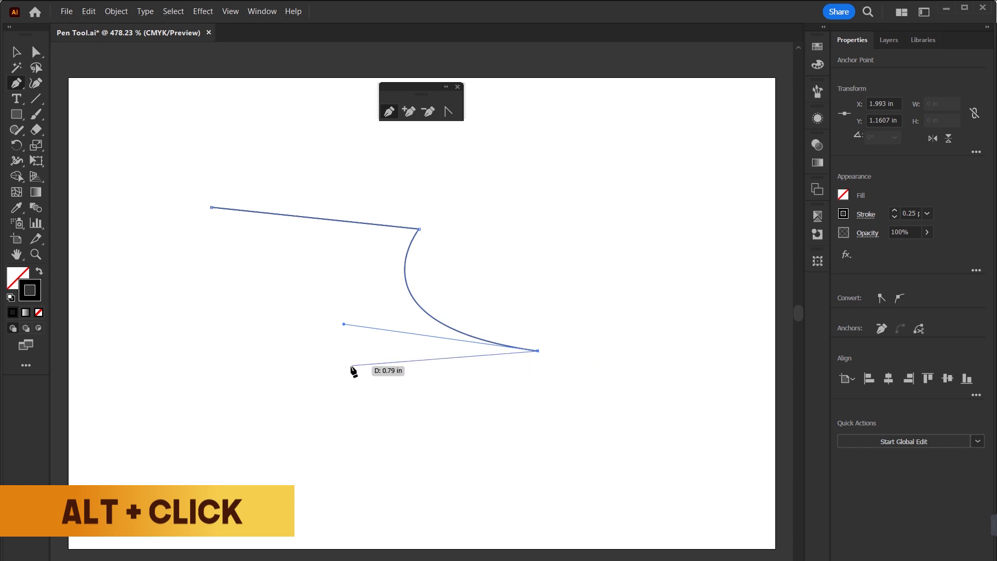
Step: Add a second inward curve to a bottom anchor, then a corner anchor at the lower left
mouse_move(363, 420)
mouse_down()
mouse_move(336, 509)
mouse_move(331, 503)
mouse_up()
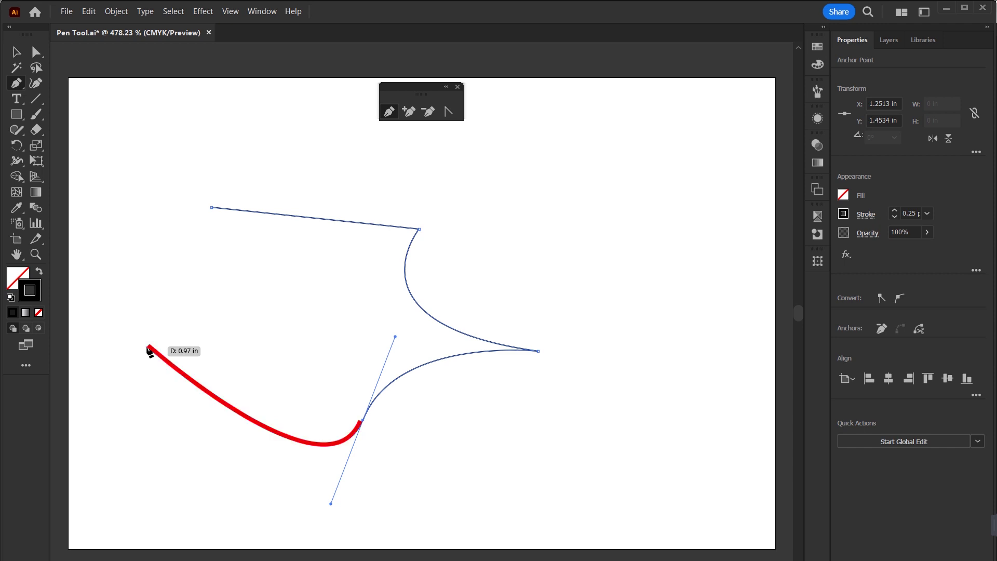
key(alt)
mouse_move(304, 415)
mouse_down()
mouse_move(152, 384)
mouse_move(349, 500)
mouse_up()
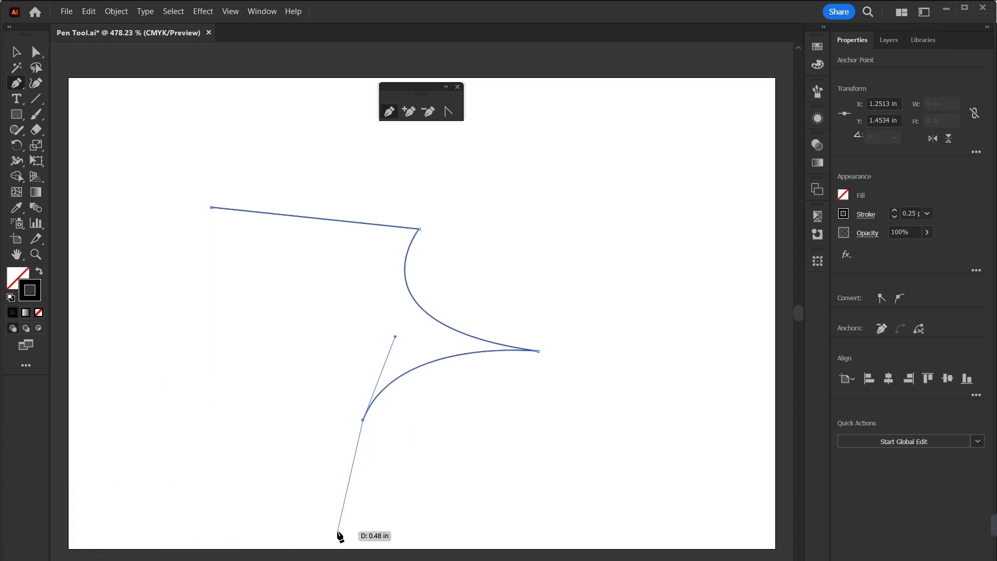
mouse_move(349, 500)
mouse_down()
mouse_move(349, 445)
mouse_move(377, 433)
mouse_move(173, 382)
mouse_up()
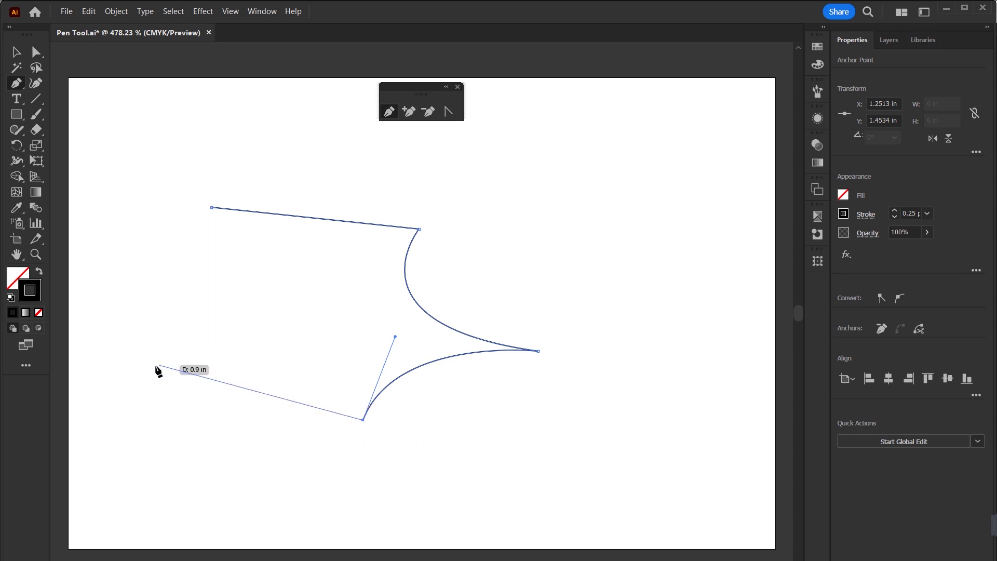
click(173, 378)
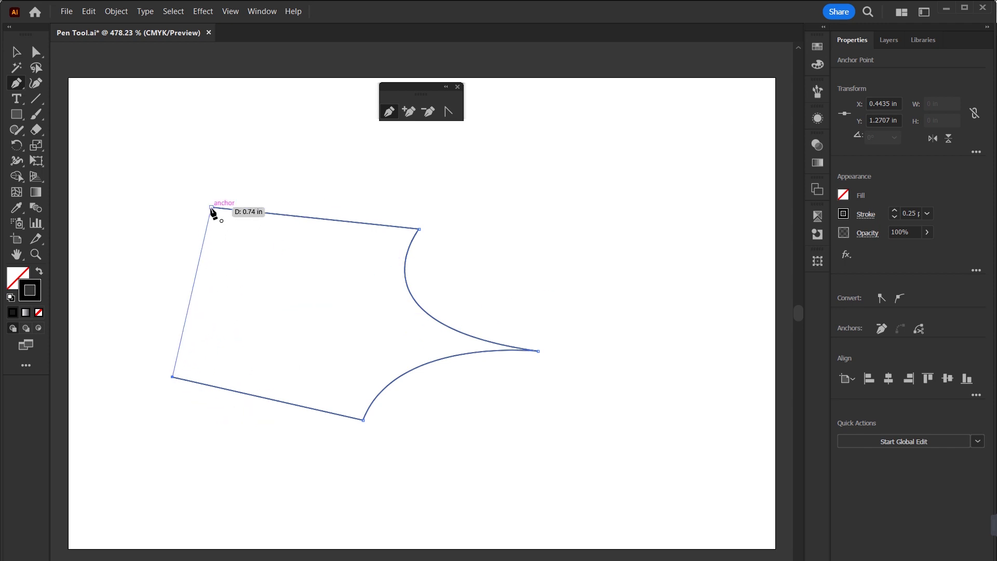
Step: Close the outline back at the starting anchor at the top left
click(212, 208)
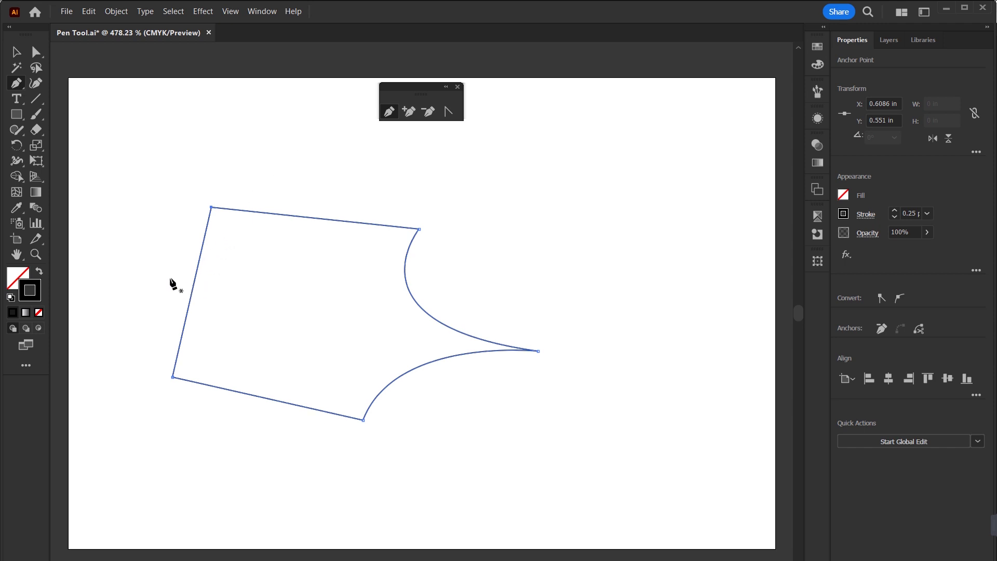
Step: Rotate the shape about 8.76° and drag a new left-edge anchor outward into a pointed tip
key(v)
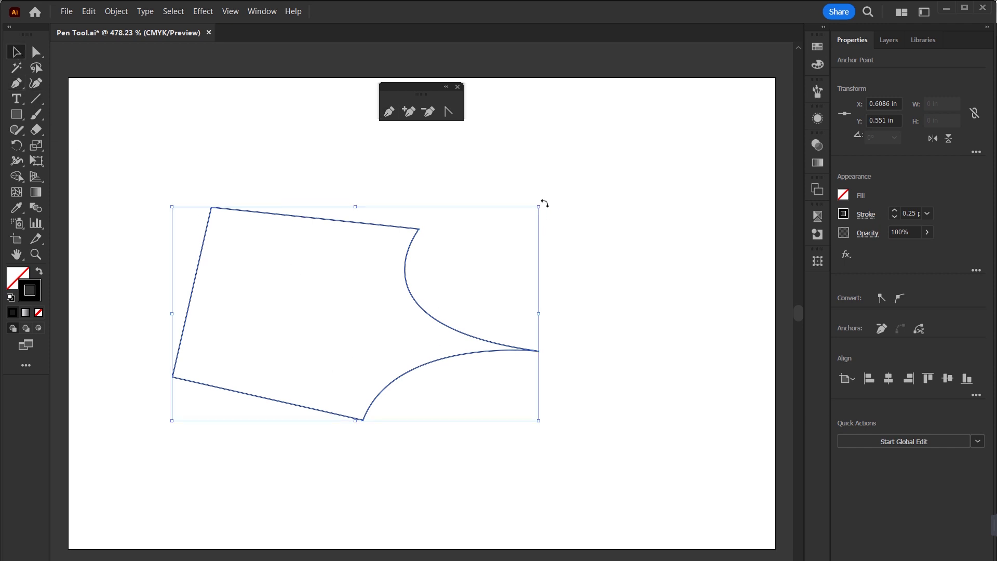
drag(549, 210, 528, 189)
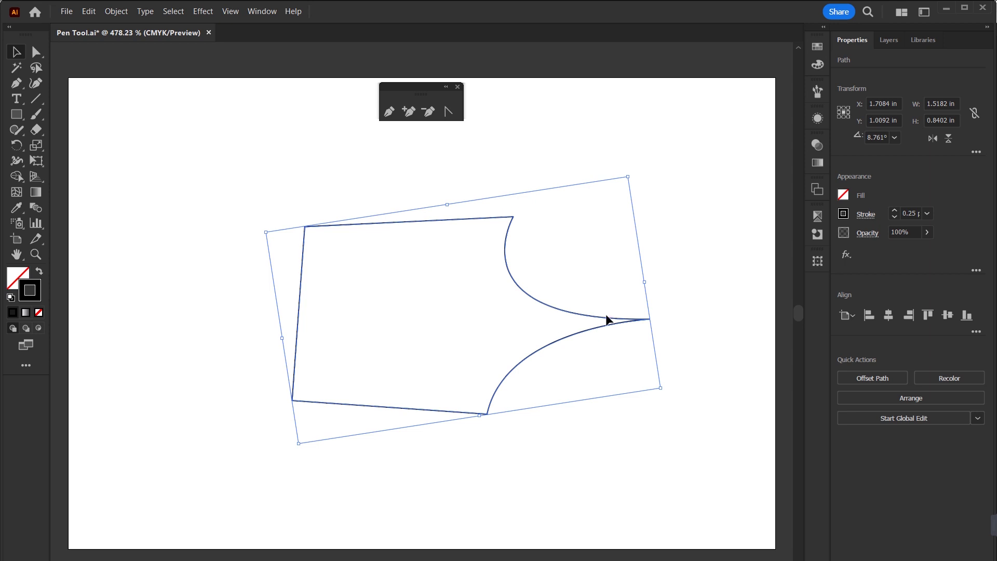
click(408, 113)
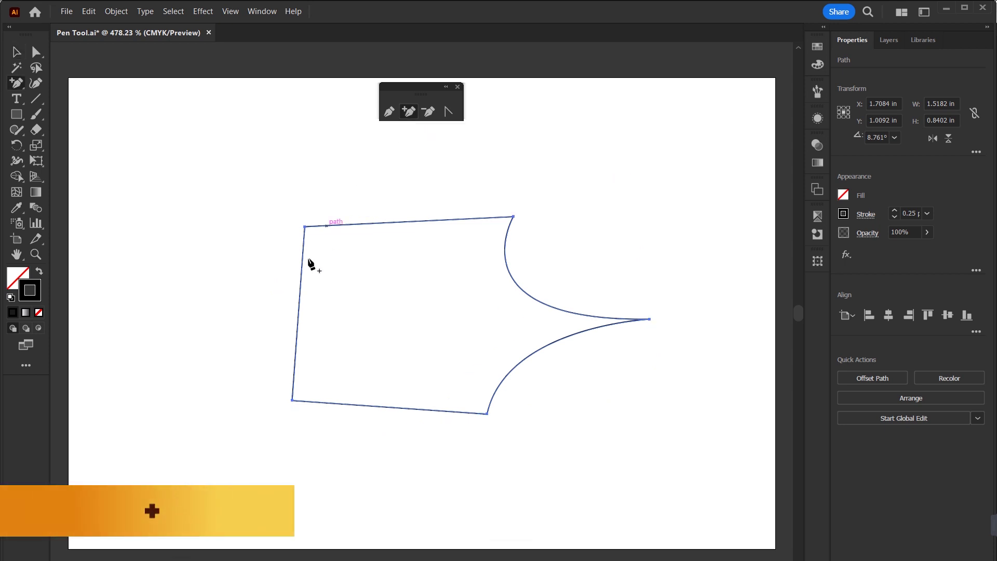
click(300, 312)
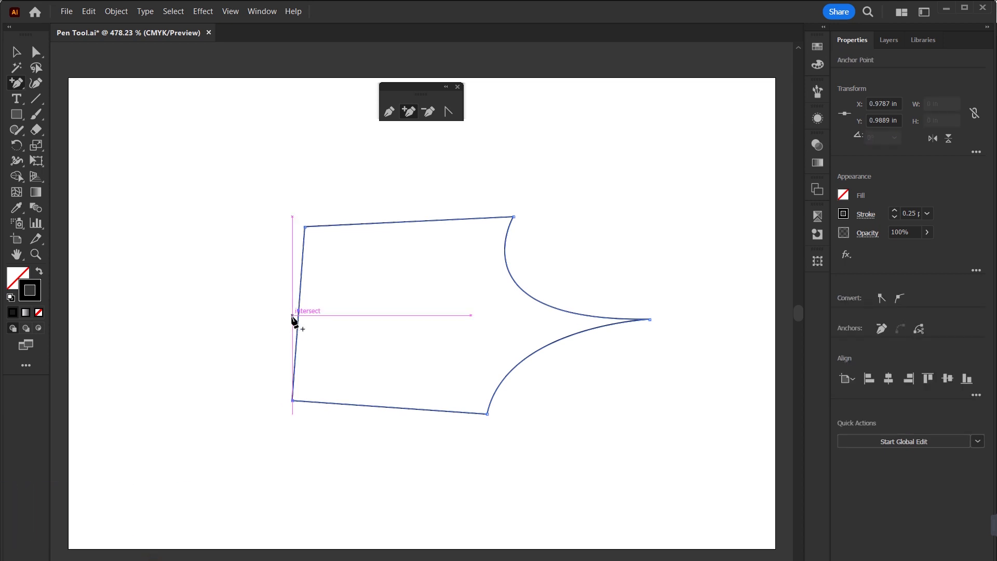
click(34, 52)
drag(299, 312, 176, 314)
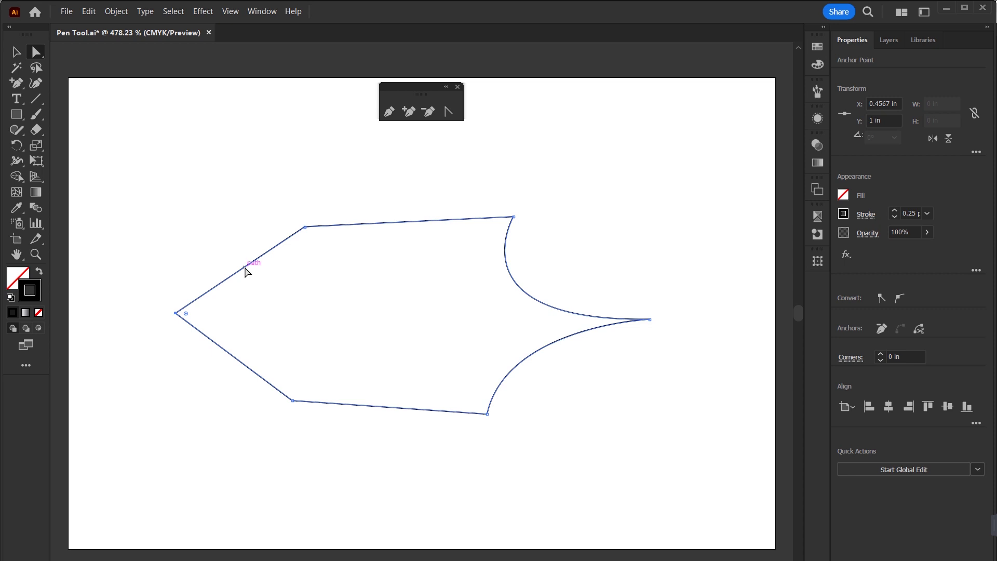
drag(247, 274, 244, 271)
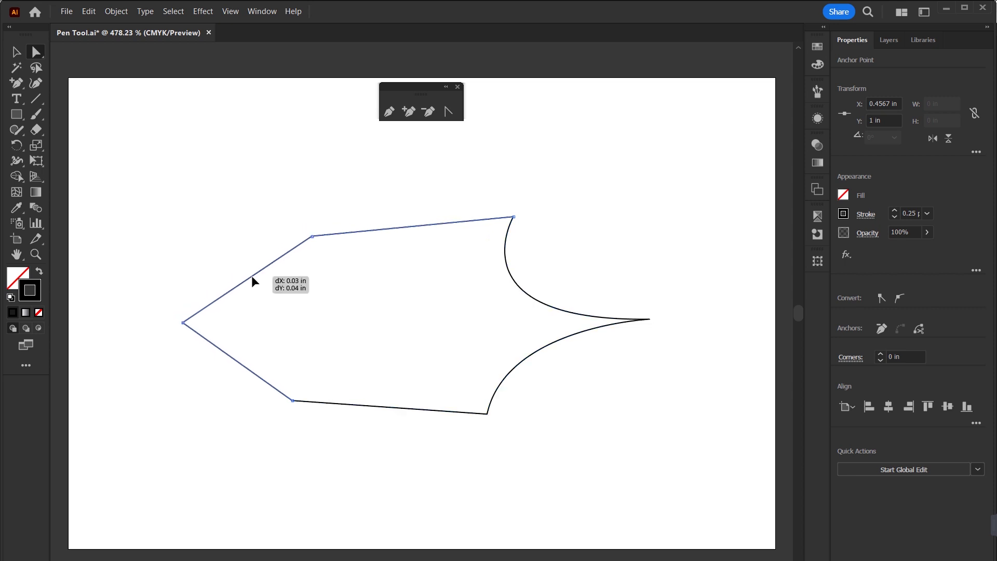
Step: Lengthen the left tip's upper handle and set the tip back to a sharp corner
click(901, 299)
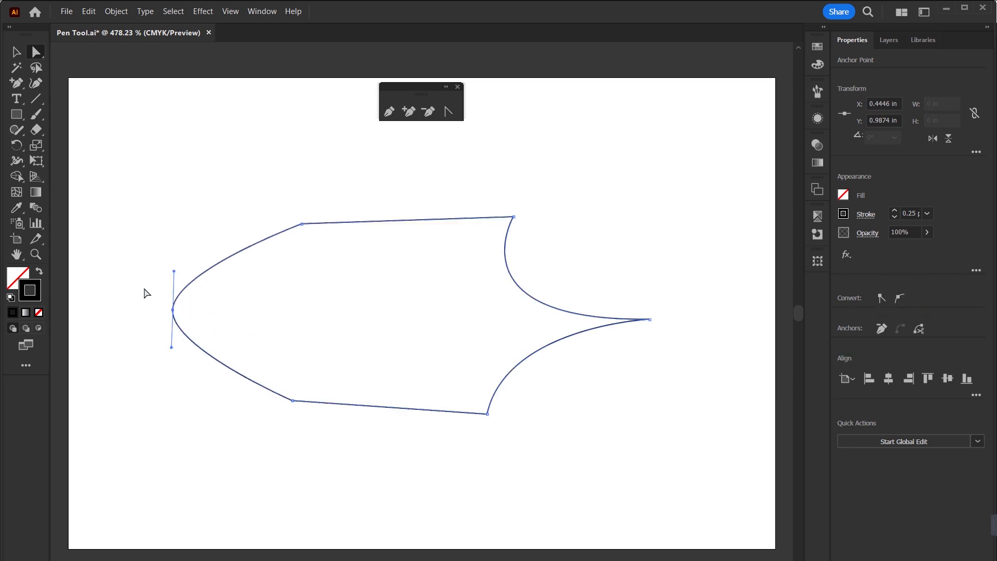
click(177, 243)
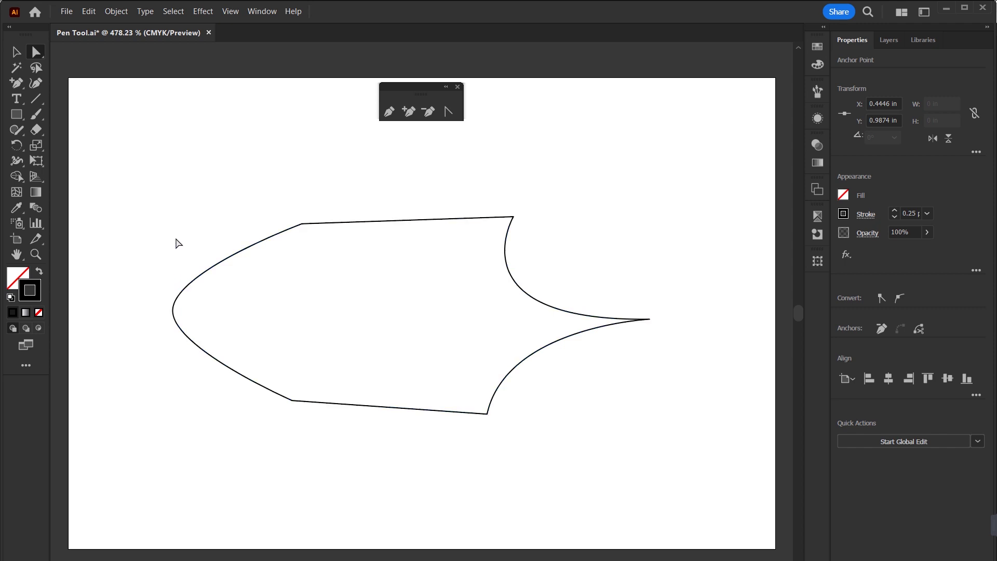
click(173, 310)
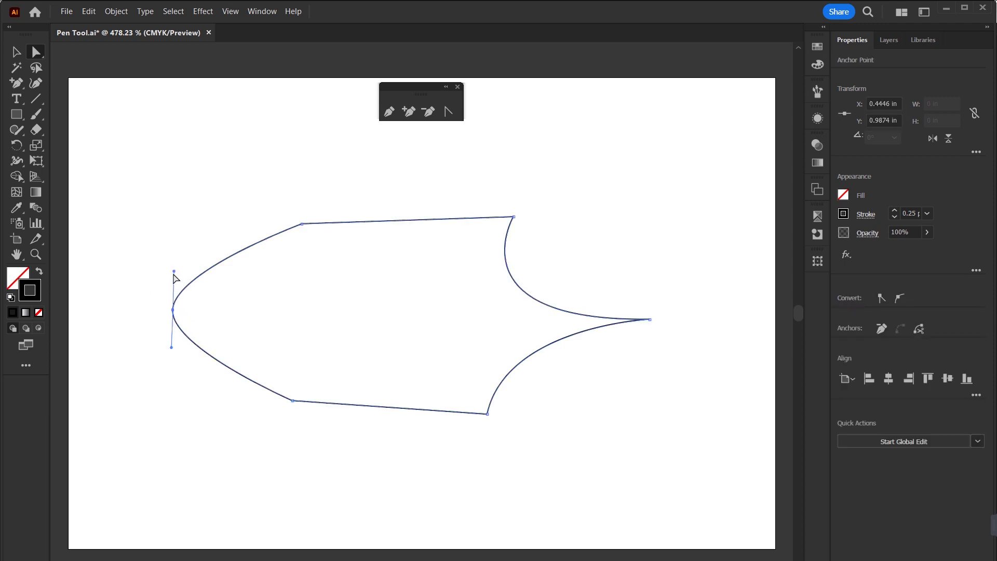
drag(174, 272, 173, 225)
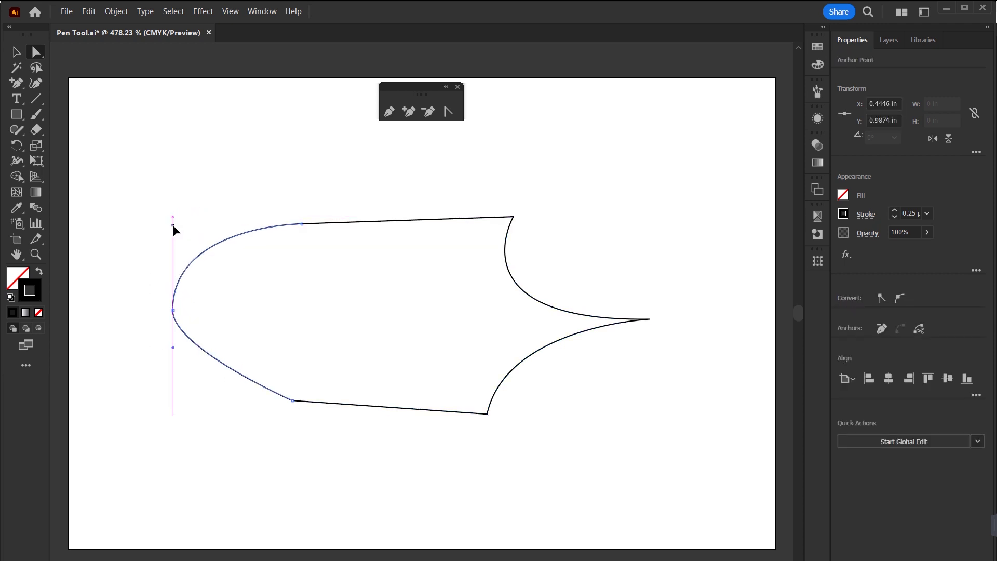
click(880, 298)
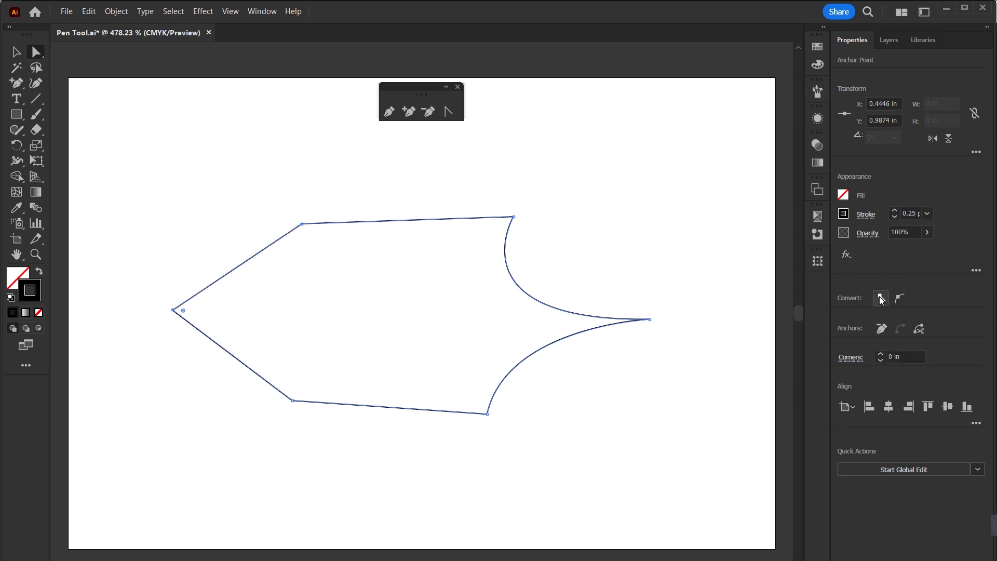
Step: Bend the upper-left and lower-left sides inward and nudge the top-left corner up
click(450, 114)
drag(260, 255, 277, 279)
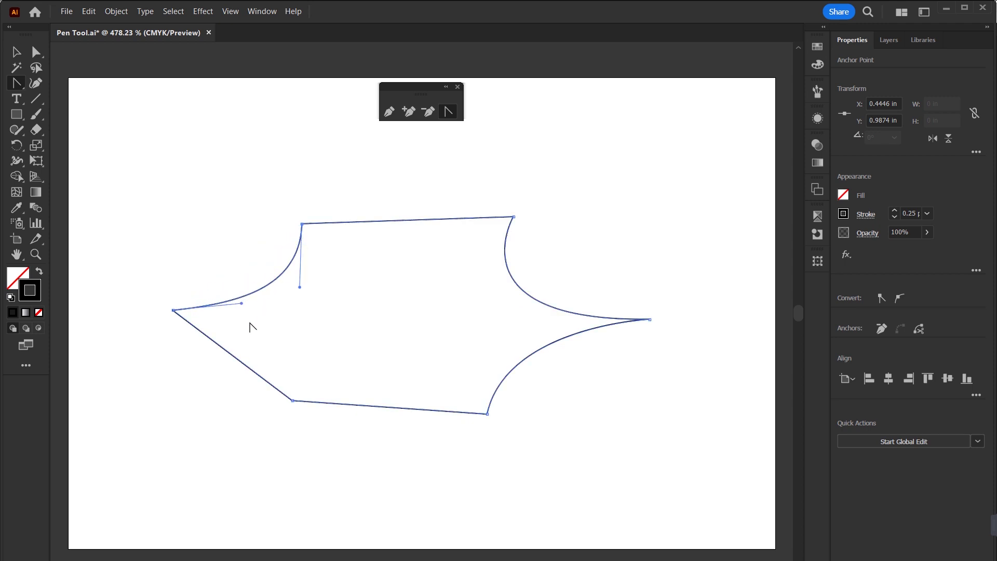
drag(246, 365, 269, 339)
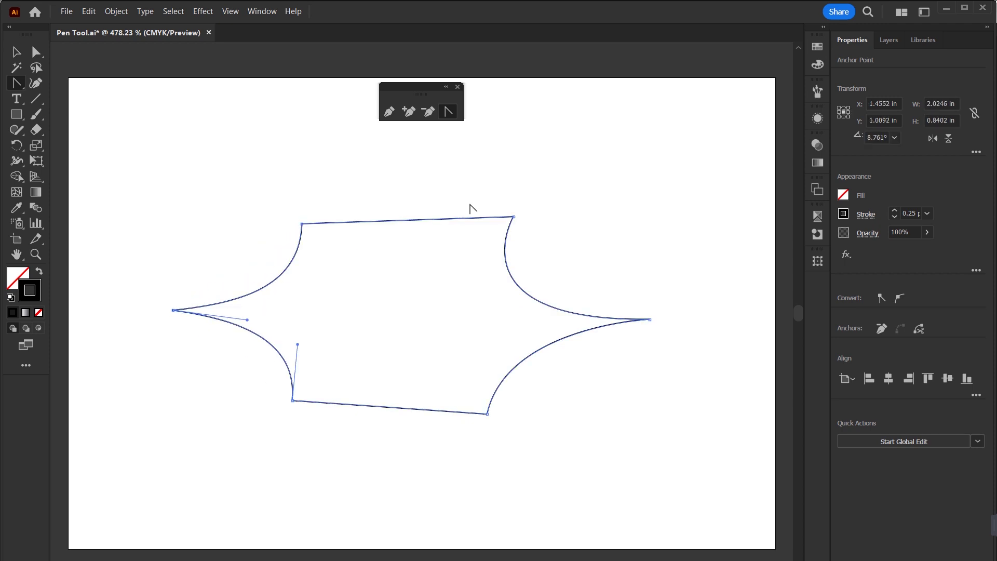
click(36, 52)
mouse_move(237, 188)
mouse_down()
mouse_move(316, 237)
mouse_move(311, 207)
mouse_up()
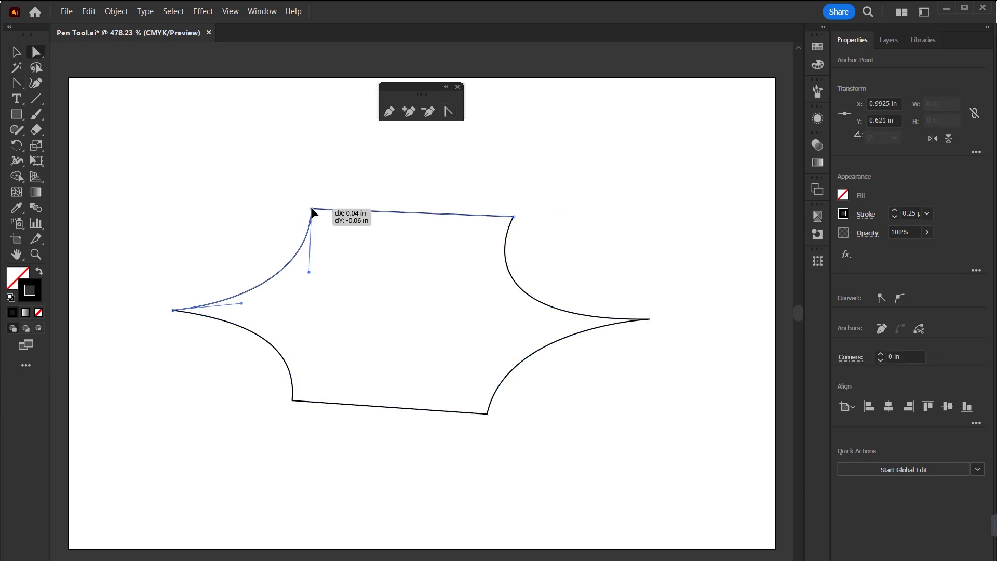
click(157, 91)
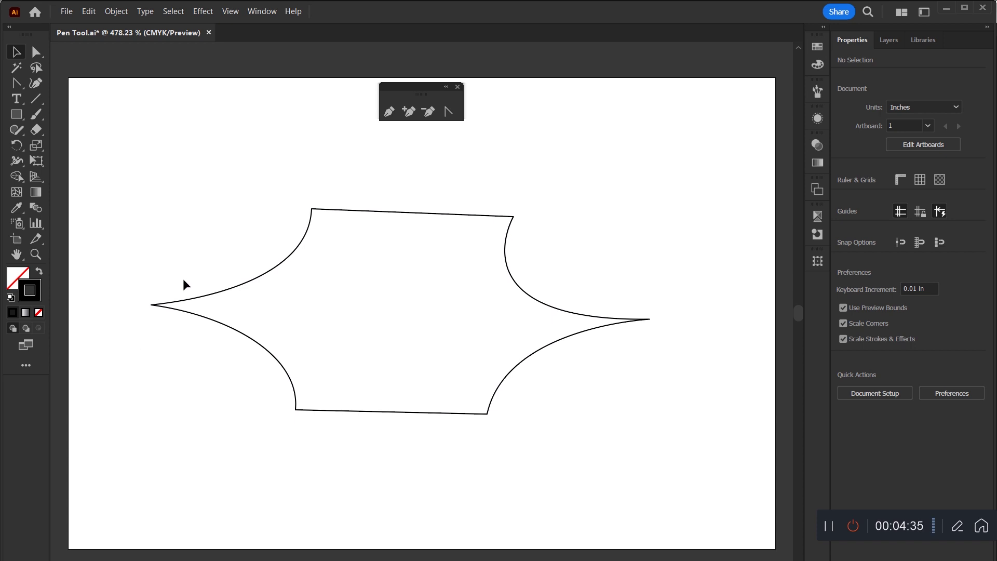
Step: Delete the pointed left anchor so the shape's left side is straight again
click(431, 115)
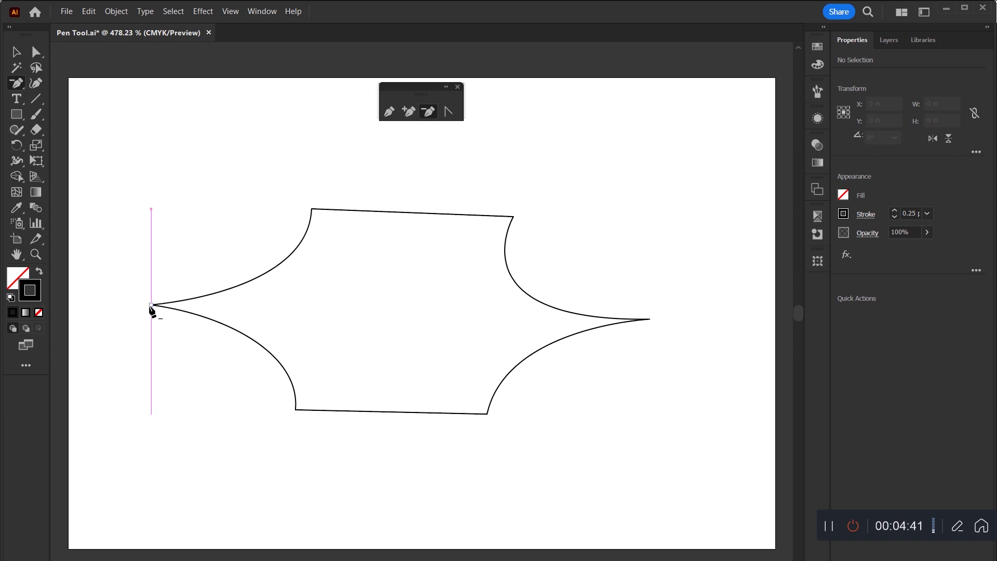
click(151, 305)
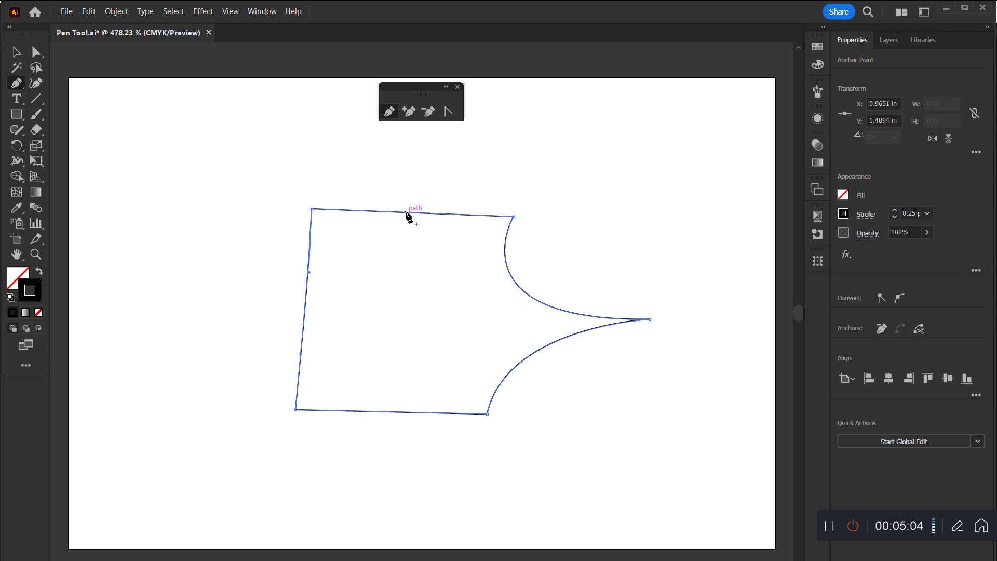
Step: Turn the top edge into a smooth wave with a converted middle anchor
click(406, 212)
key(a)
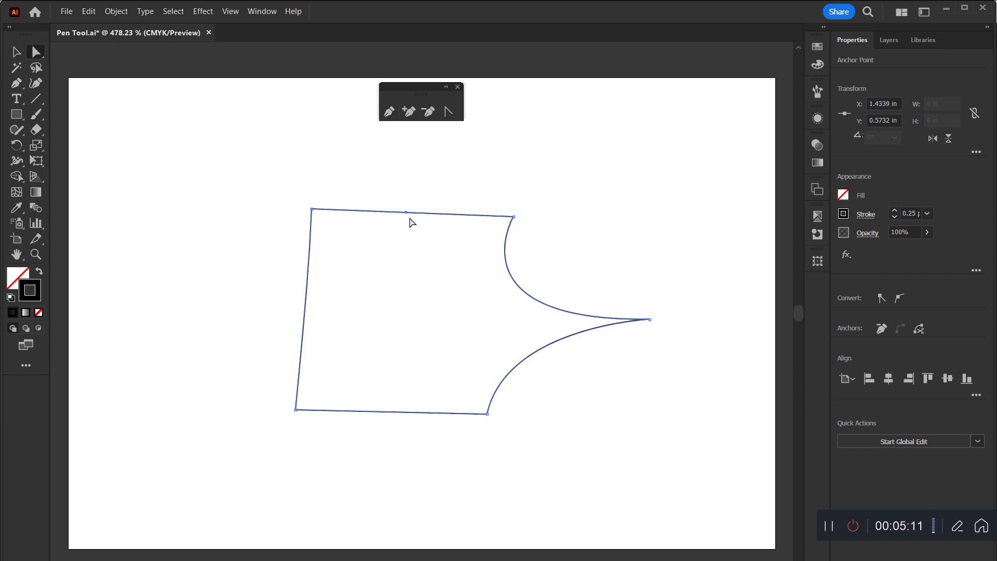
drag(406, 213, 405, 190)
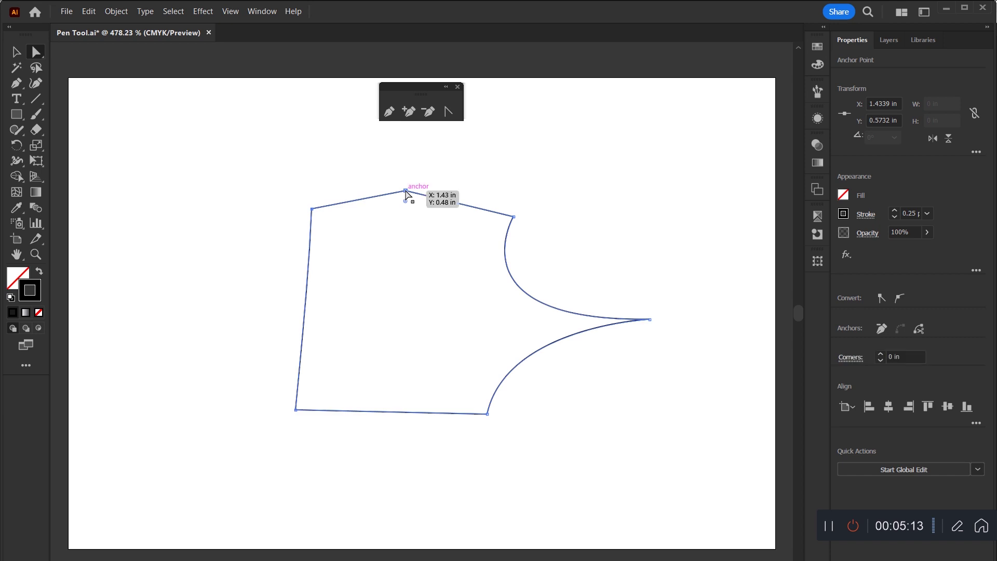
key(ctrl+z)
key(shift+c)
mouse_move(406, 213)
mouse_down()
mouse_move(455, 180)
mouse_move(480, 246)
mouse_up()
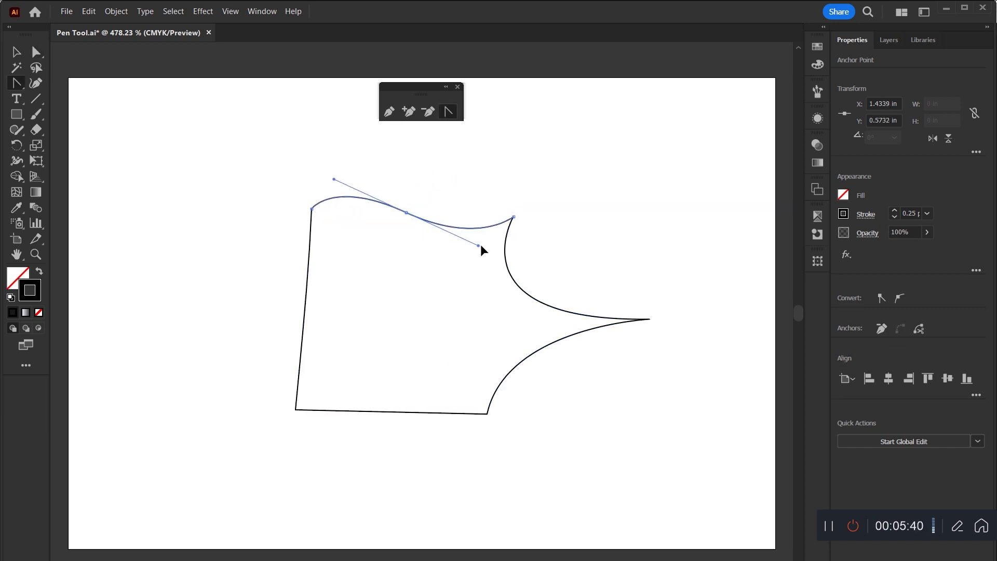
drag(481, 247, 465, 241)
click(17, 52)
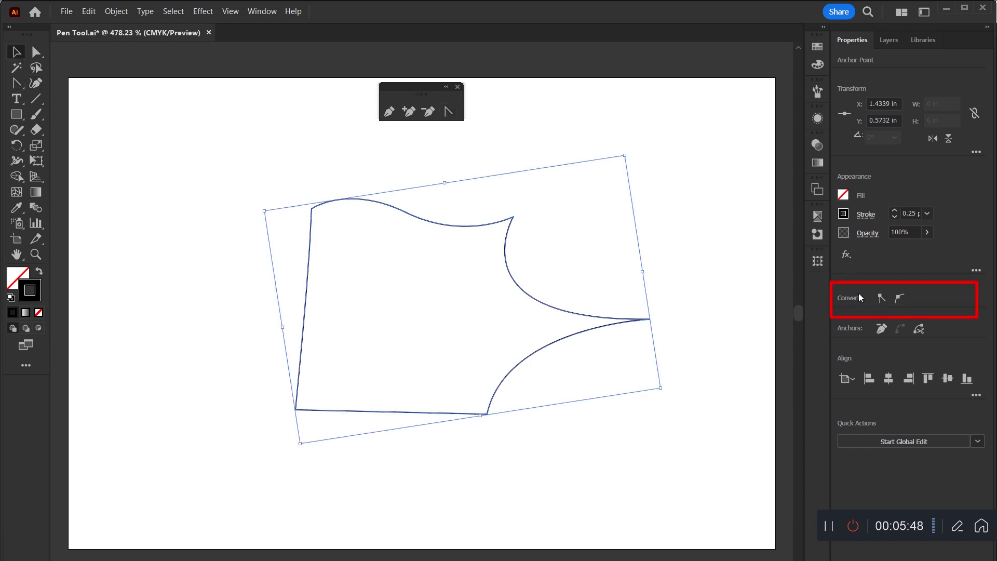
Step: Bulge the left side outward with a new smooth anchor, then shift the shape slightly
click(390, 111)
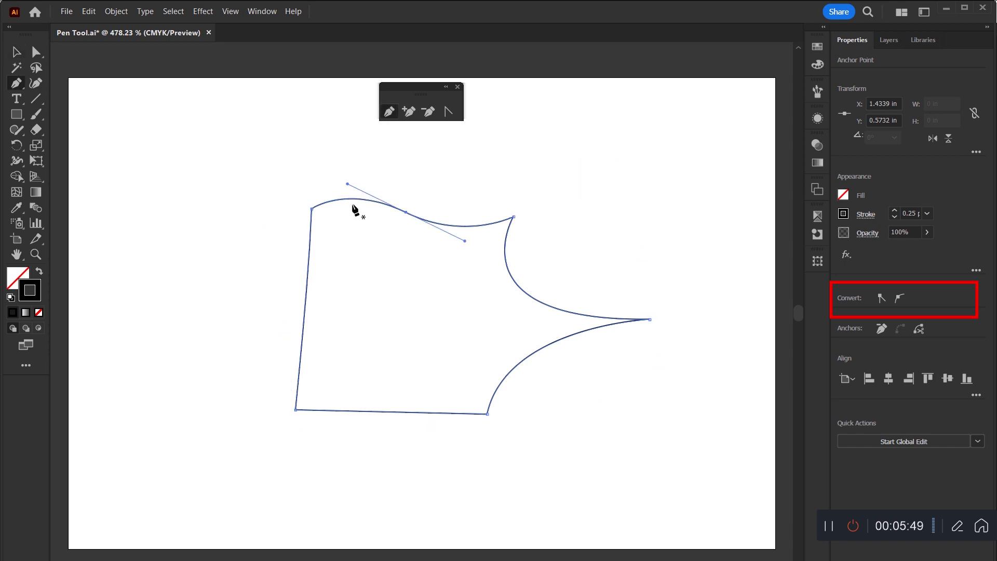
click(306, 304)
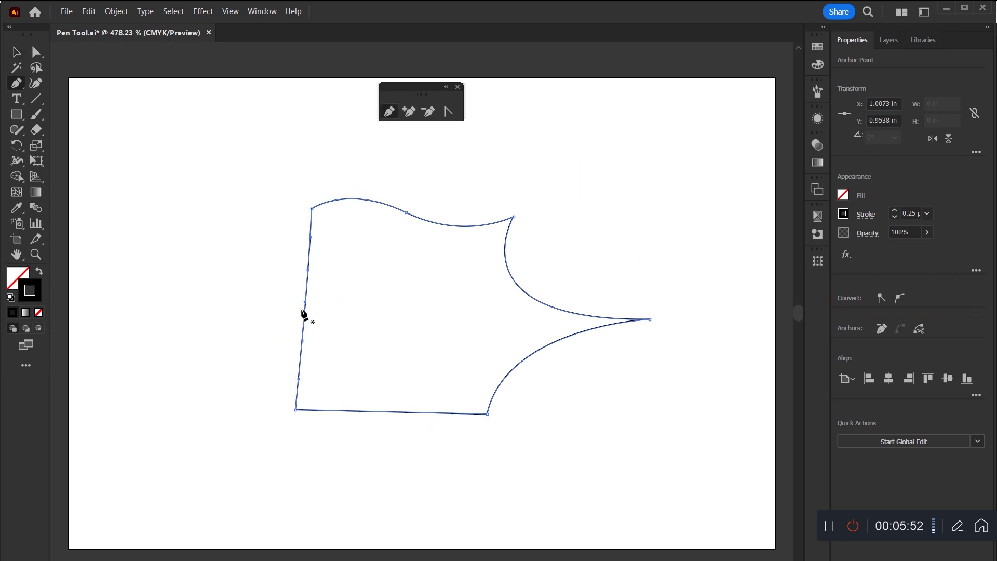
click(37, 52)
drag(305, 302, 217, 301)
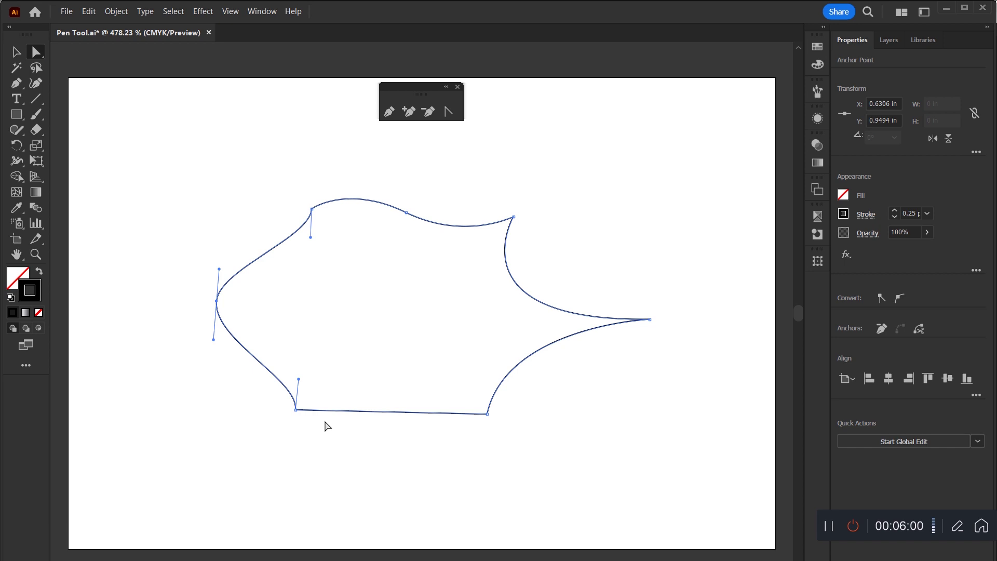
click(881, 301)
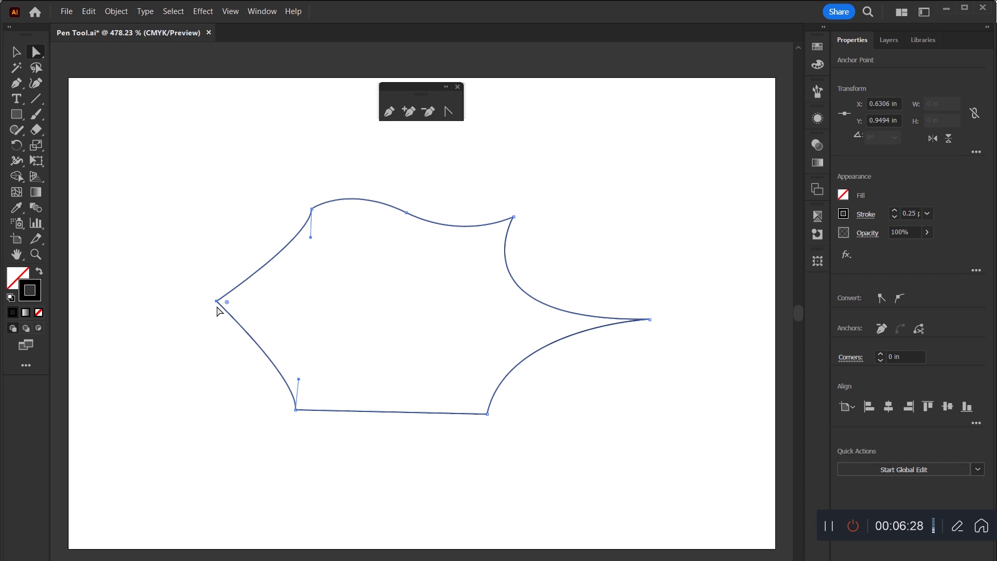
drag(189, 278, 237, 359)
drag(195, 270, 221, 335)
drag(199, 283, 246, 341)
drag(192, 277, 238, 345)
click(900, 298)
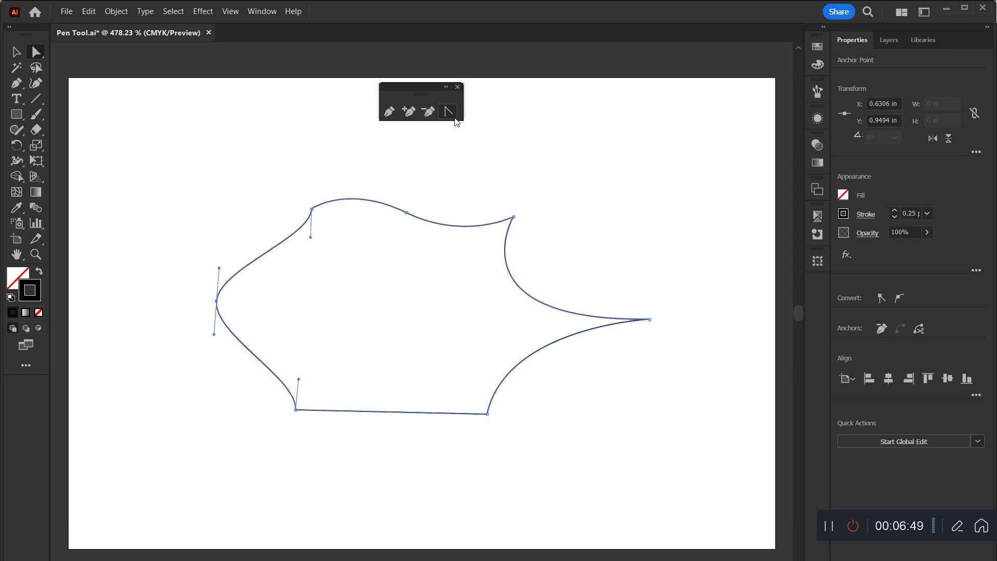
key(v)
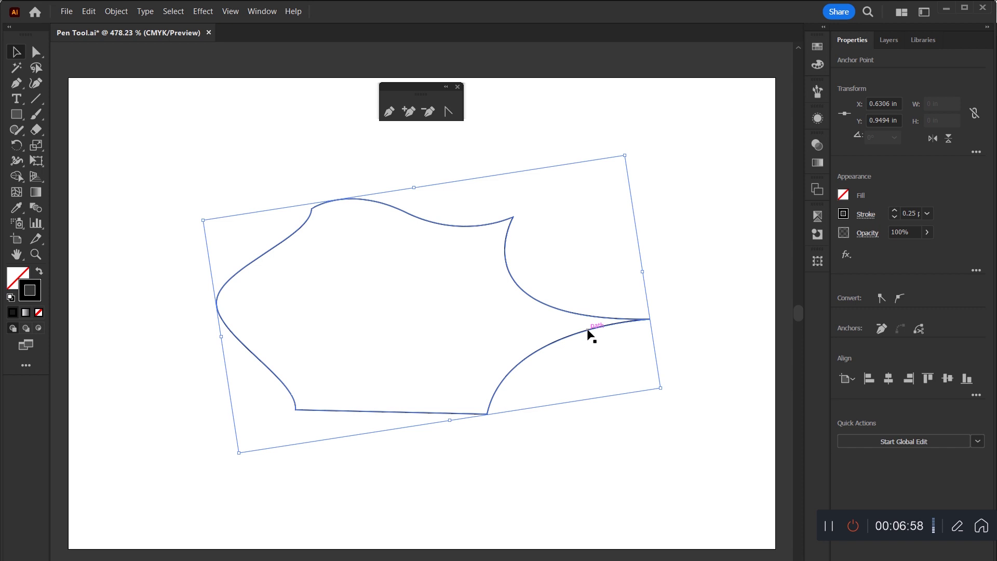
drag(590, 335, 608, 290)
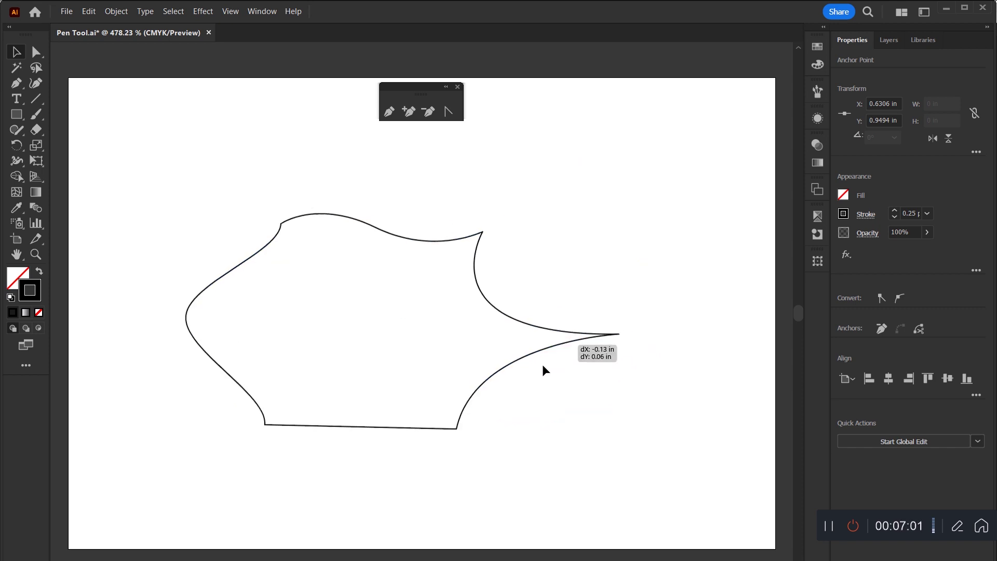
Step: Delete the practice shape, move the ornament sketch onto the artboard and lock it with Ctrl+2
key(Delete)
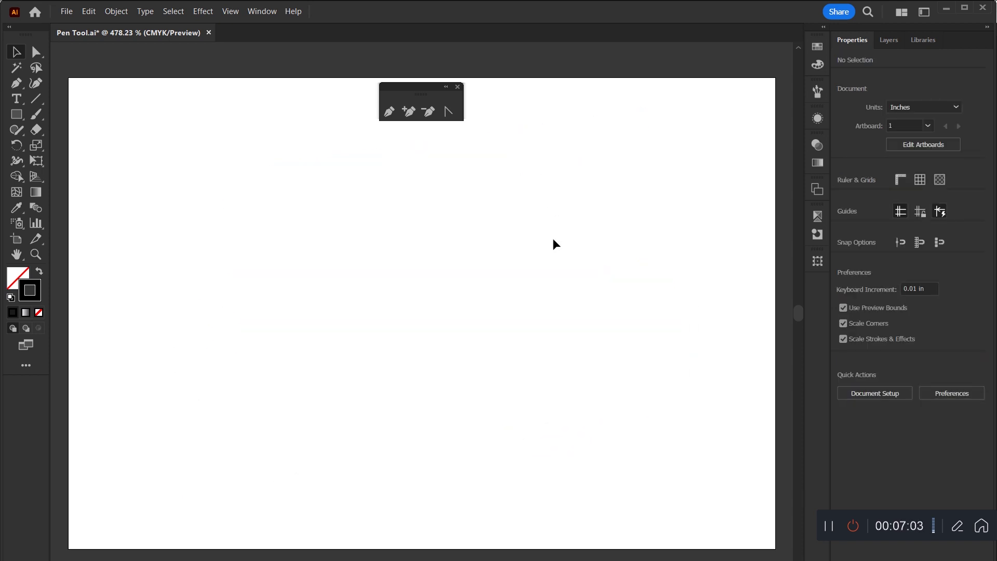
key(ctrl+minus)
key(ctrl+minus)
drag(511, 253, 623, 408)
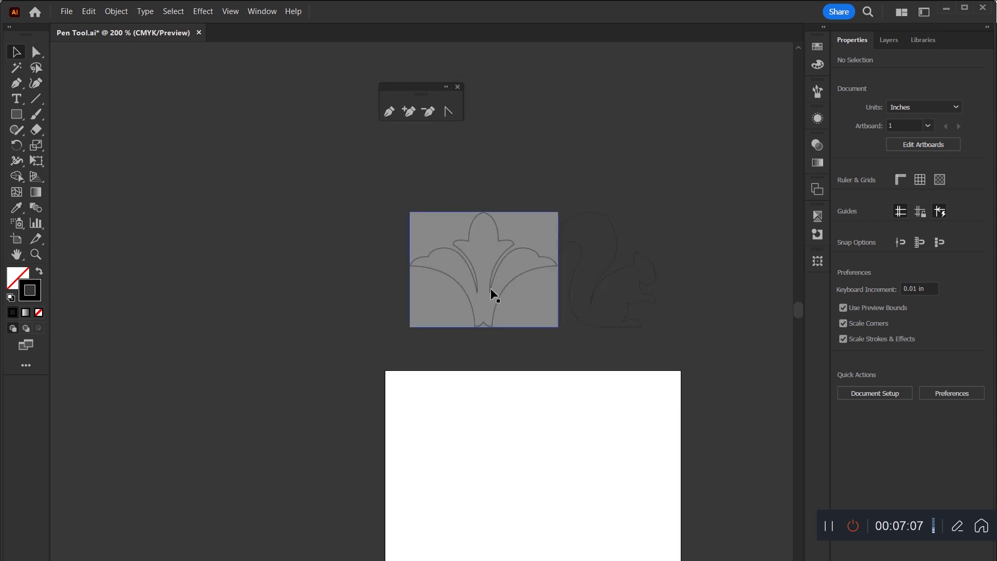
drag(492, 284, 477, 483)
key(ctrl+0)
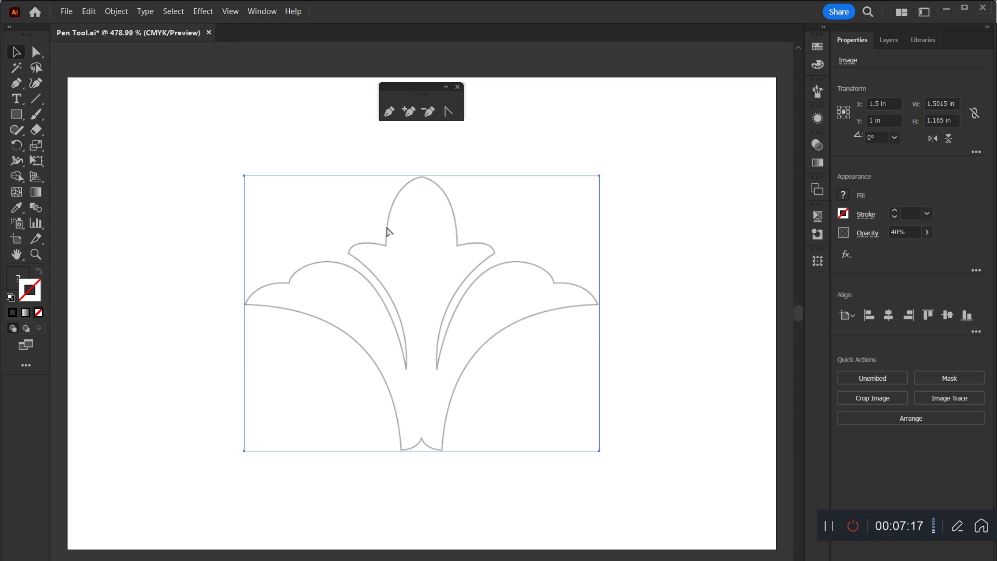
key(ctrl+2)
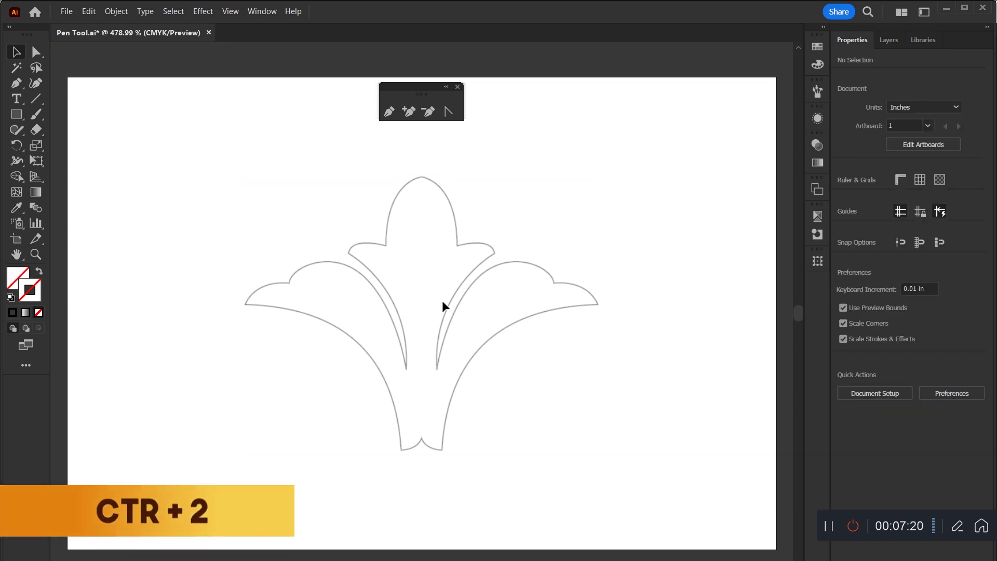
Step: Trace from the ornament's top tip down the central petal's left edge toward the small left lobe
click(388, 111)
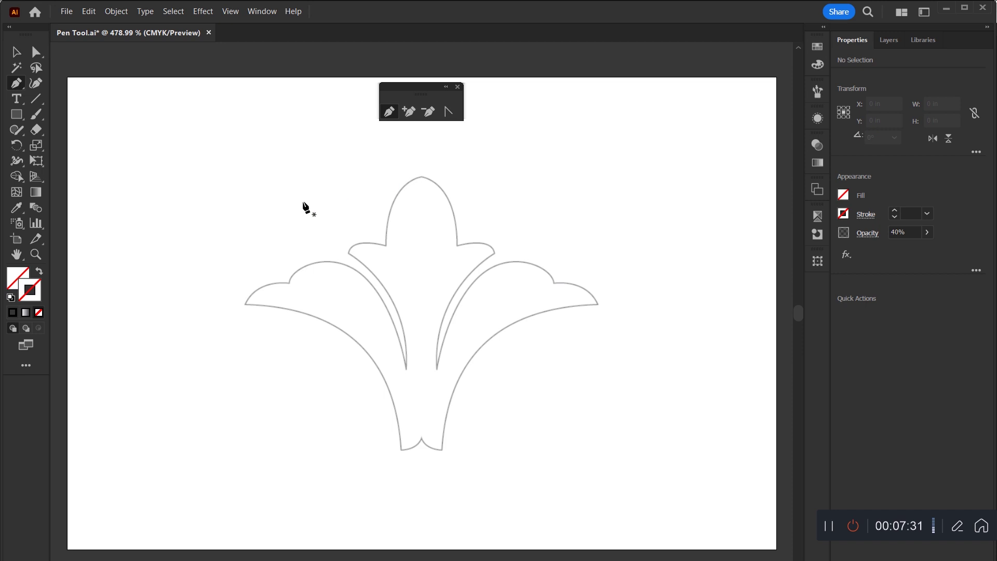
click(421, 176)
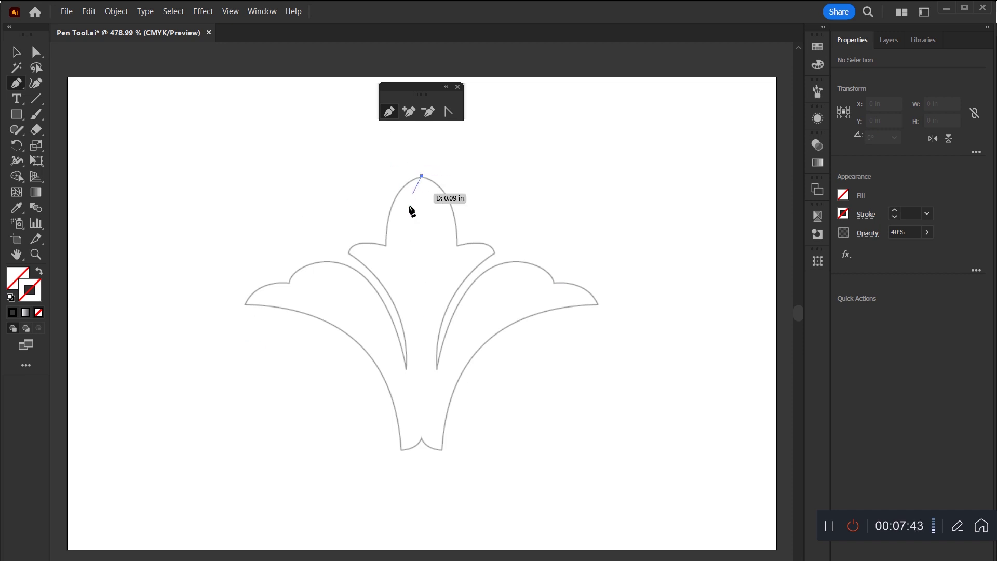
drag(386, 246, 385, 308)
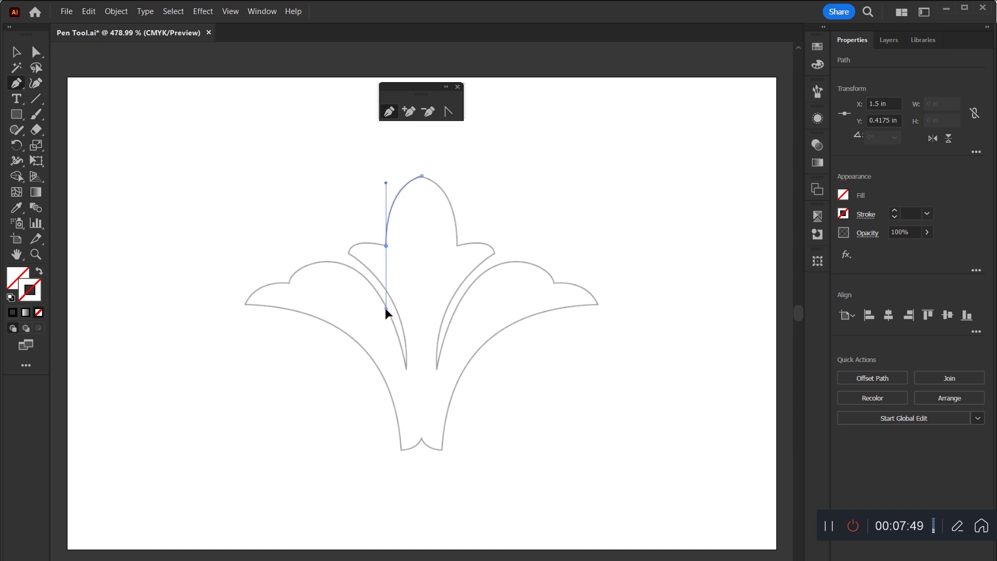
drag(385, 307, 385, 308)
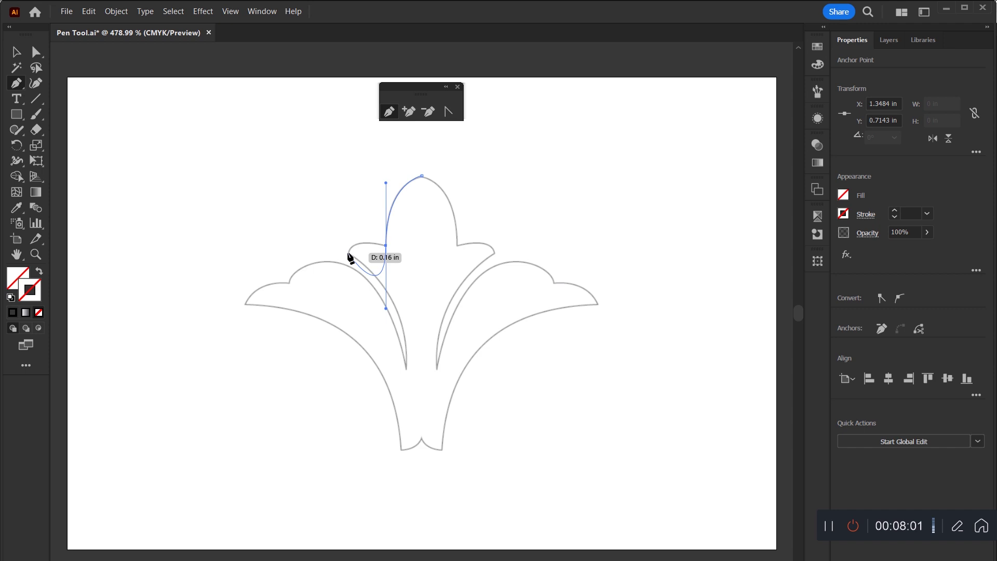
click(348, 253)
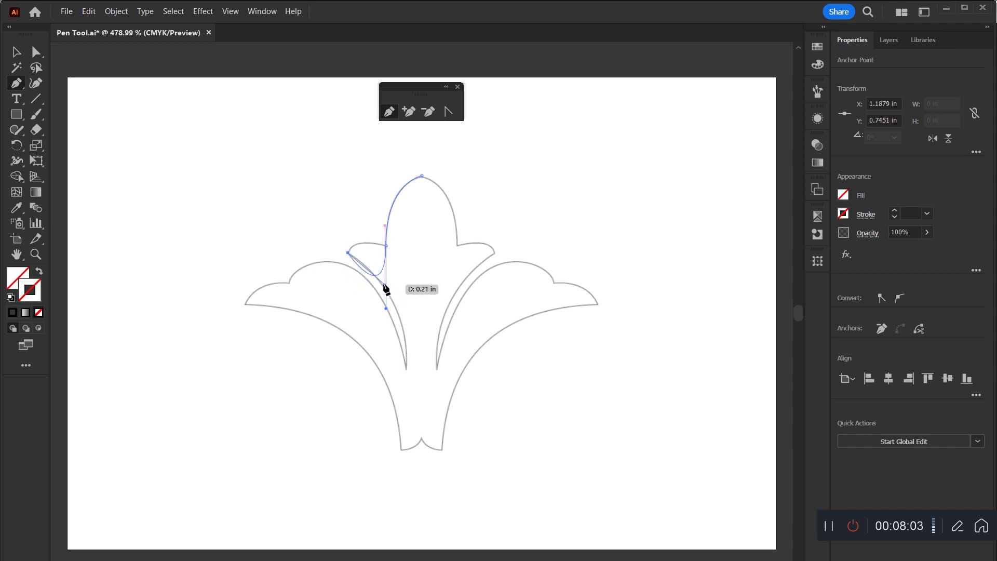
drag(380, 280, 371, 288)
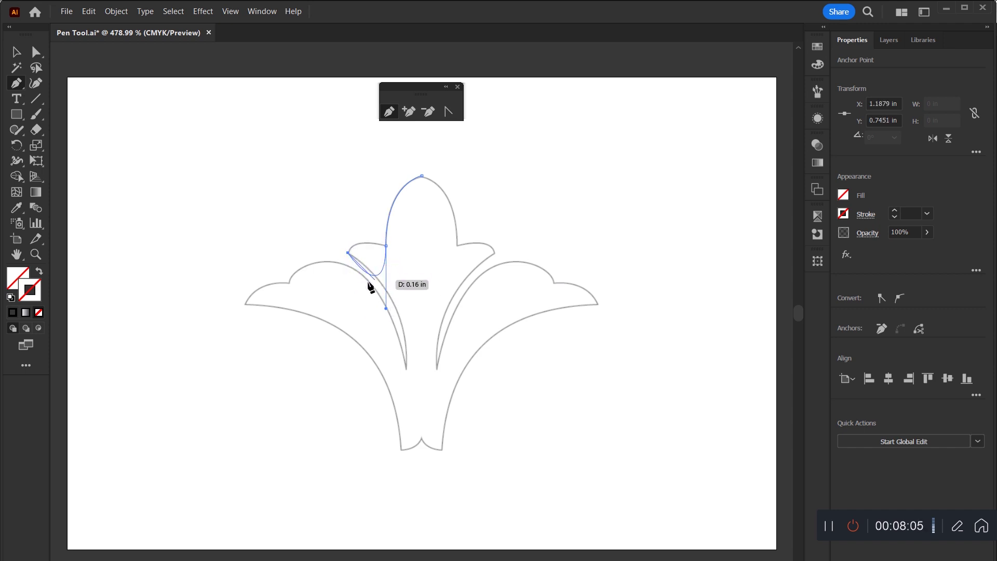
click(928, 214)
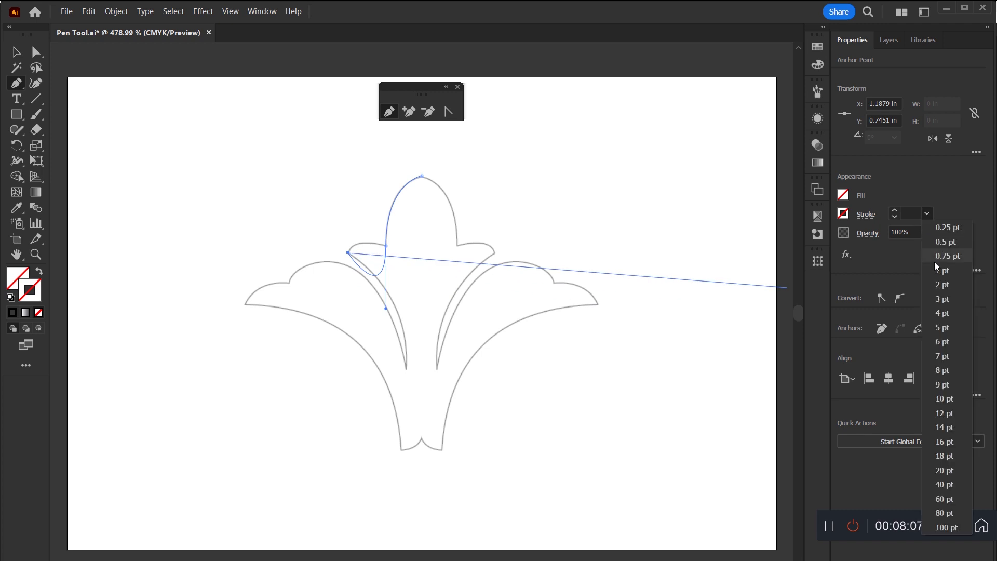
Step: Undo the stray curl into the small left petal and give the path a 2 pt stroke
click(943, 288)
mouse_move(381, 281)
mouse_down()
mouse_move(376, 261)
mouse_move(342, 316)
mouse_up()
key(ctrl+z)
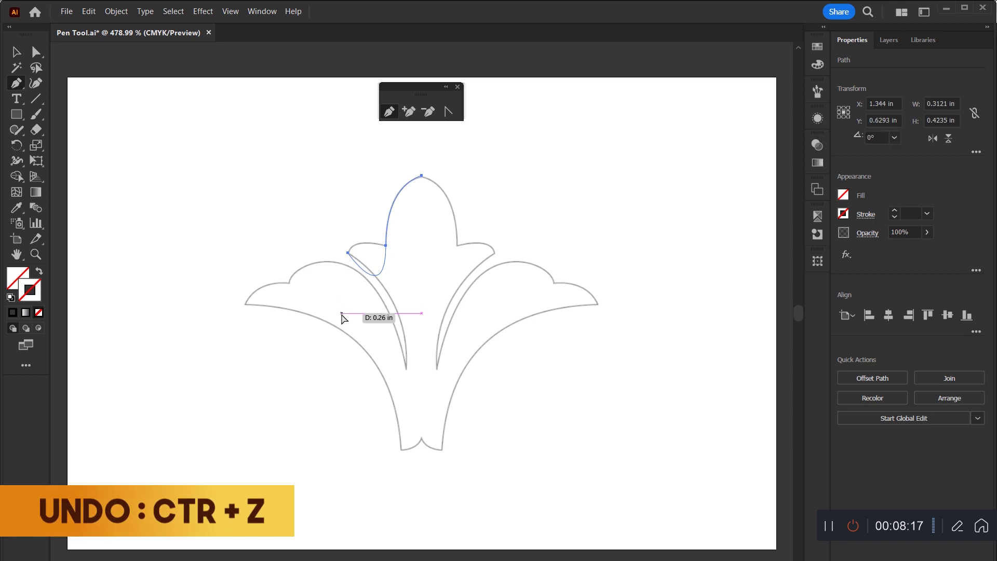
key(ctrl+z)
click(928, 214)
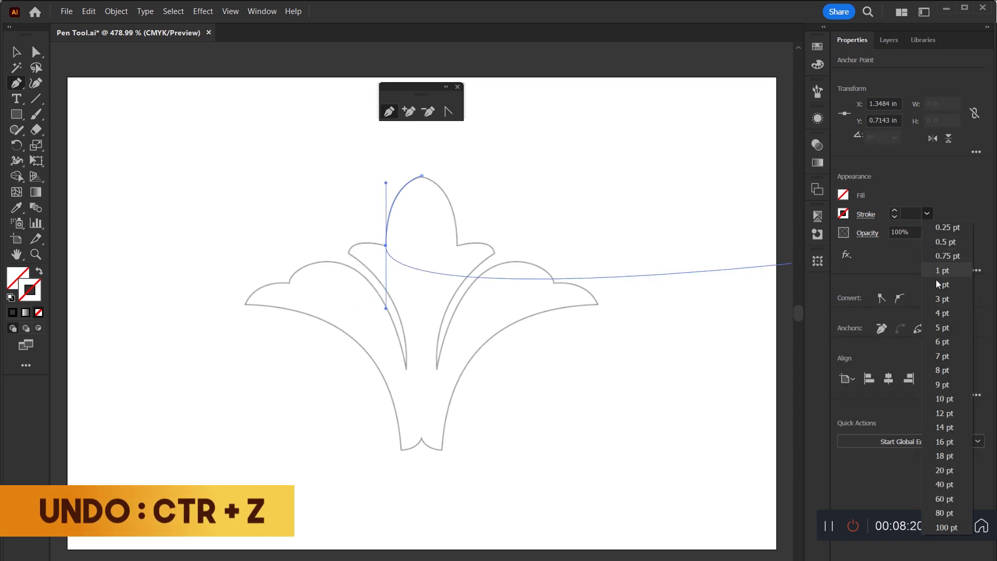
click(940, 287)
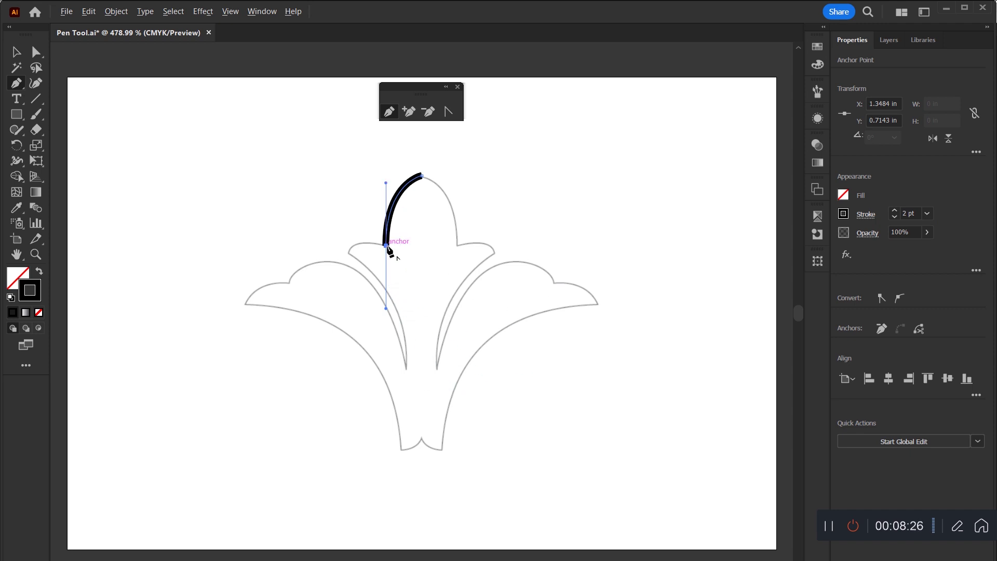
Step: Curve the black outline around the small left lobe, breaking the last anchor's handle
mouse_move(387, 247)
mouse_down()
mouse_move(381, 304)
mouse_move(347, 265)
mouse_up()
drag(345, 270, 341, 269)
drag(338, 267, 338, 267)
click(347, 252)
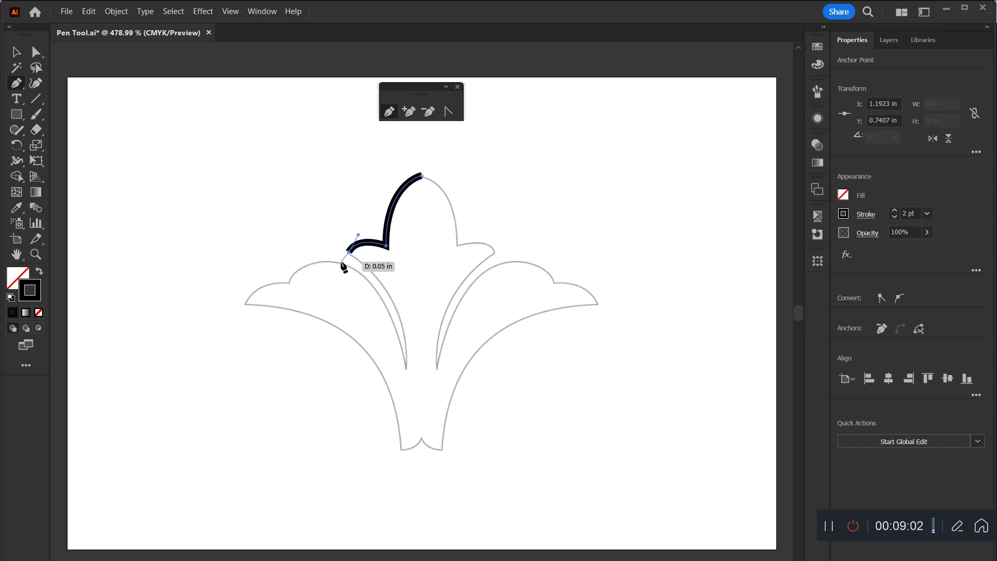
Step: Trace down the centre petal's left edge to its lower tip and add a smooth anchor on the left petal's top edge
drag(405, 372, 400, 449)
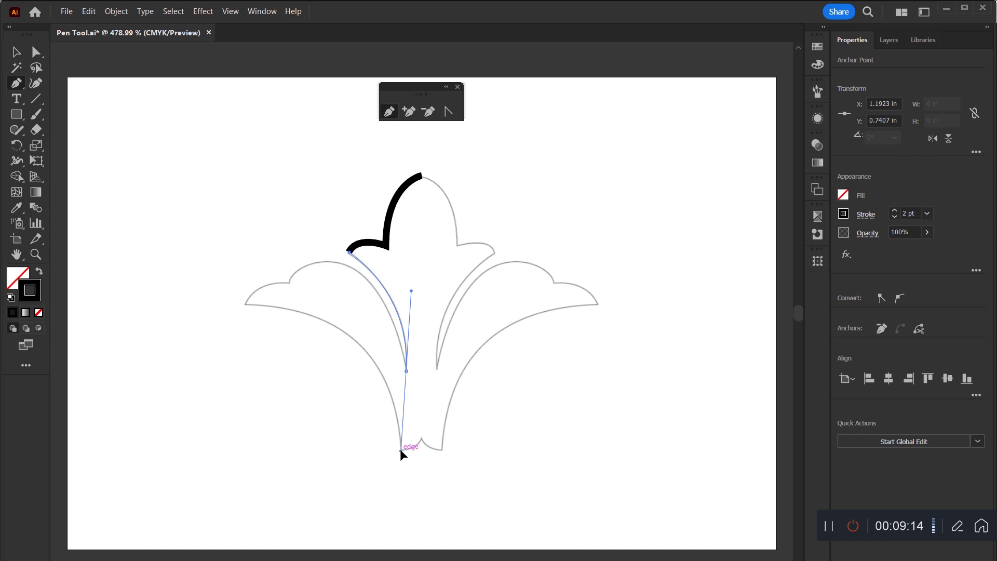
drag(400, 448, 400, 449)
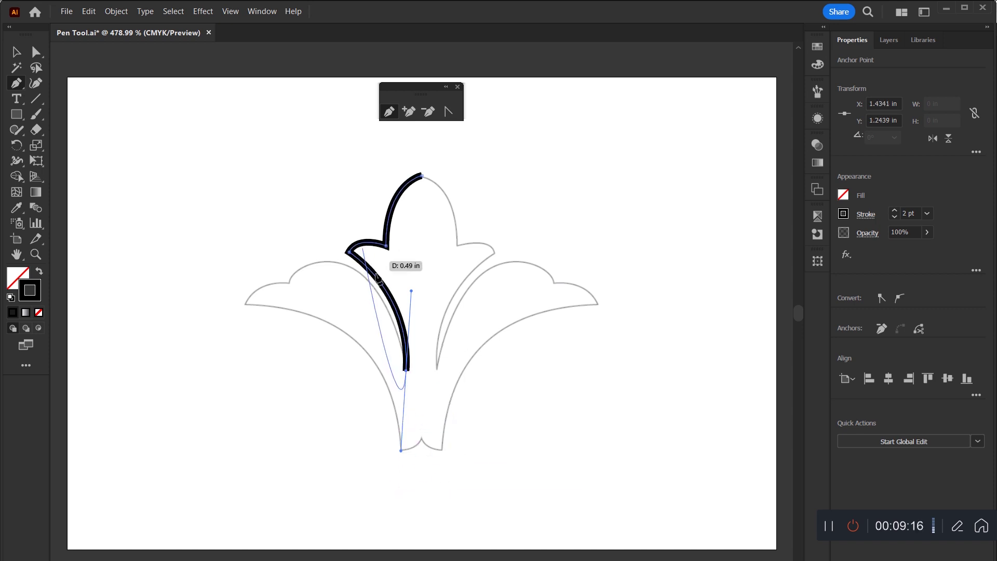
mouse_move(407, 372)
mouse_down()
mouse_move(390, 450)
mouse_move(289, 284)
mouse_up()
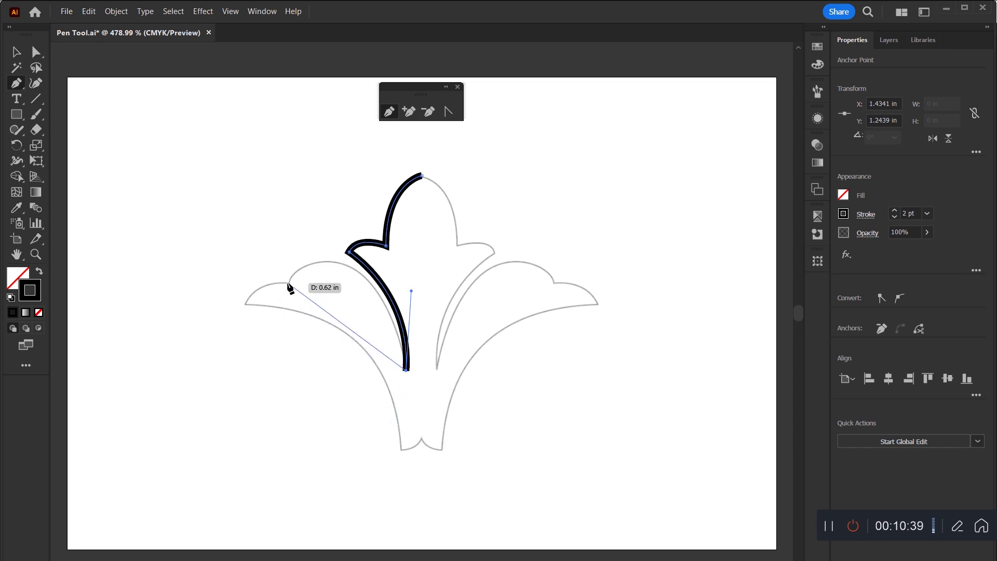
drag(288, 284, 196, 359)
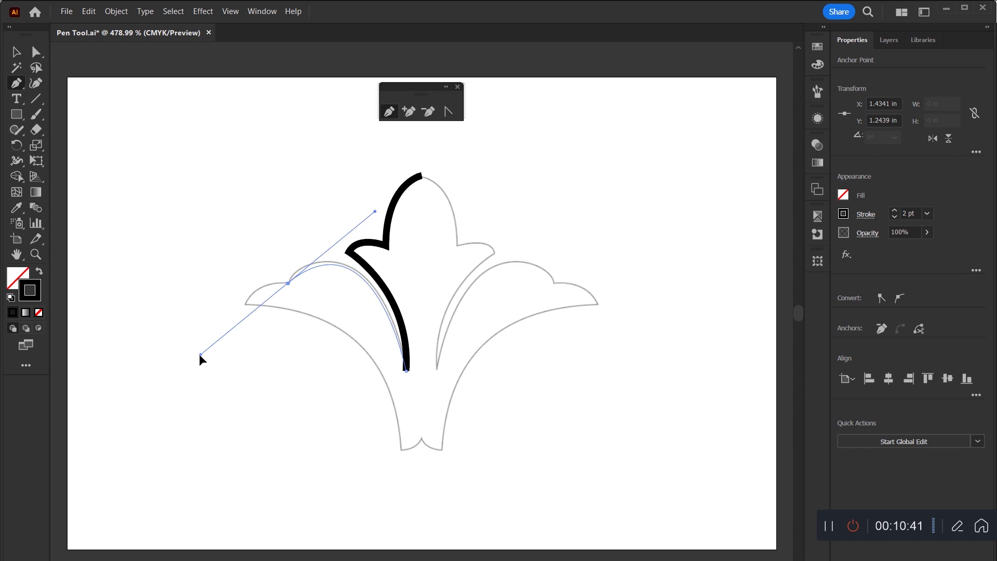
Step: Curve the outline over the left petal and down the centre petal, aligning anchors to the template
drag(196, 359, 198, 361)
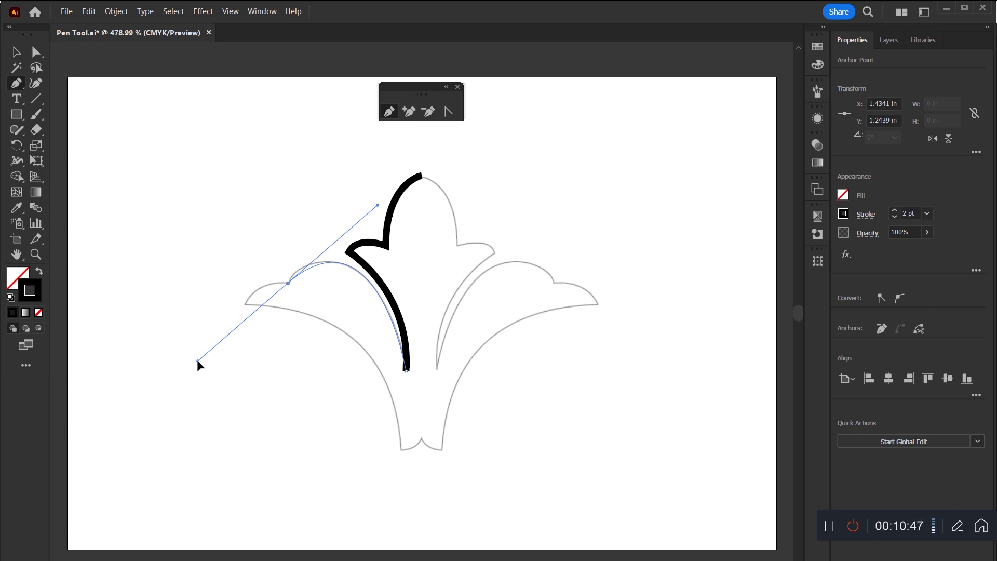
drag(197, 359, 198, 360)
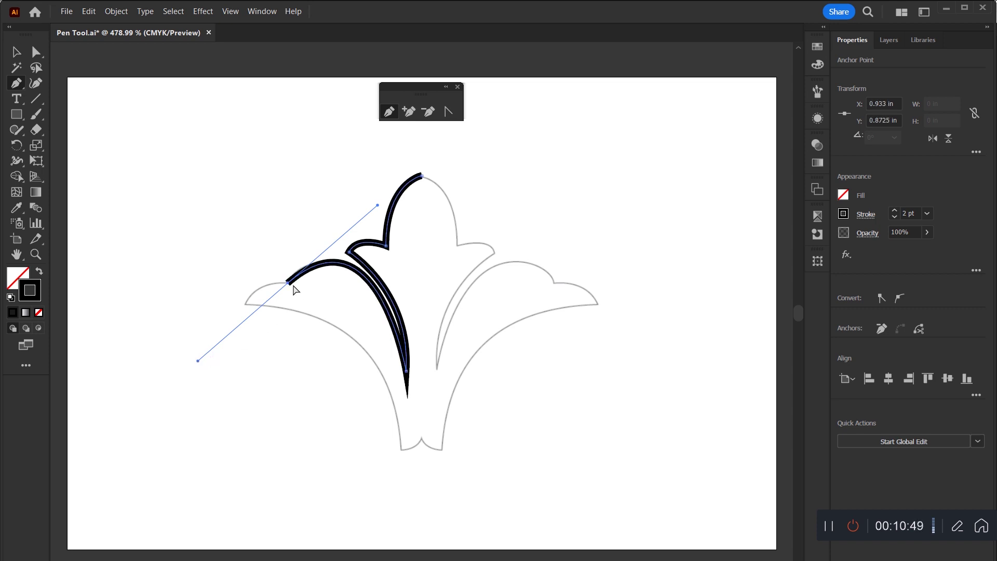
drag(294, 286, 358, 276)
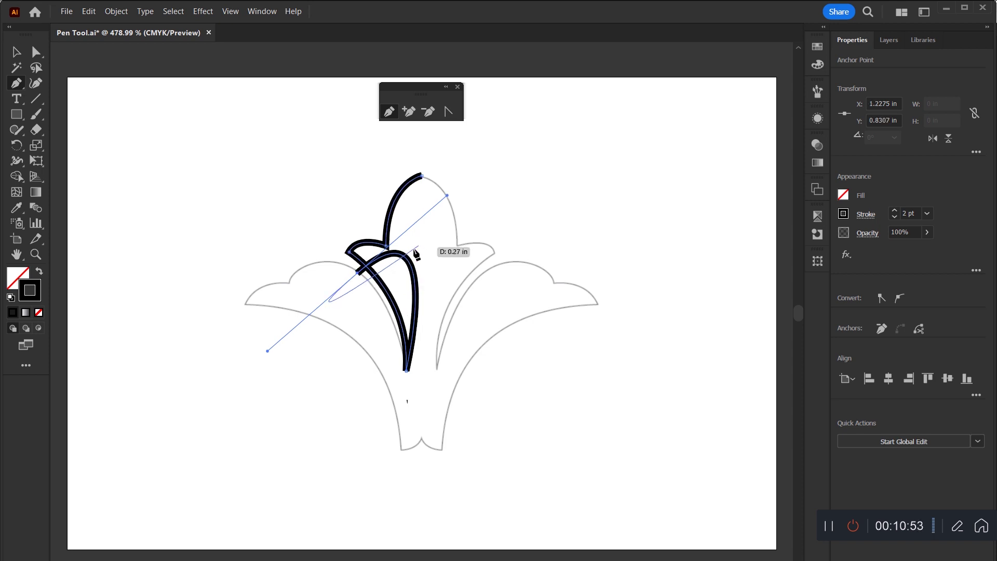
mouse_move(357, 276)
mouse_down()
mouse_move(260, 470)
mouse_move(270, 292)
mouse_up()
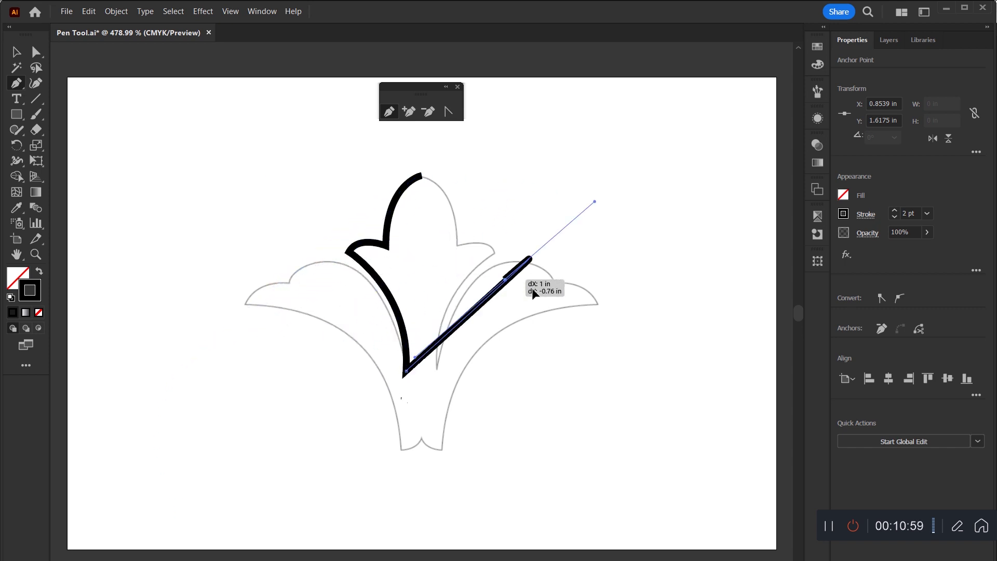
mouse_move(270, 292)
mouse_down()
mouse_move(429, 502)
mouse_move(329, 279)
mouse_move(346, 267)
mouse_up()
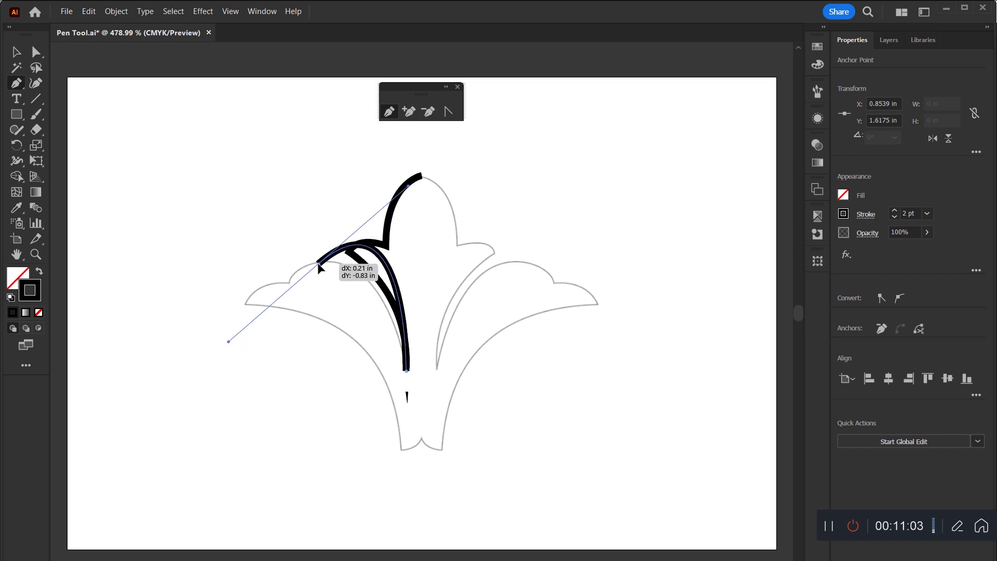
Step: Bend the path back up the petal edge to where the left leaf begins, smoothing its handles
mouse_move(345, 266)
mouse_down()
mouse_move(420, 210)
mouse_move(392, 291)
mouse_up()
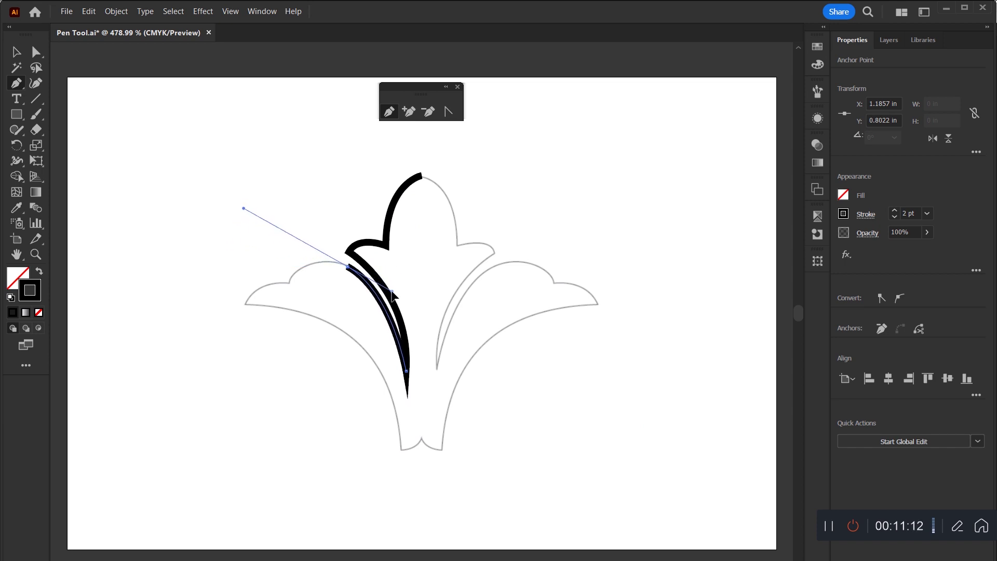
drag(393, 293, 396, 294)
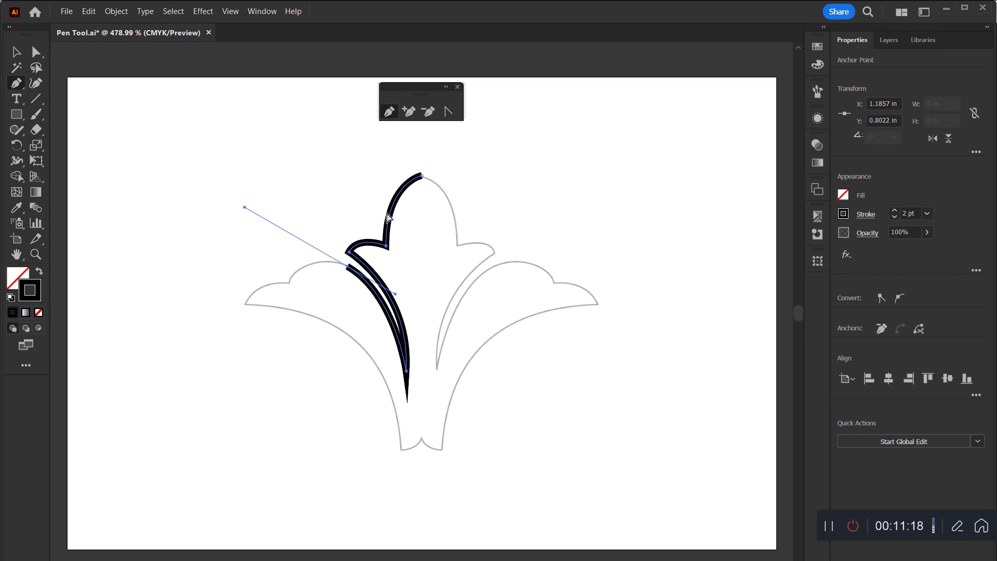
mouse_move(396, 294)
mouse_down()
mouse_move(396, 306)
mouse_move(392, 294)
mouse_up()
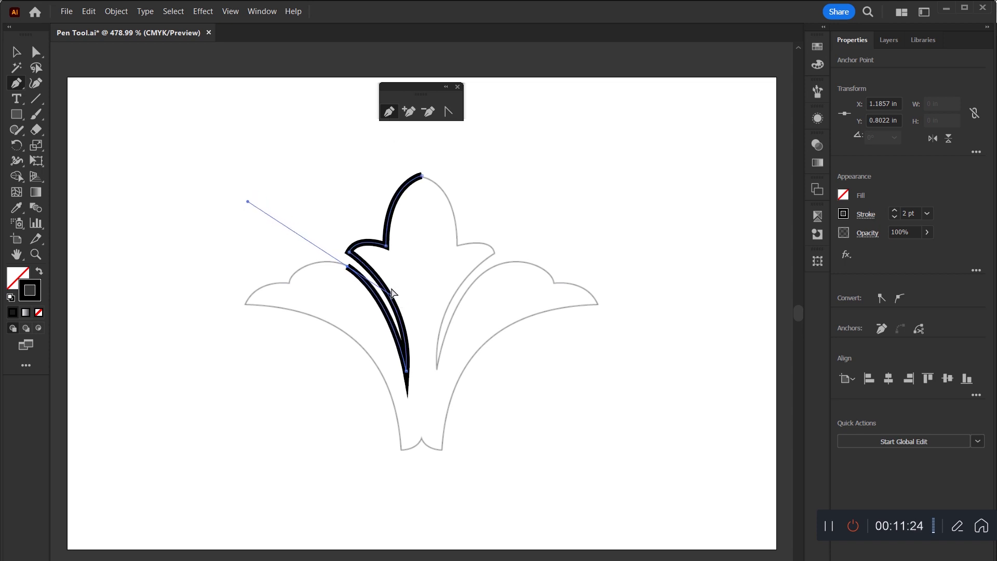
mouse_move(396, 294)
mouse_down()
mouse_move(395, 308)
mouse_move(393, 298)
mouse_up()
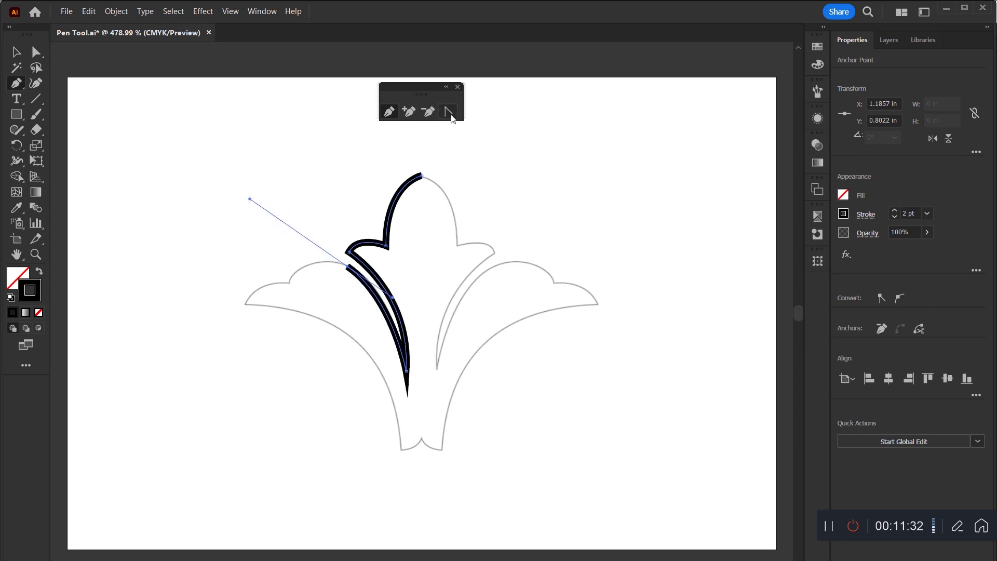
drag(347, 266, 330, 279)
mouse_move(330, 279)
mouse_down()
mouse_move(344, 270)
mouse_move(276, 311)
mouse_up()
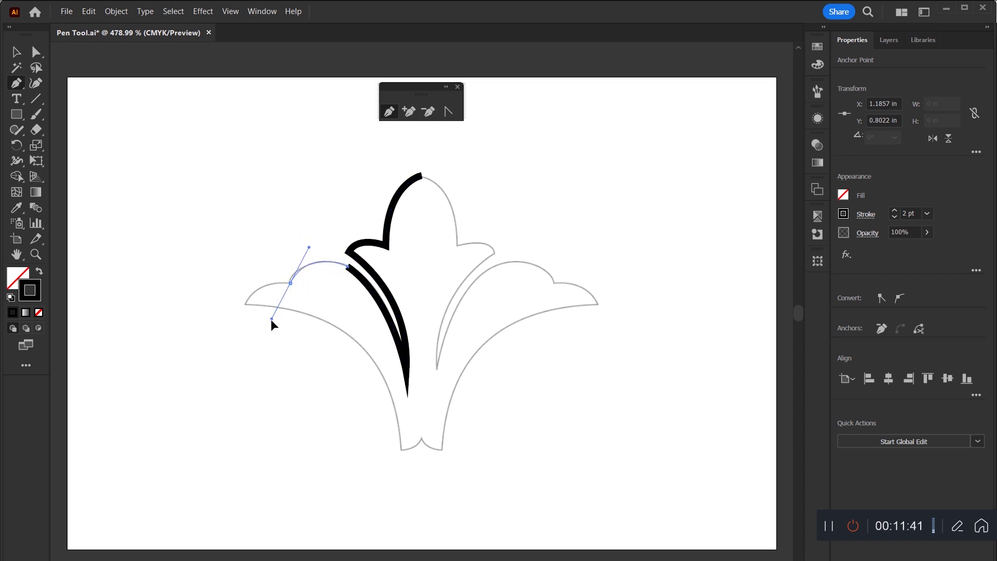
Step: Curve the outline over the left leaf's first scallop and down to the template's base
mouse_move(274, 313)
mouse_down()
mouse_move(290, 284)
mouse_move(234, 330)
mouse_move(244, 306)
mouse_up()
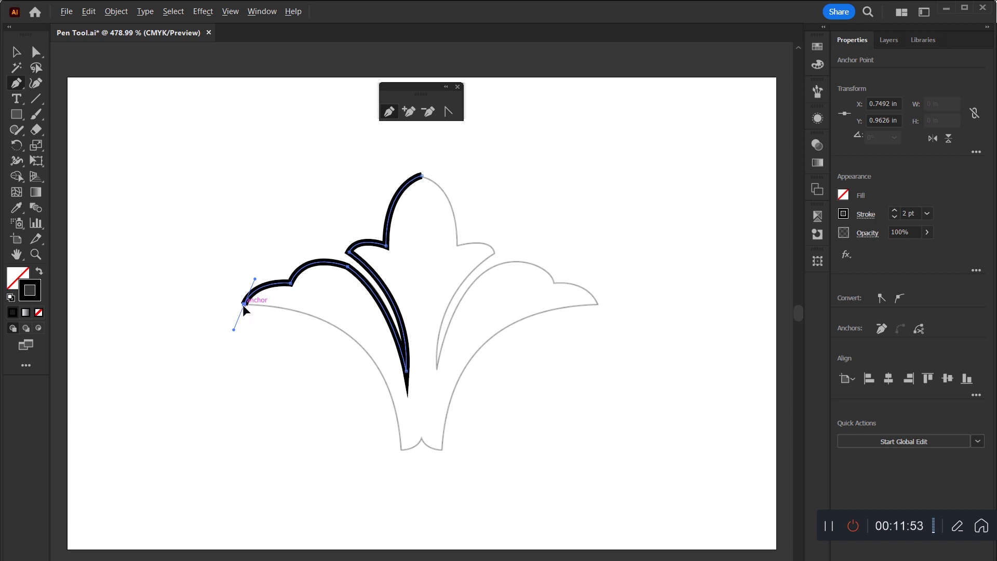
drag(401, 451, 409, 541)
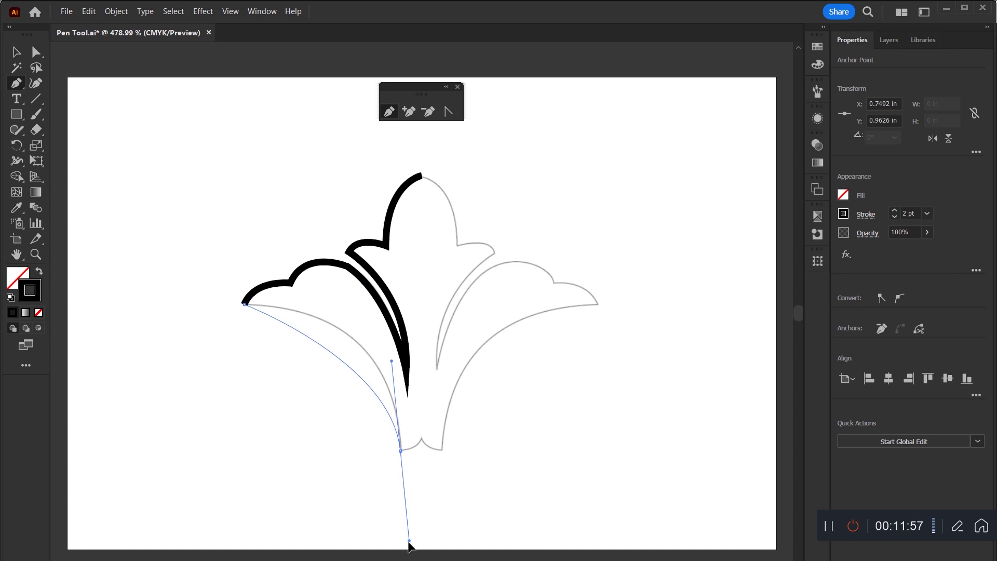
drag(409, 543, 409, 543)
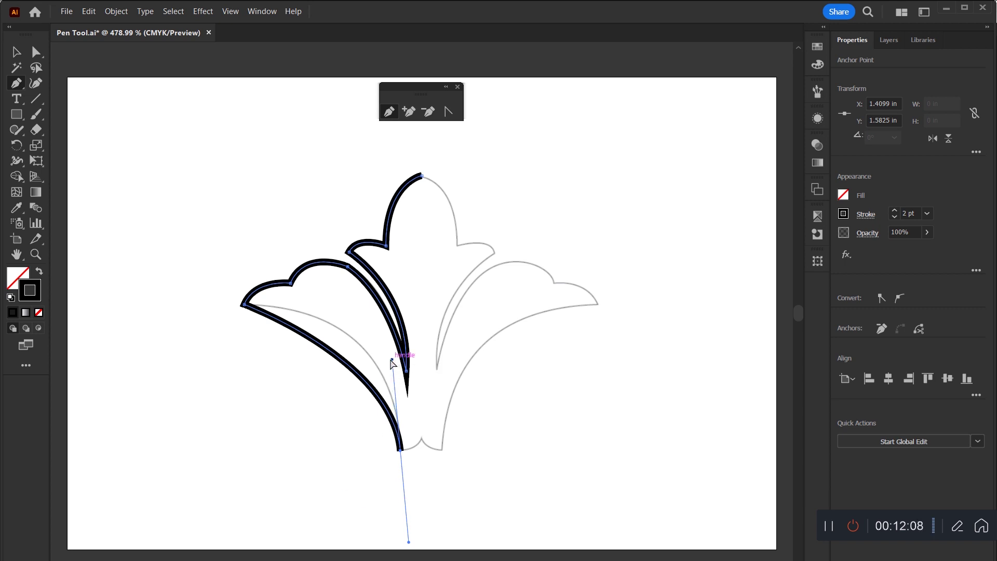
drag(393, 359, 386, 294)
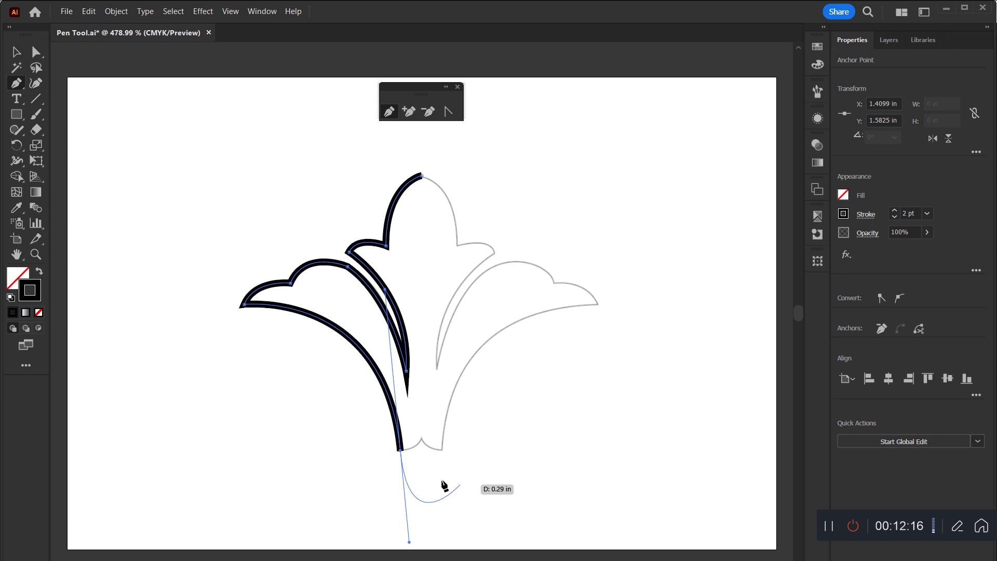
Step: Make the base anchor a sharp corner, curve into the bottom notch, and stop drawing
click(402, 452)
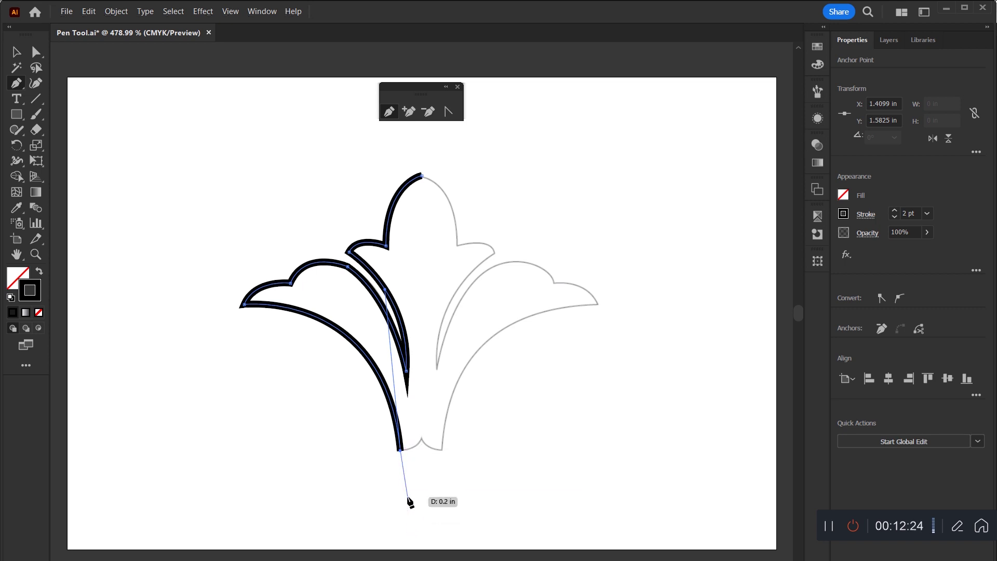
drag(422, 443, 425, 424)
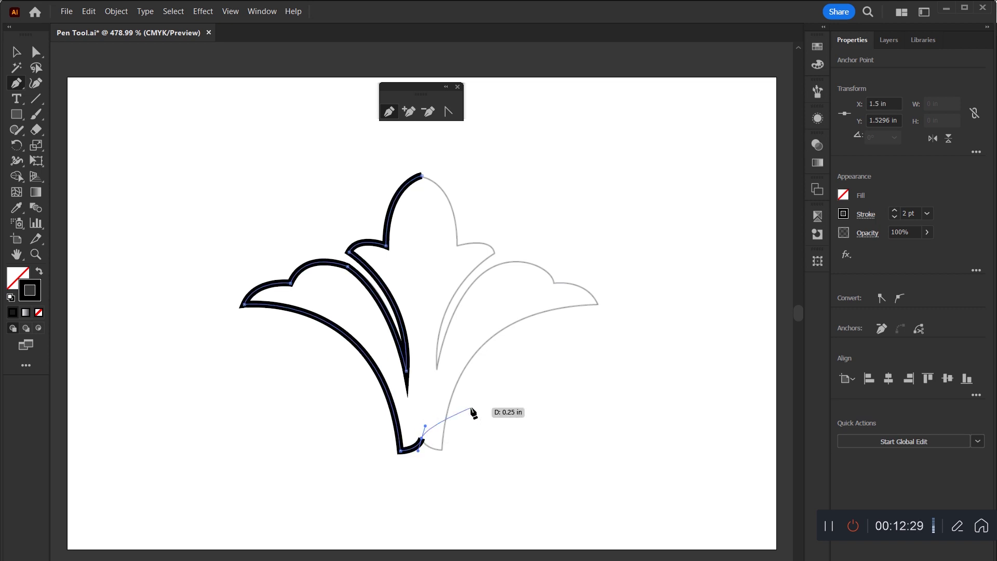
key(v)
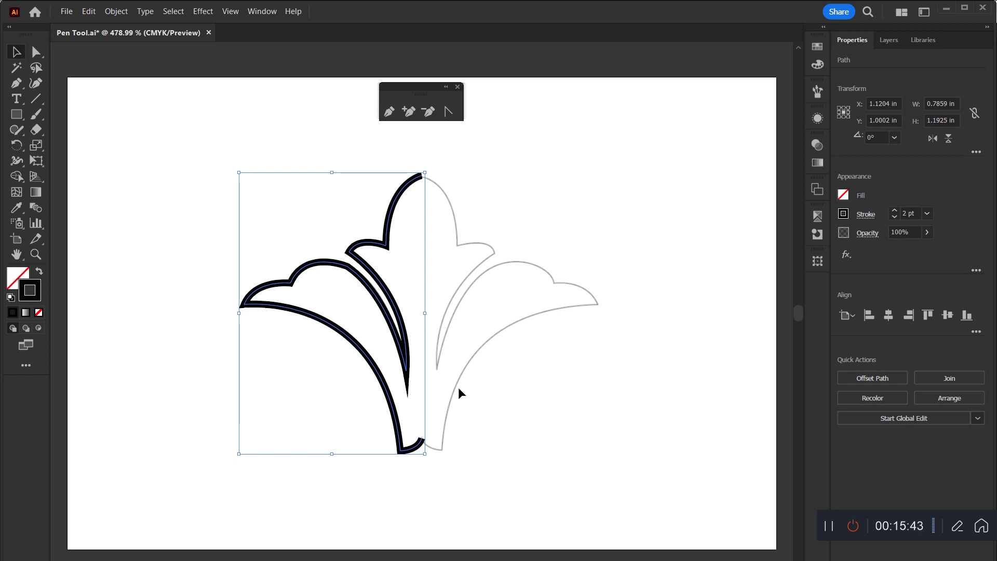
Step: Alt-drag a duplicate of the traced left-half outline to the left of the template
click(481, 254)
drag(378, 247, 189, 252)
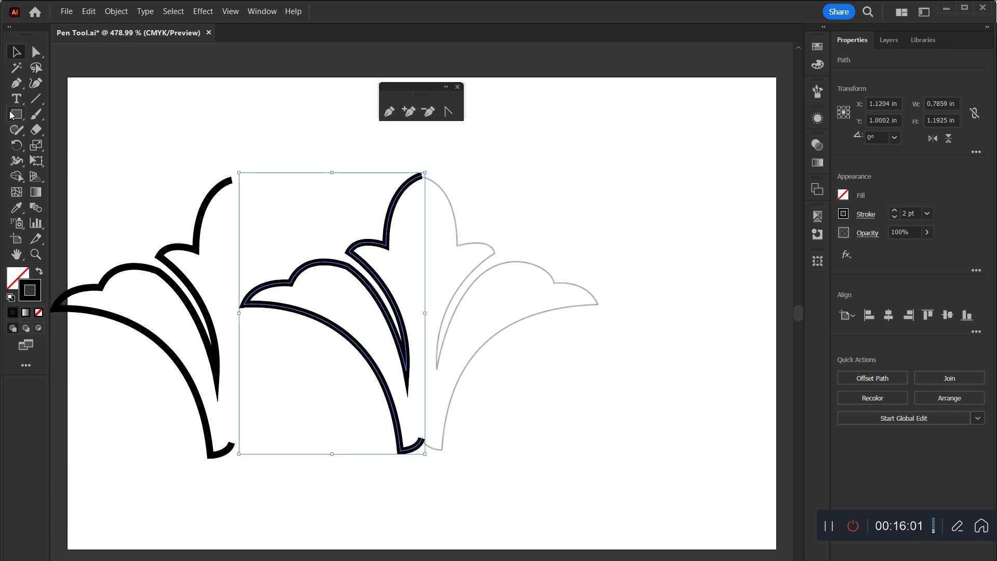
Step: Resume the path and close it with straight corner anchors around the right half to the top tip
click(16, 85)
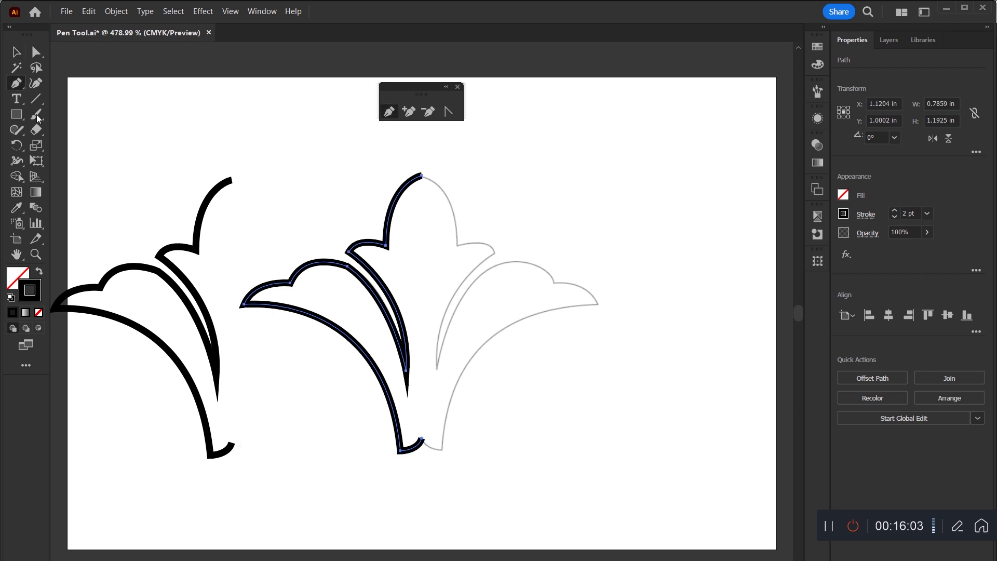
click(422, 440)
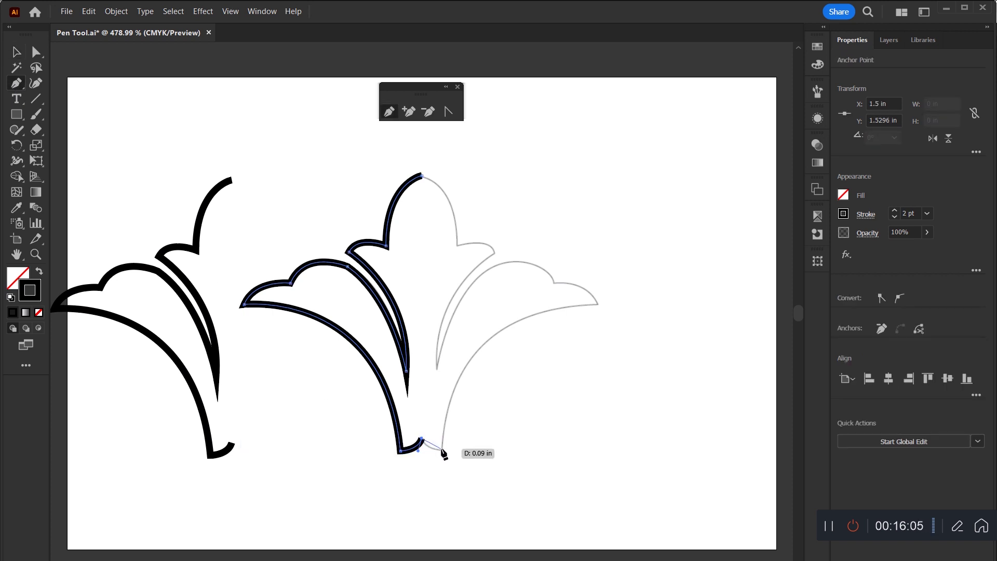
click(600, 305)
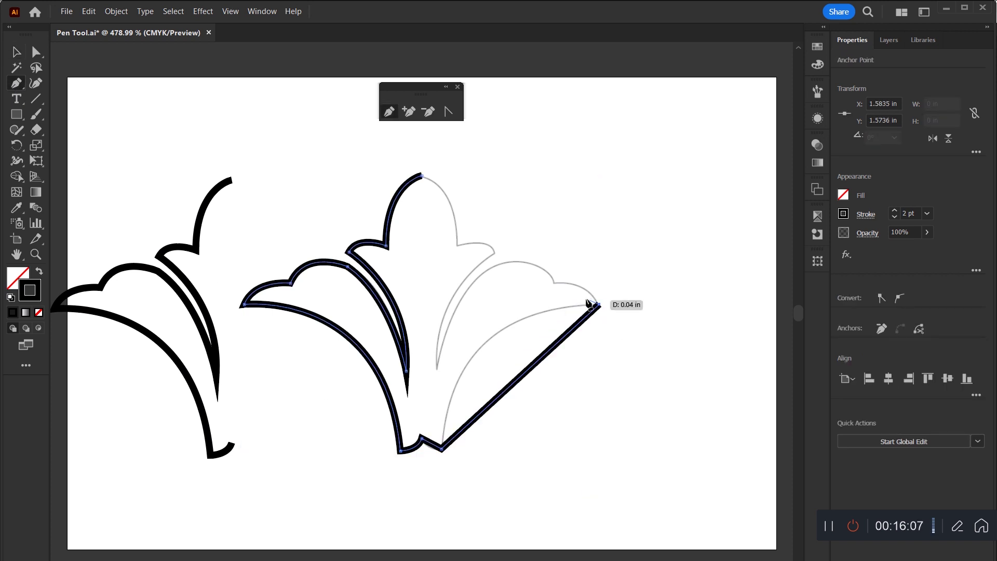
click(556, 282)
click(438, 368)
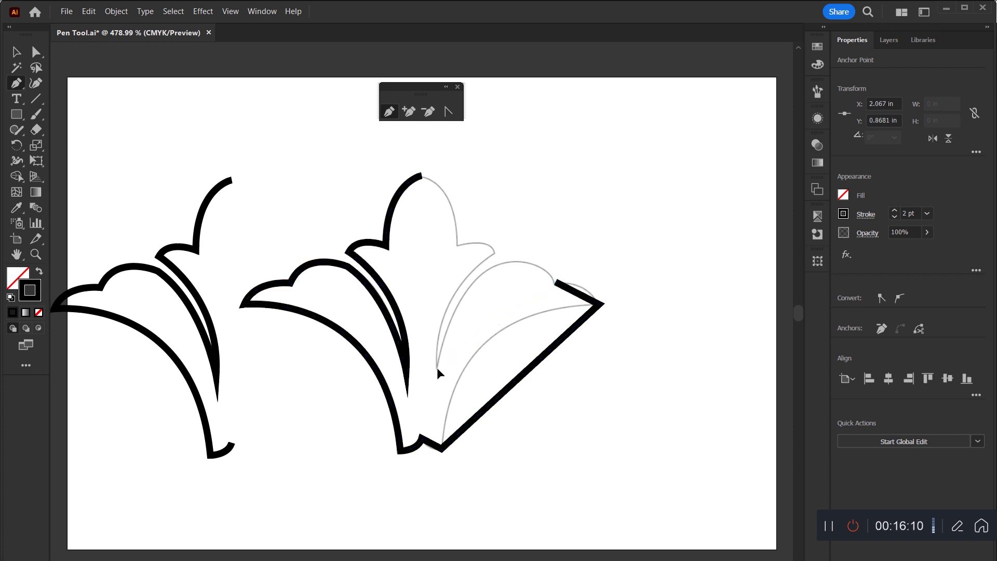
click(497, 254)
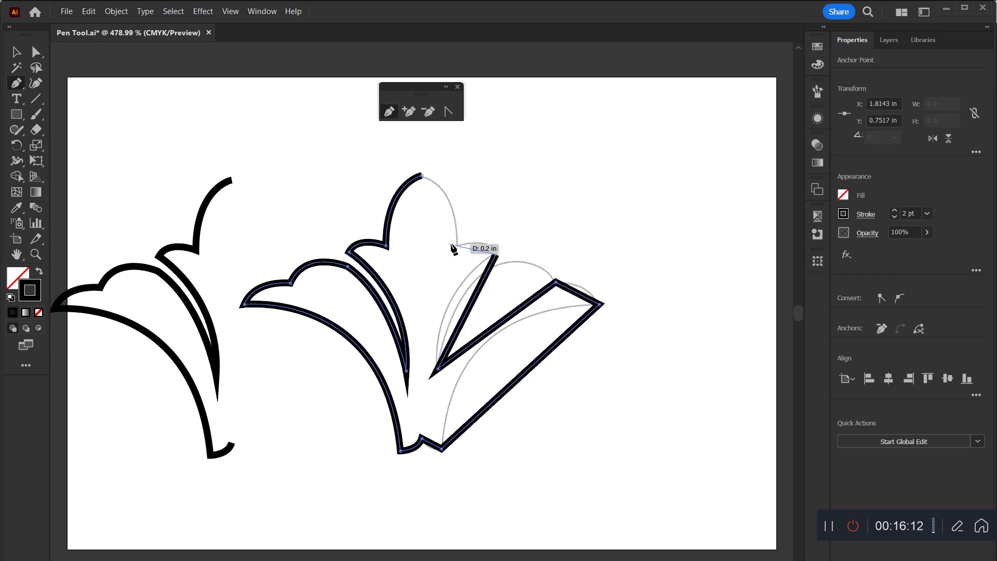
click(457, 244)
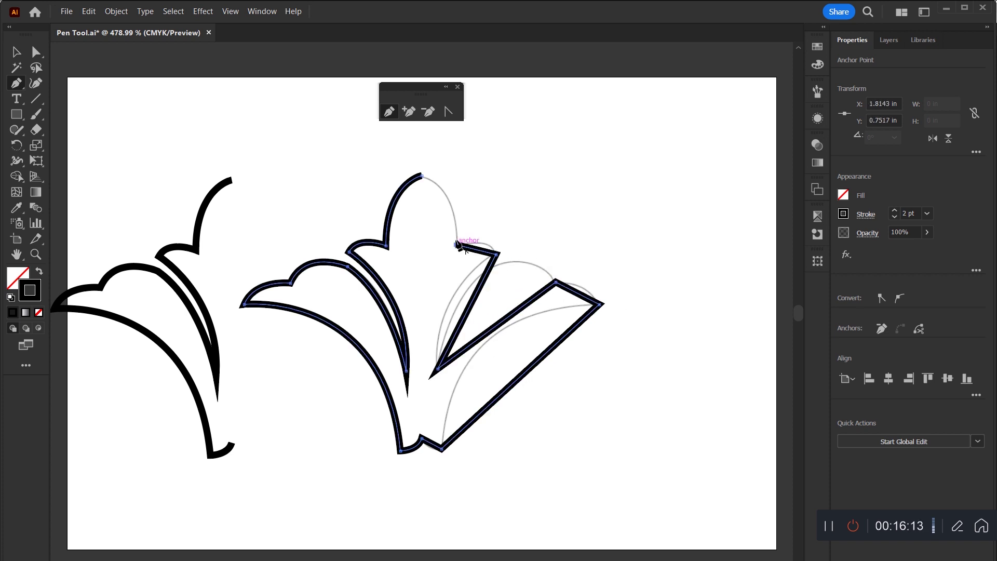
click(422, 176)
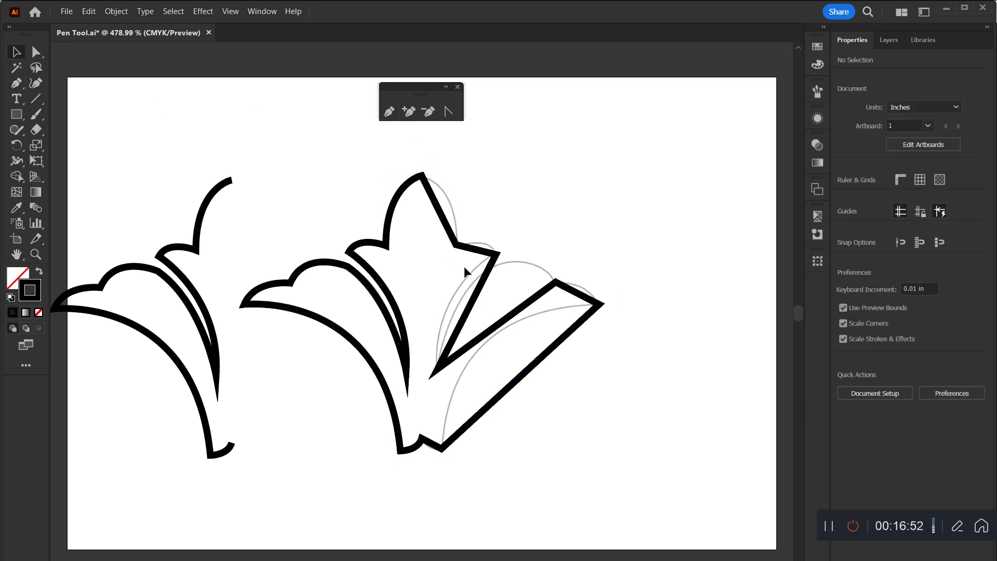
click(436, 200)
Step: Bend the right half's segments below the top tip, centre shoulder, petal edge and leaf top into curves
click(448, 111)
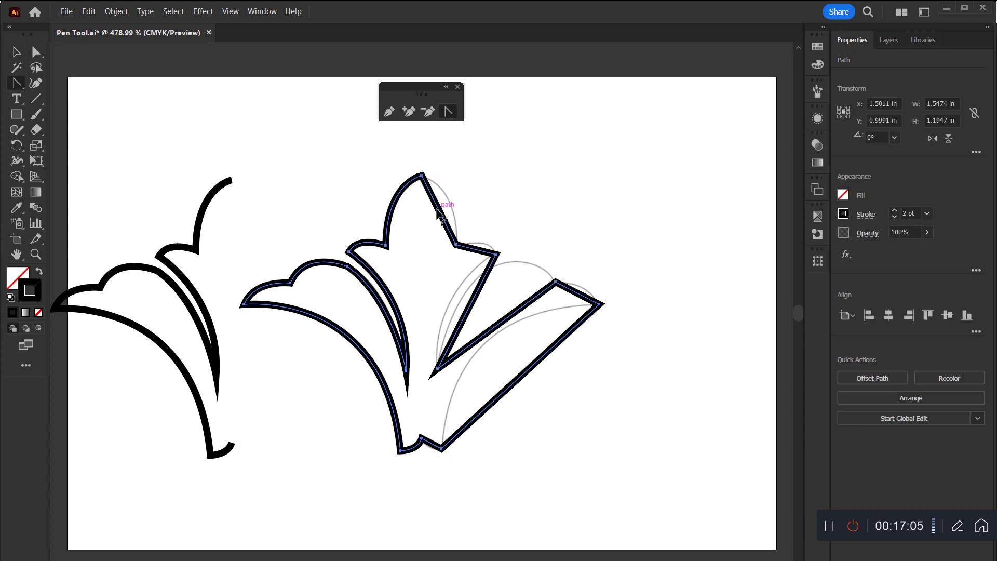
drag(438, 210, 449, 207)
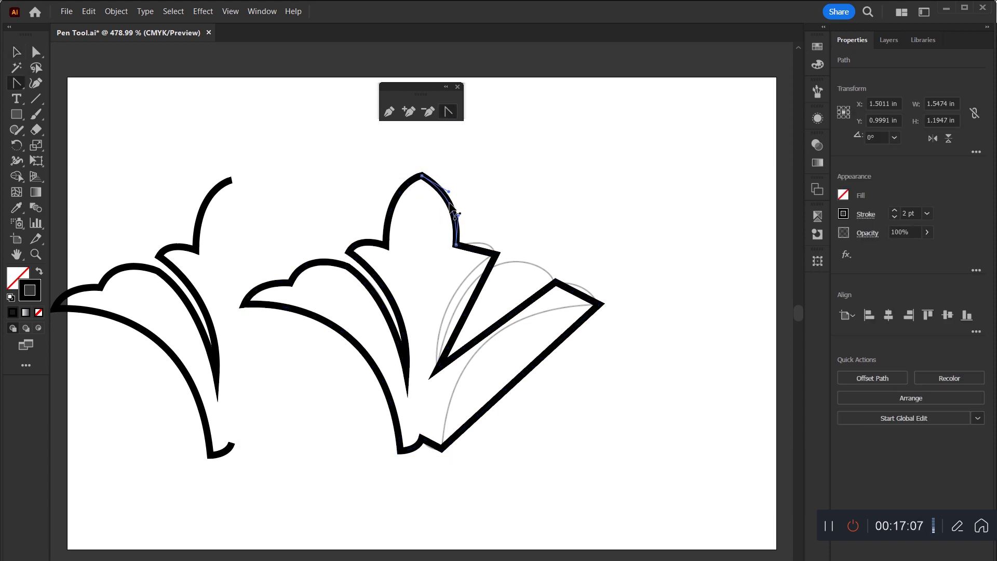
drag(471, 248, 479, 244)
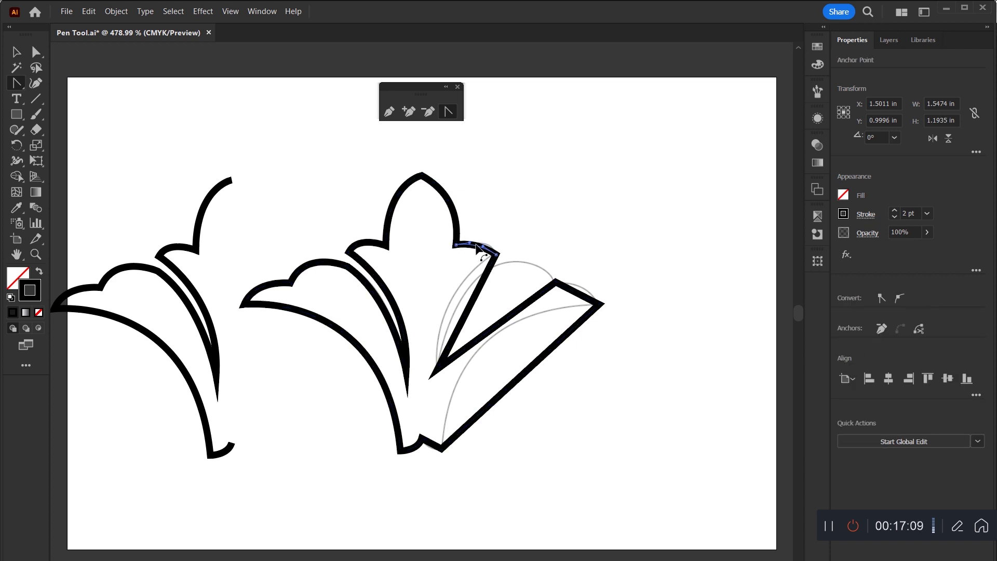
drag(481, 284, 457, 296)
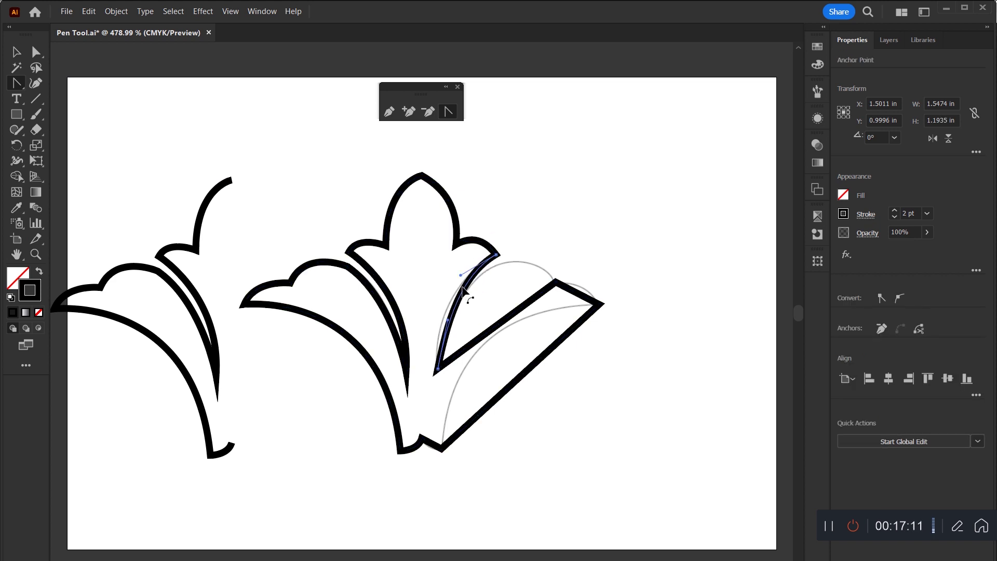
mouse_move(480, 337)
mouse_down()
mouse_move(496, 304)
mouse_move(492, 277)
mouse_up()
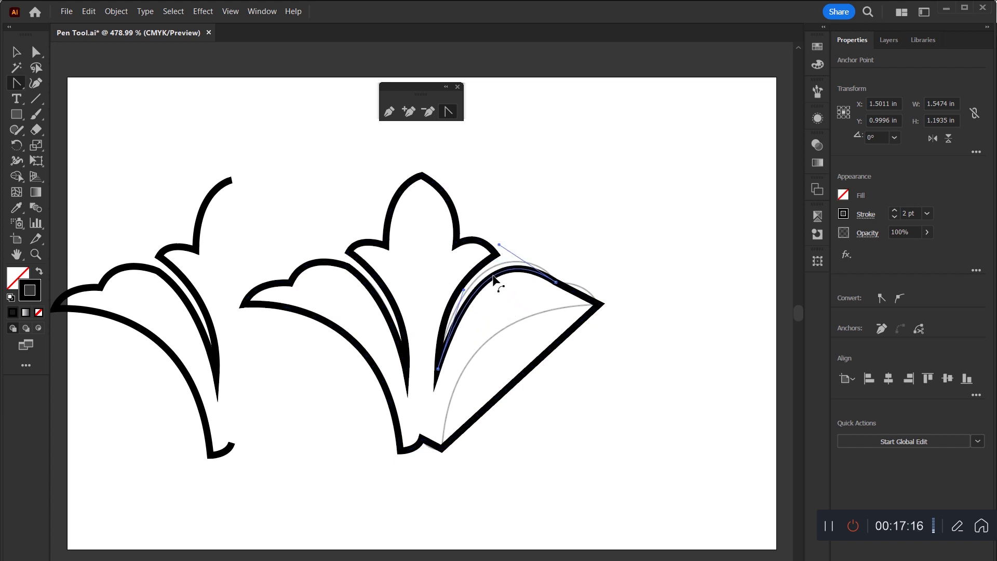
drag(492, 277, 513, 267)
drag(507, 233, 522, 236)
Step: Curve the right petal's inner edge, scalloped tip, lower-right edge and bottom notch to mirror the left
click(522, 234)
drag(458, 289, 449, 281)
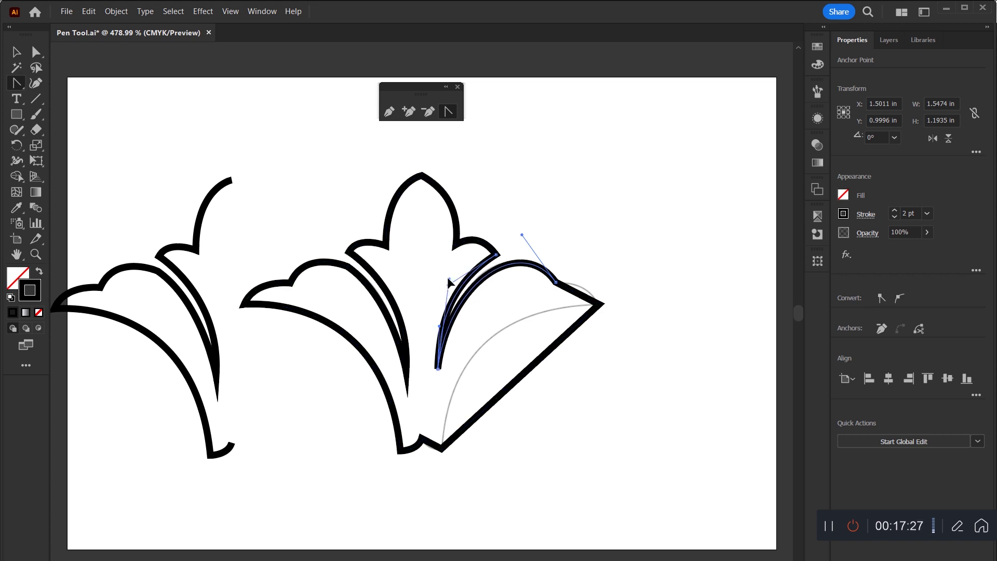
click(582, 294)
drag(582, 294, 582, 289)
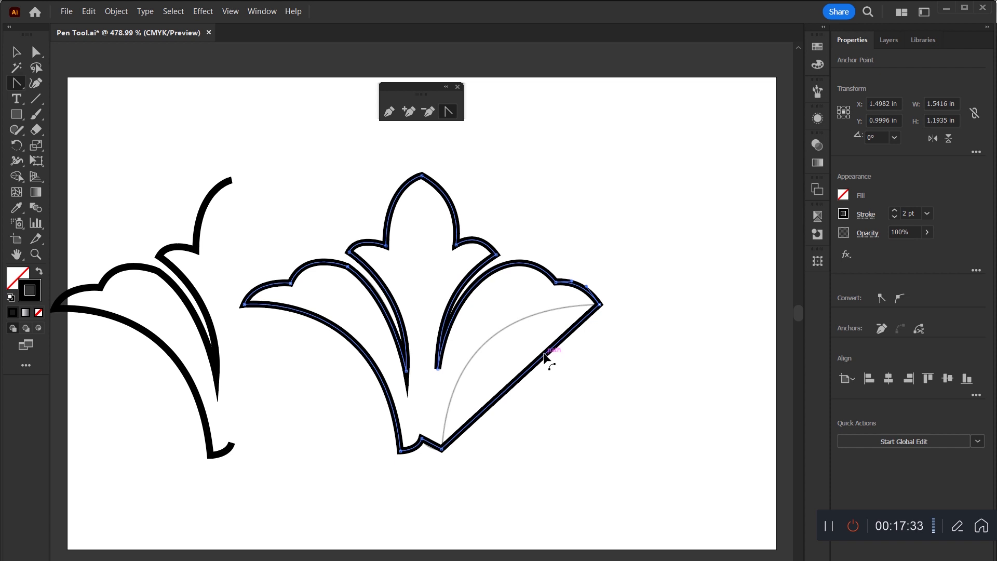
drag(545, 355, 498, 337)
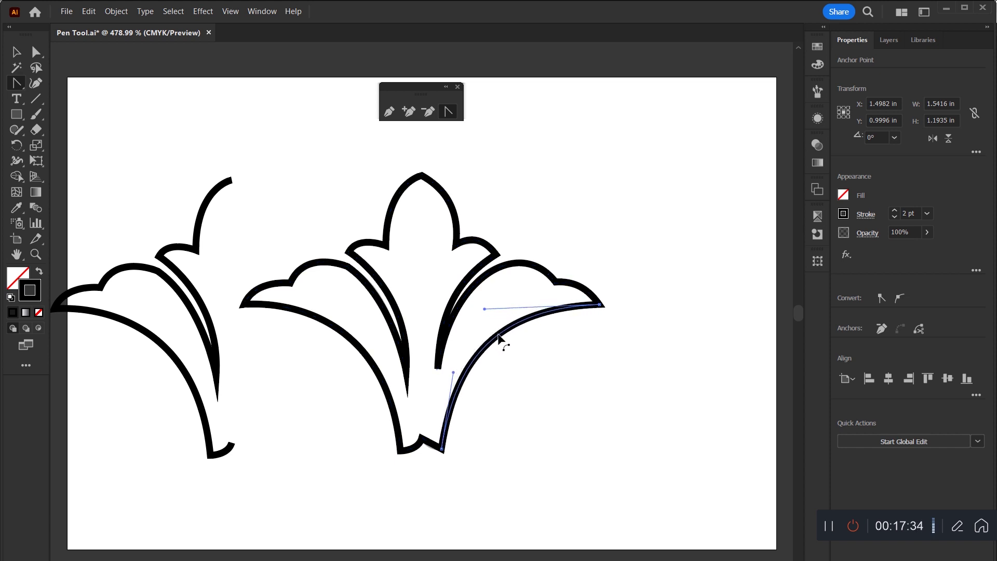
drag(497, 338, 501, 341)
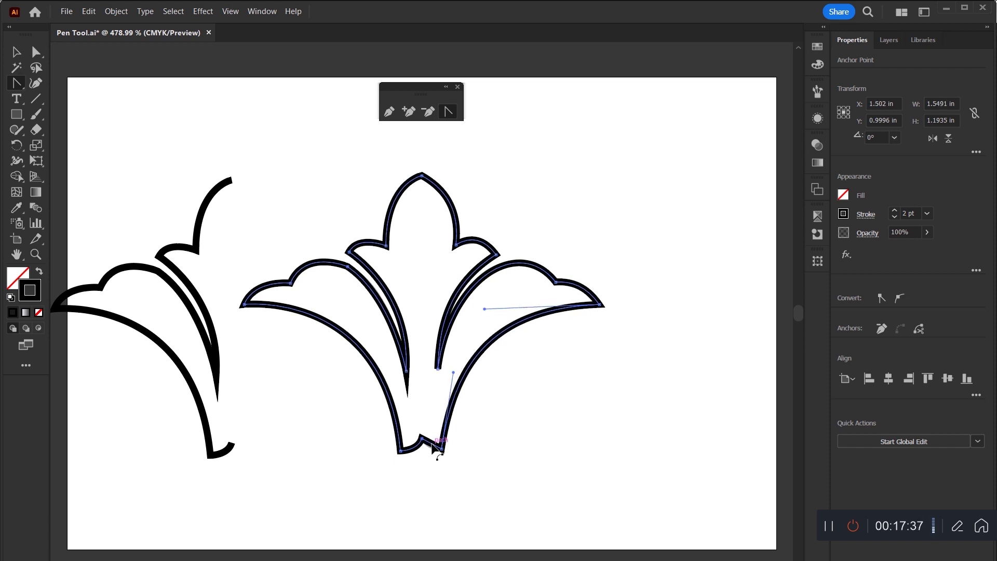
drag(432, 443, 433, 453)
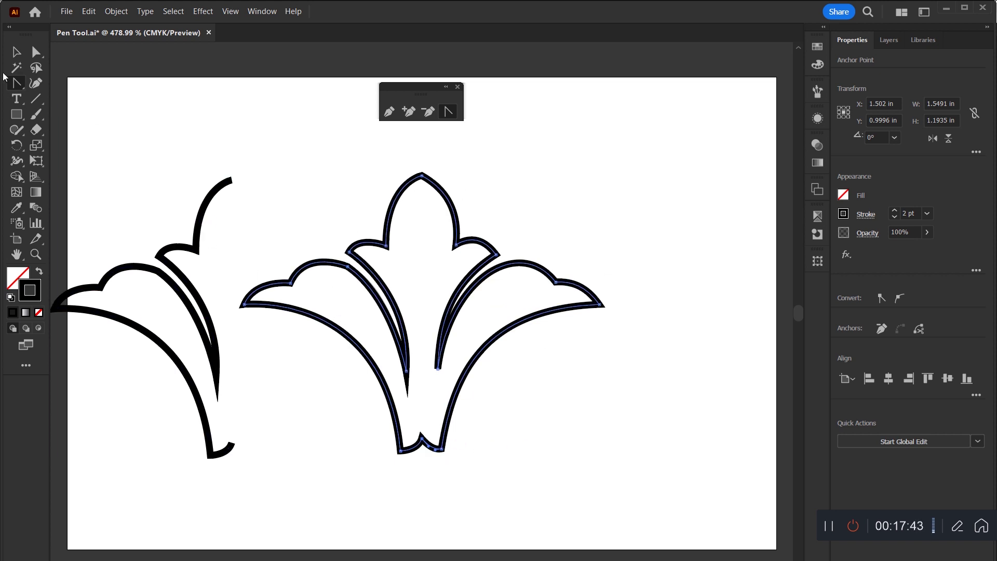
click(14, 50)
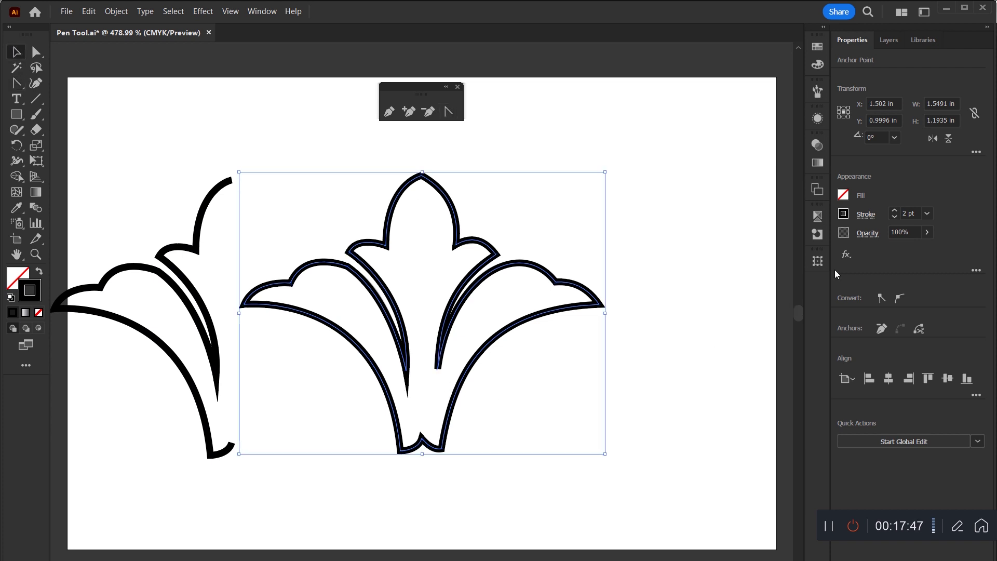
Step: Give the flower stroke Round Cap and Round Join, then drag the outline to the right
click(866, 215)
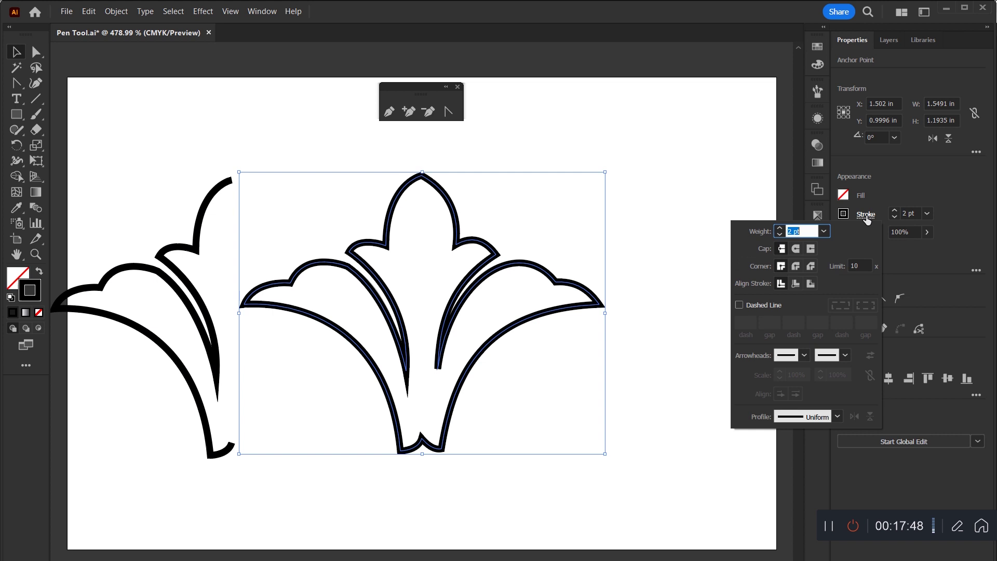
click(797, 249)
click(795, 268)
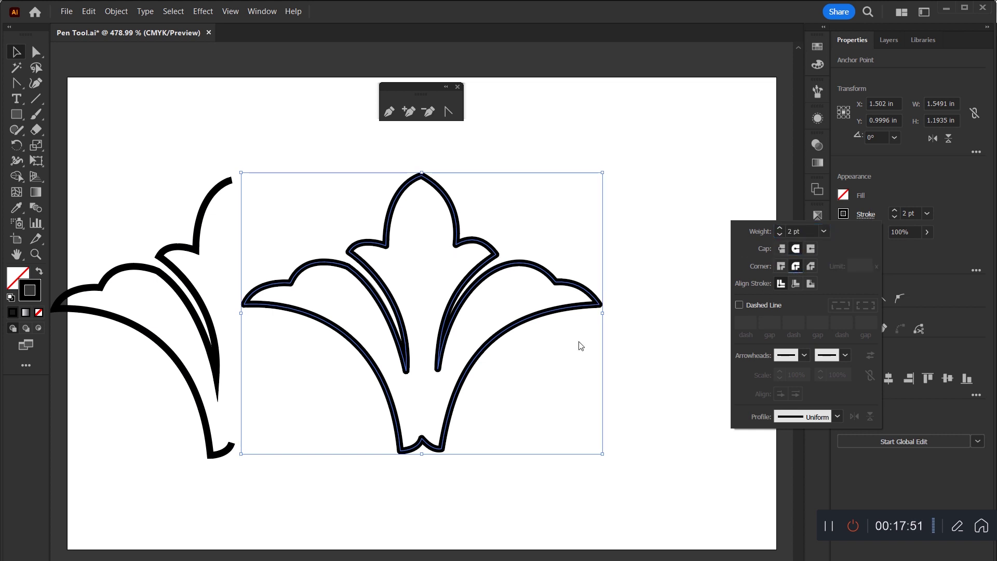
click(468, 499)
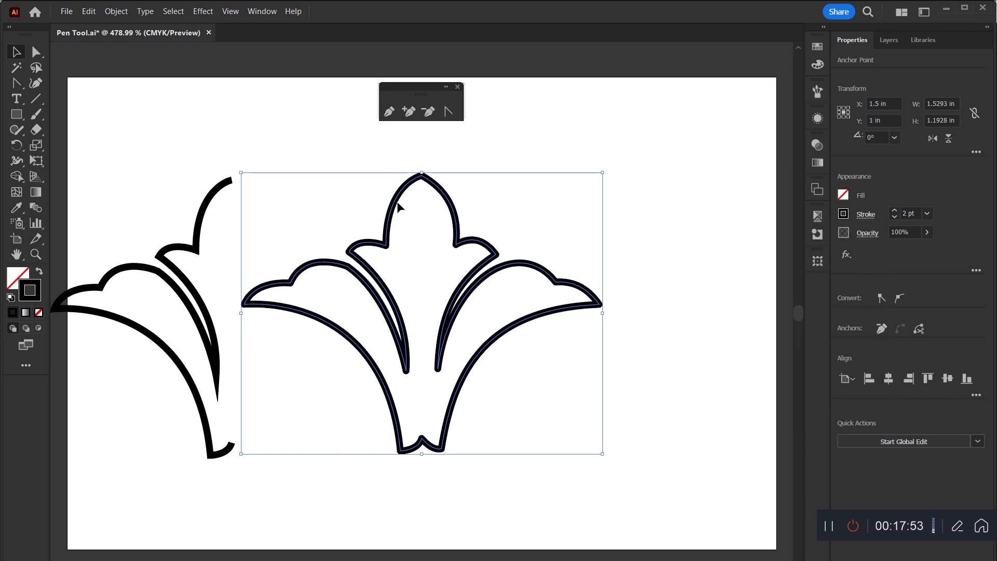
click(380, 273)
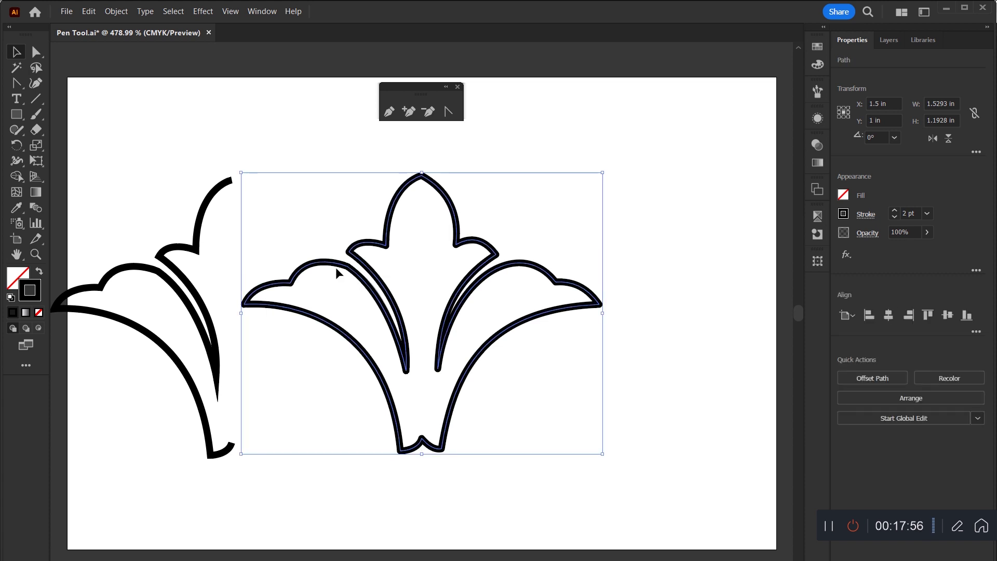
drag(337, 271, 380, 314)
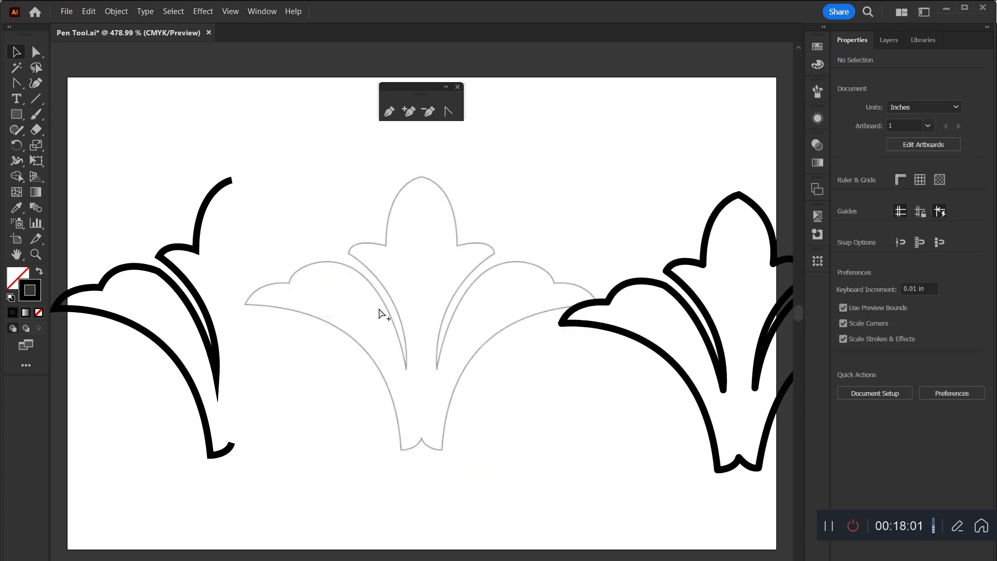
Step: Unlock all objects, then move the grey template and black flower together to the right
click(117, 12)
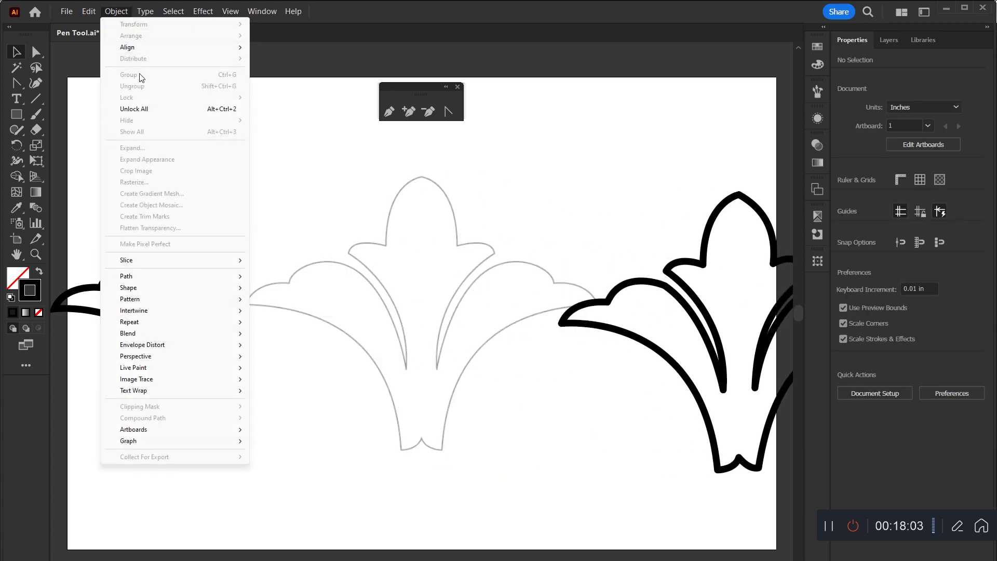
click(141, 106)
mouse_move(345, 298)
mouse_down()
mouse_move(599, 330)
mouse_move(727, 312)
mouse_up()
mouse_move(574, 183)
mouse_down()
mouse_move(609, 327)
mouse_move(709, 325)
mouse_up()
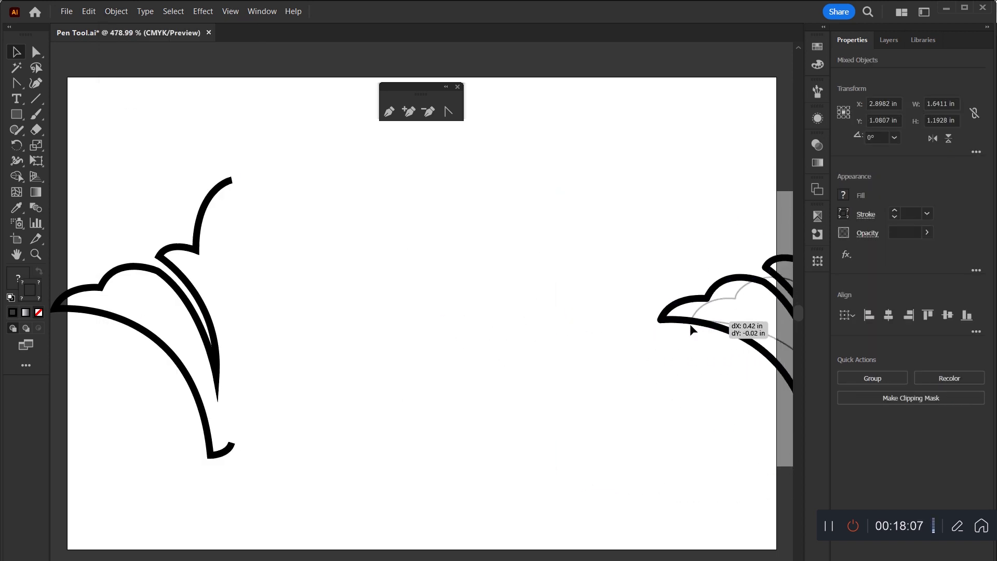
drag(185, 252, 352, 274)
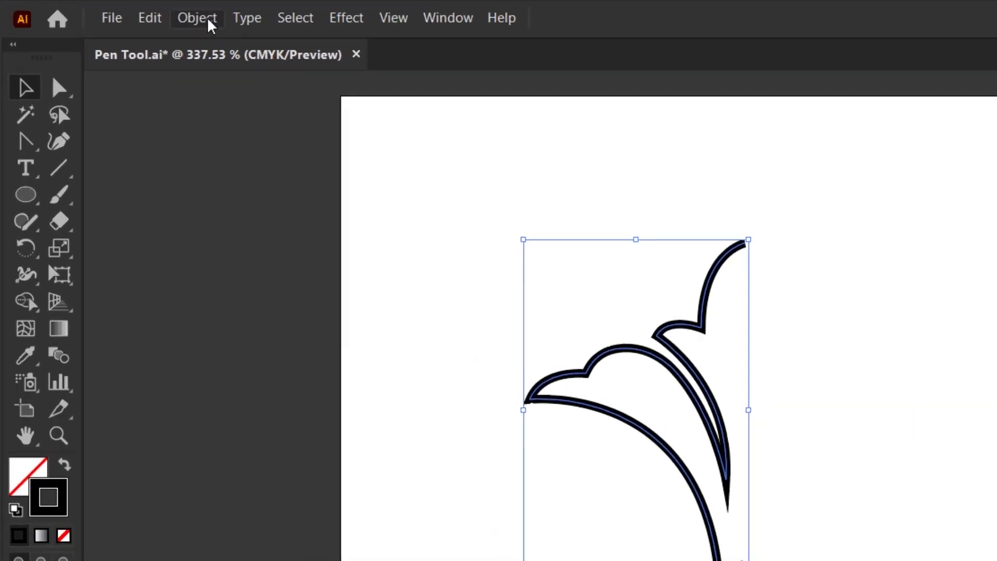
Step: Apply Object > Repeat > Mirror to the half flower and change the mirror axis angle
click(116, 11)
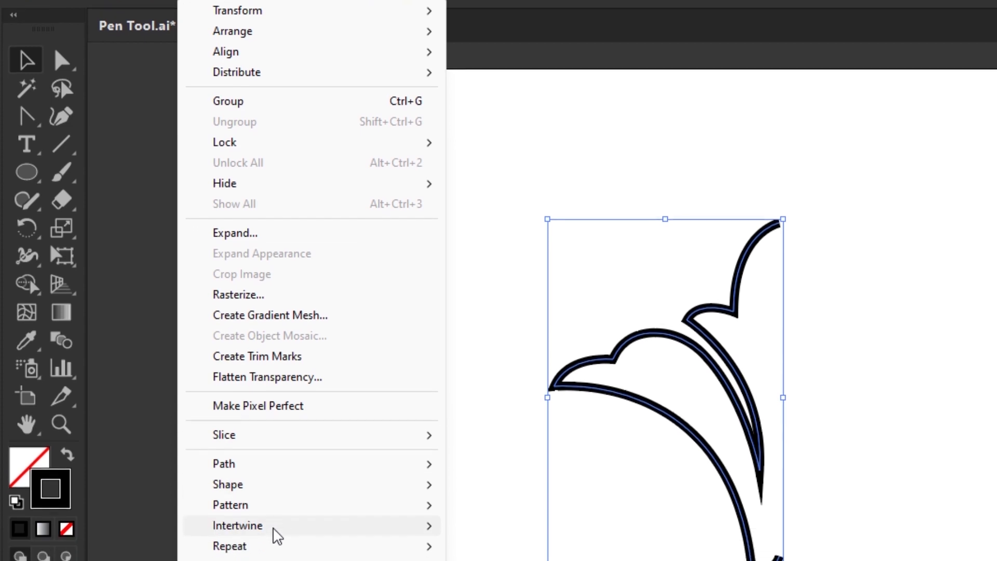
mouse_move(229, 256)
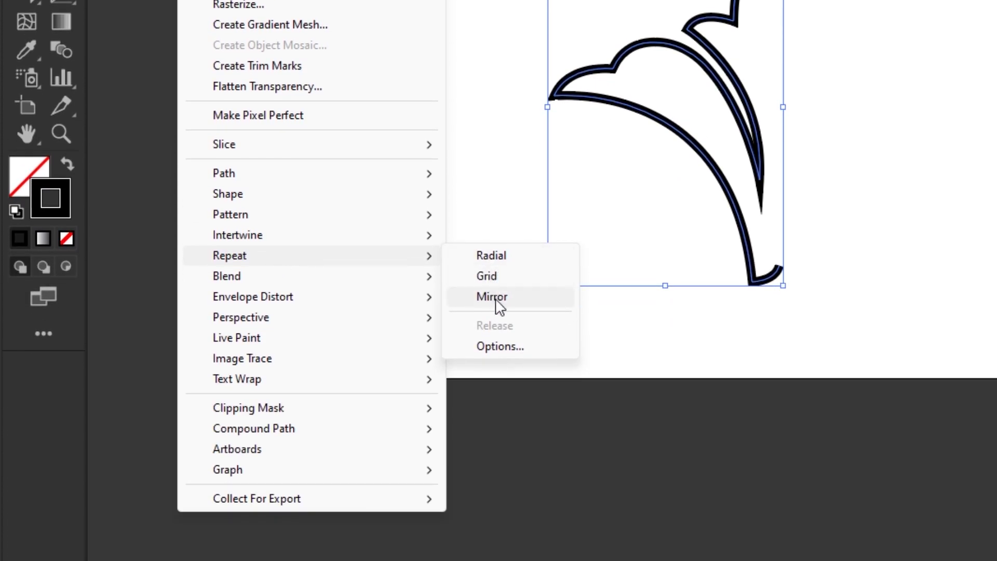
click(496, 300)
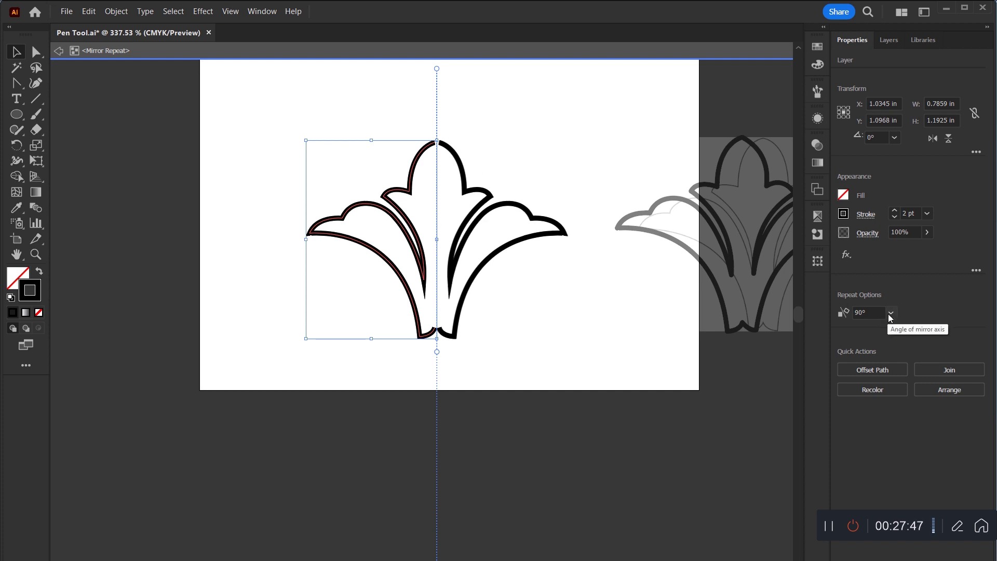
click(891, 313)
click(906, 412)
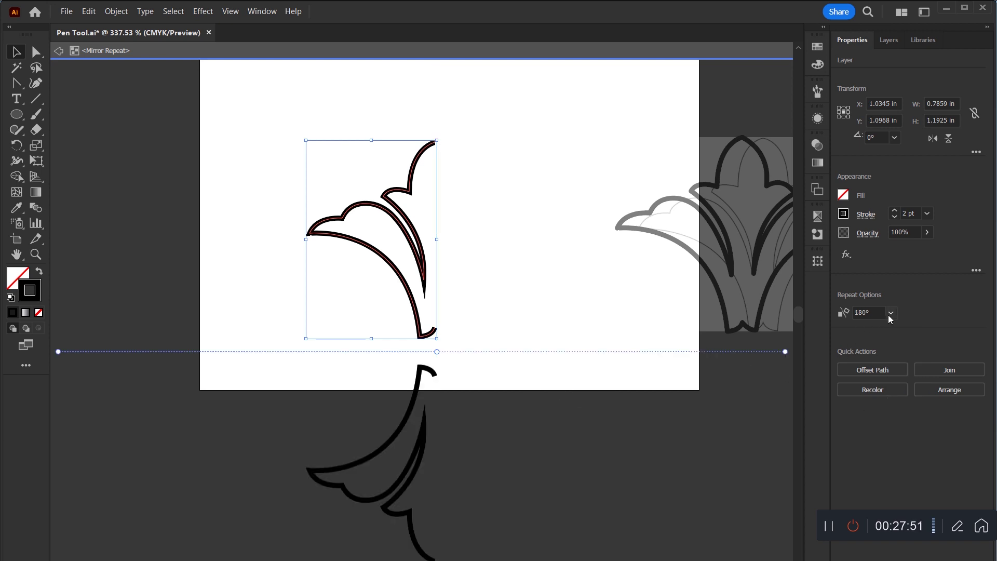
scroll(889, 315, down, 3)
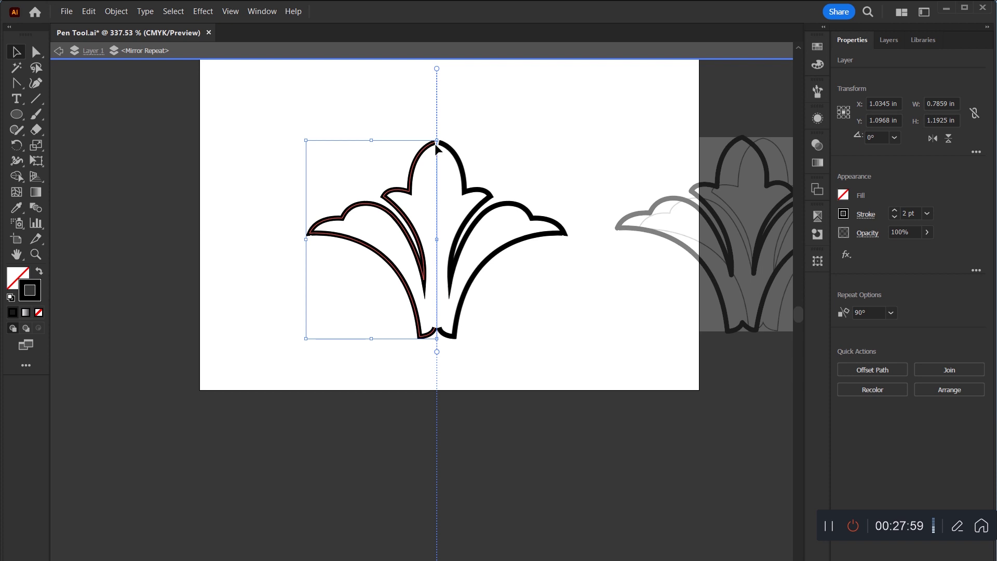
Step: Drag the mirrored half so both halves meet at the centre as one flower
drag(411, 193, 288, 193)
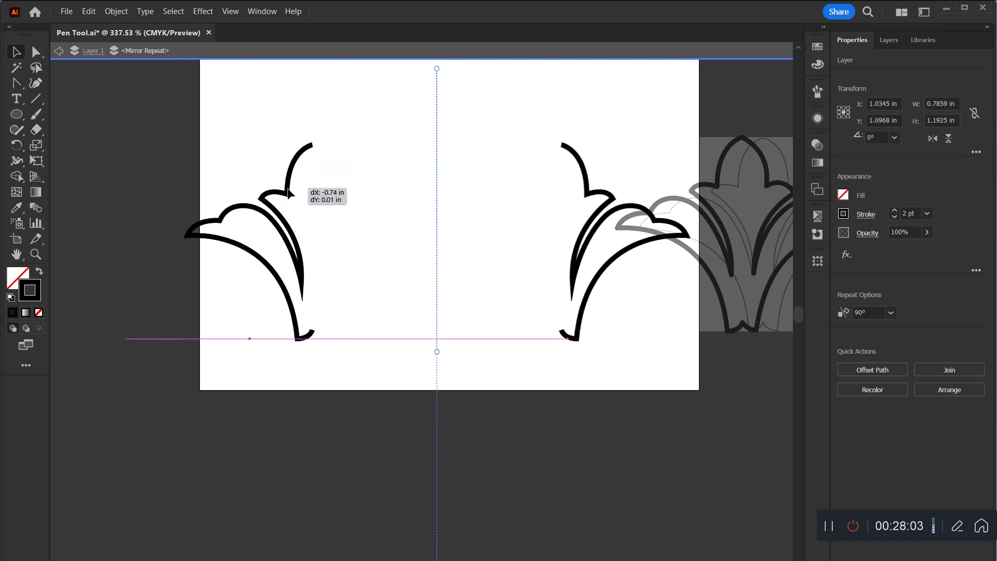
drag(288, 193, 190, 196)
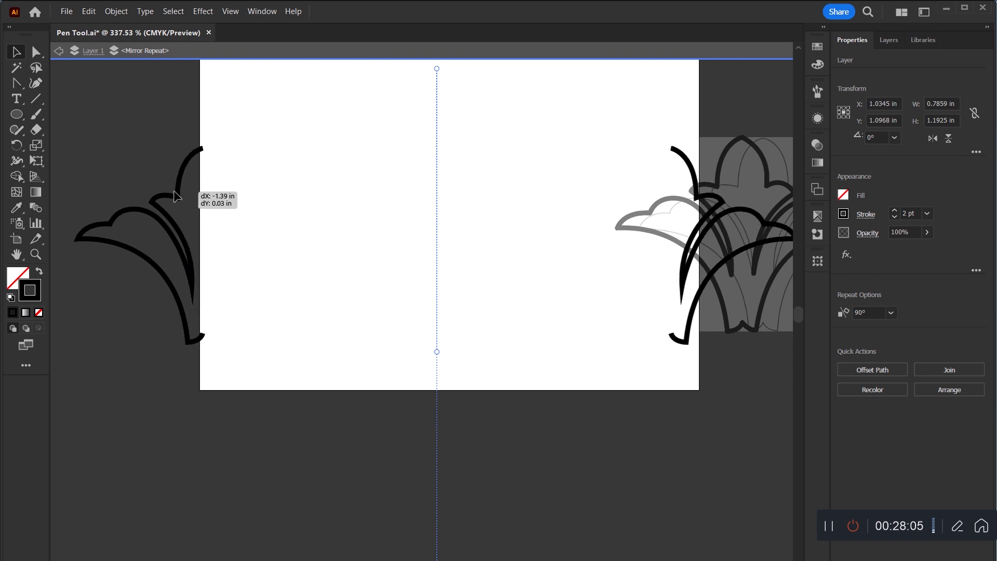
drag(190, 195, 414, 192)
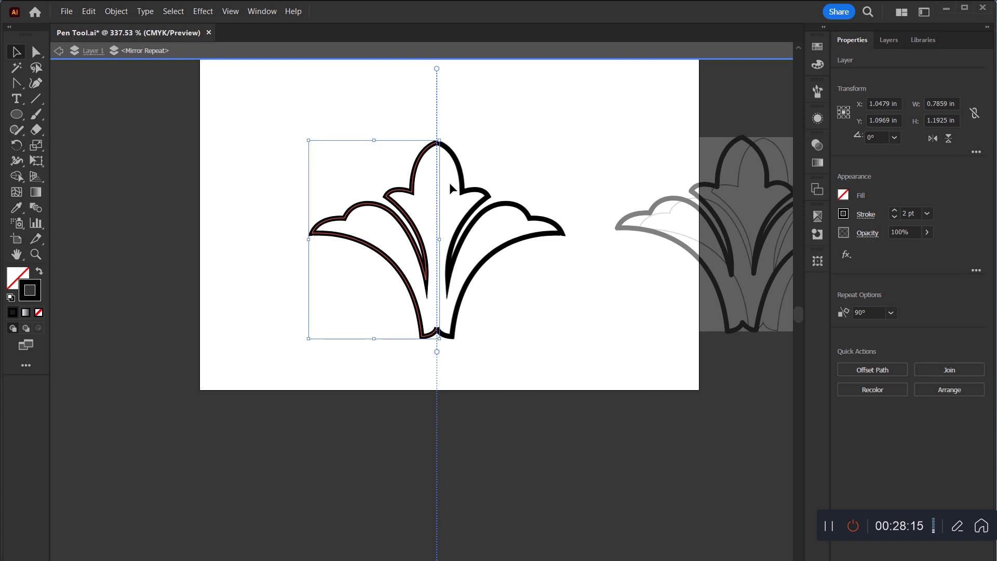
click(817, 46)
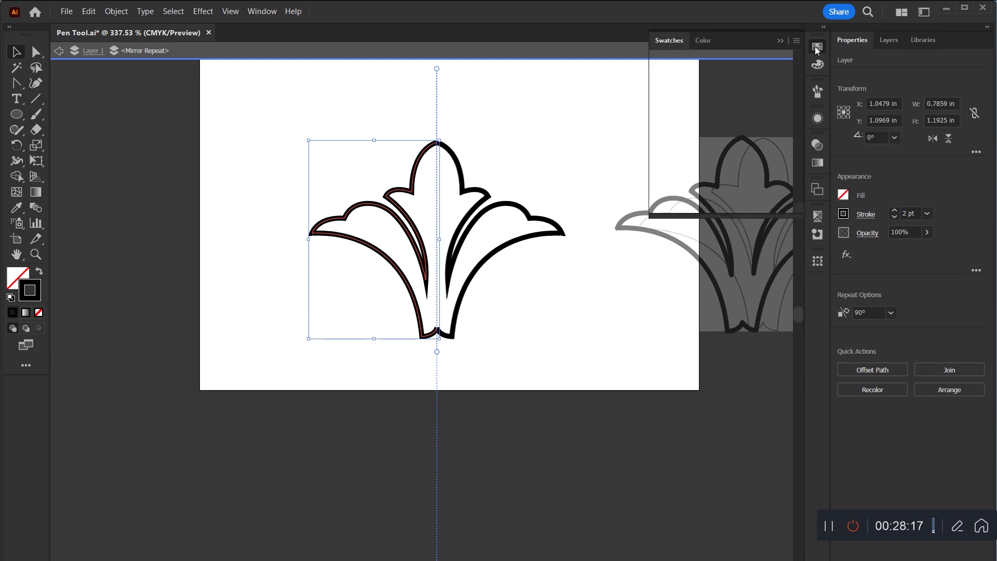
Step: Colour the stroke magenta and swap it to a magenta fill with no stroke, then zoom in
click(738, 82)
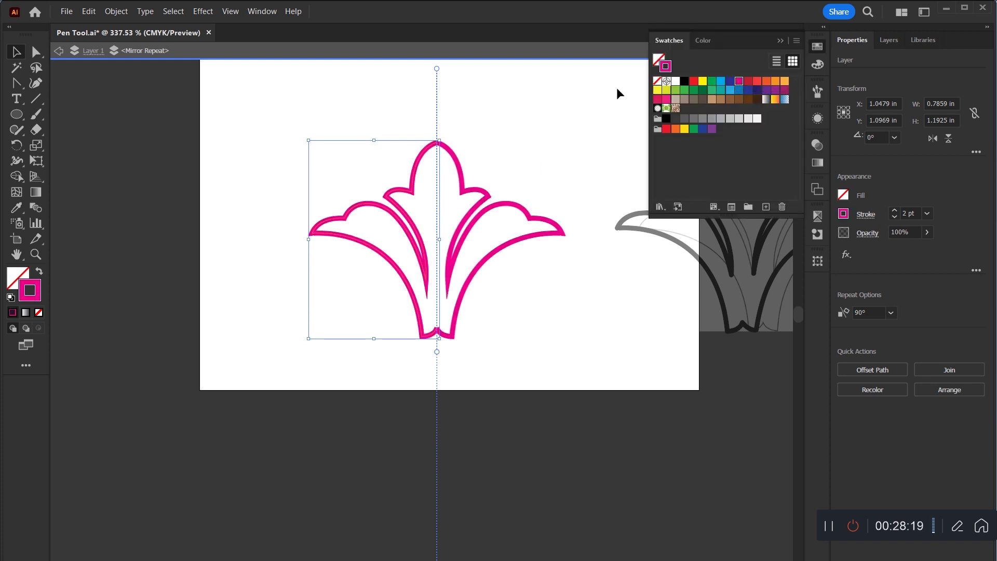
click(40, 272)
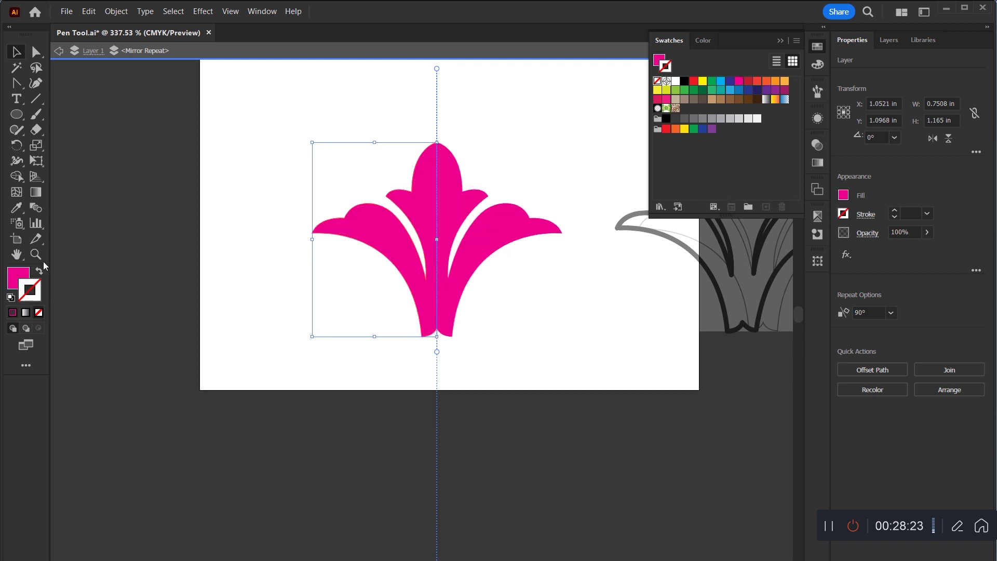
click(497, 147)
key(z)
click(406, 149)
click(459, 222)
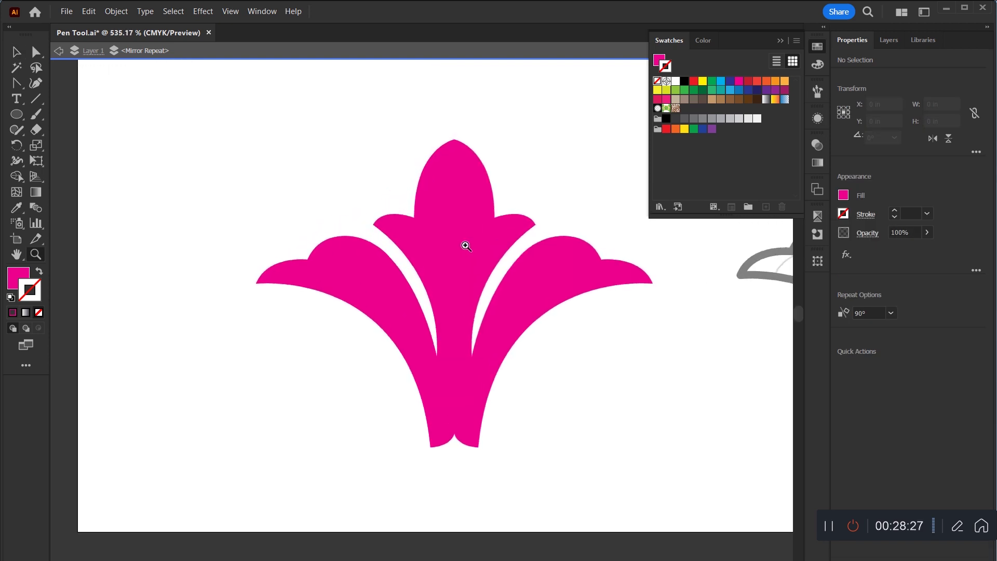
click(17, 117)
Step: Draw a small circle on the left petal with white fill and no stroke
drag(338, 252, 365, 279)
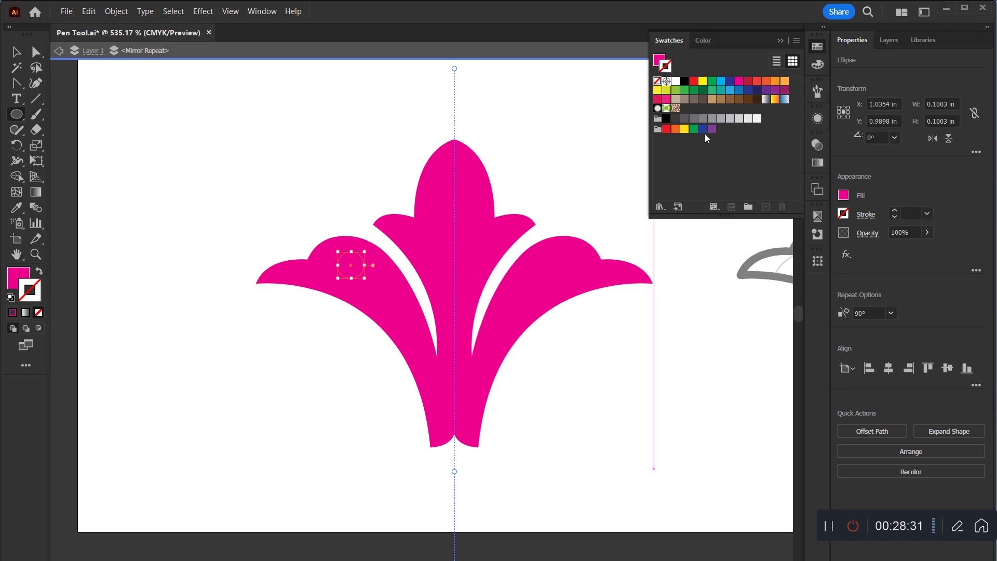
shift+click(676, 81)
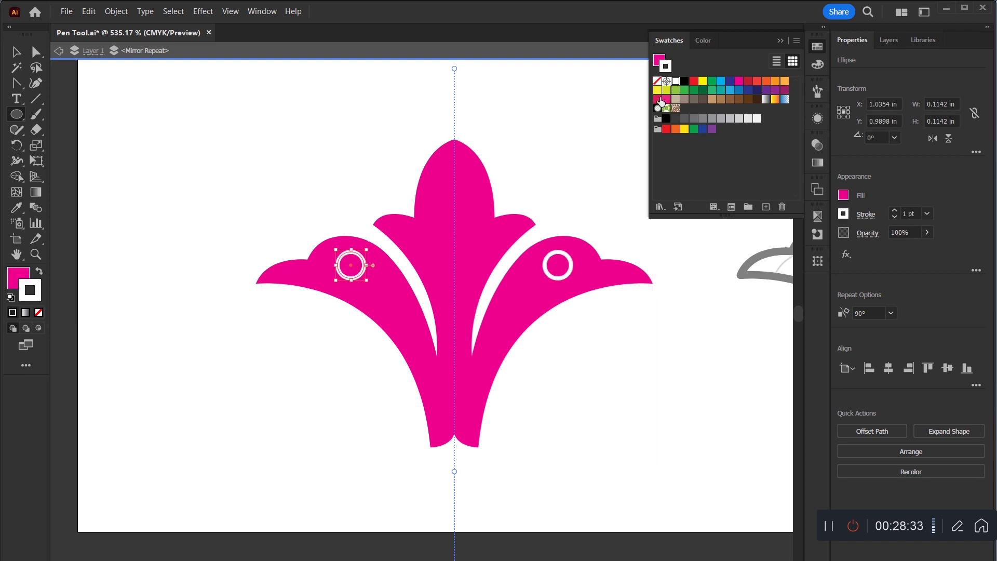
click(39, 271)
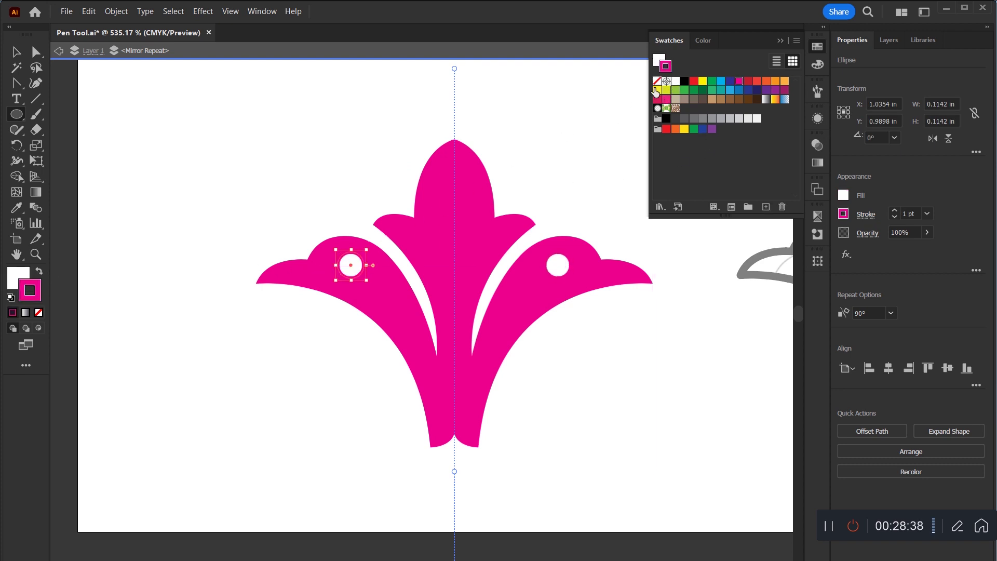
click(657, 81)
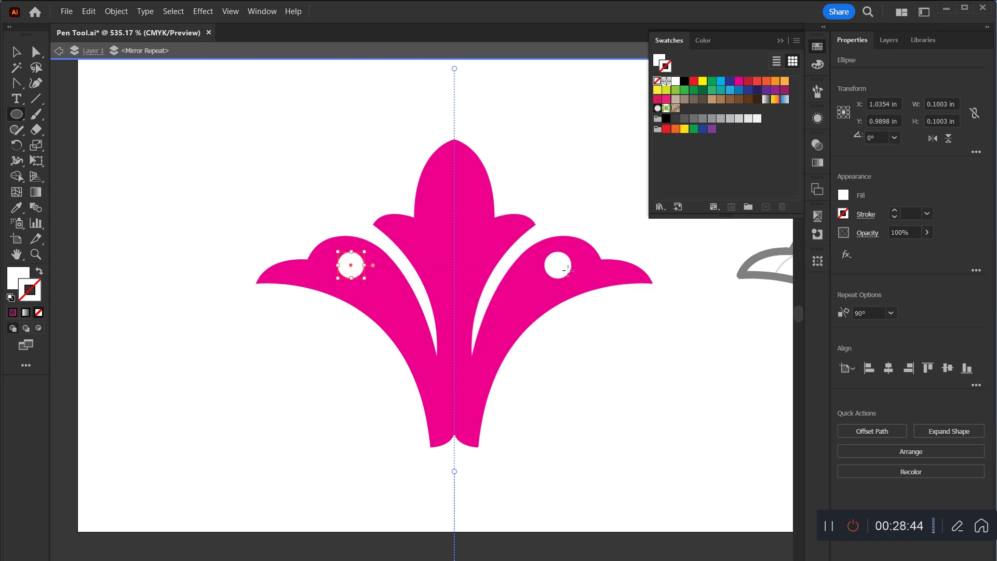
Step: Alt-drag a copy of the white dot onto the top of the centre petal
click(16, 52)
click(151, 149)
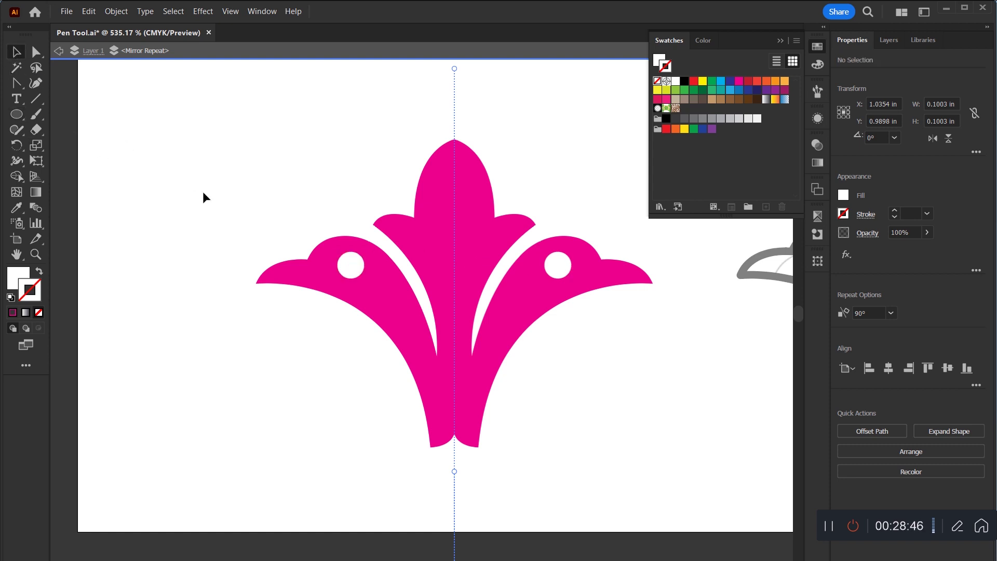
drag(349, 264, 455, 183)
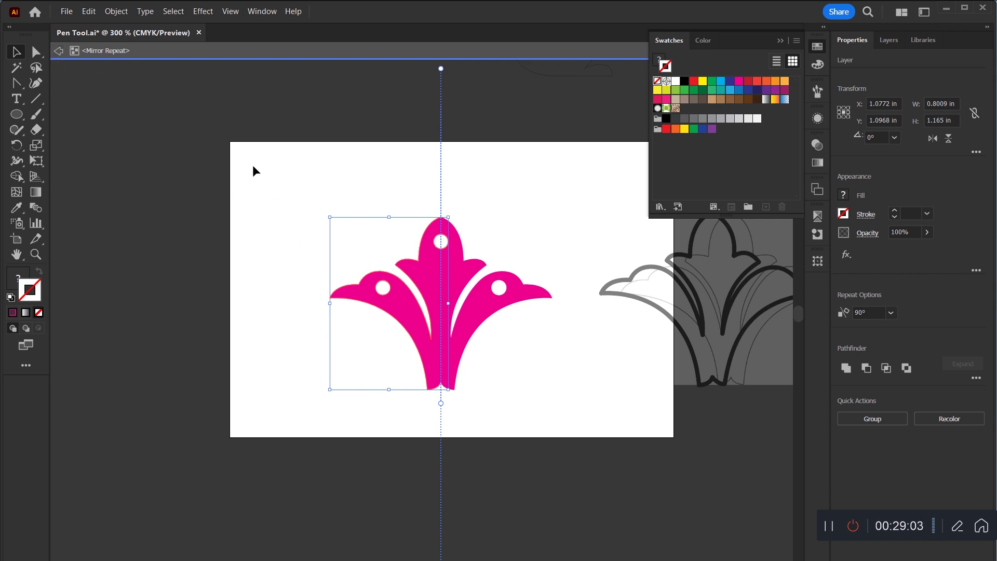
Step: Exit isolation mode and scale the magenta flower down to about a third
click(59, 52)
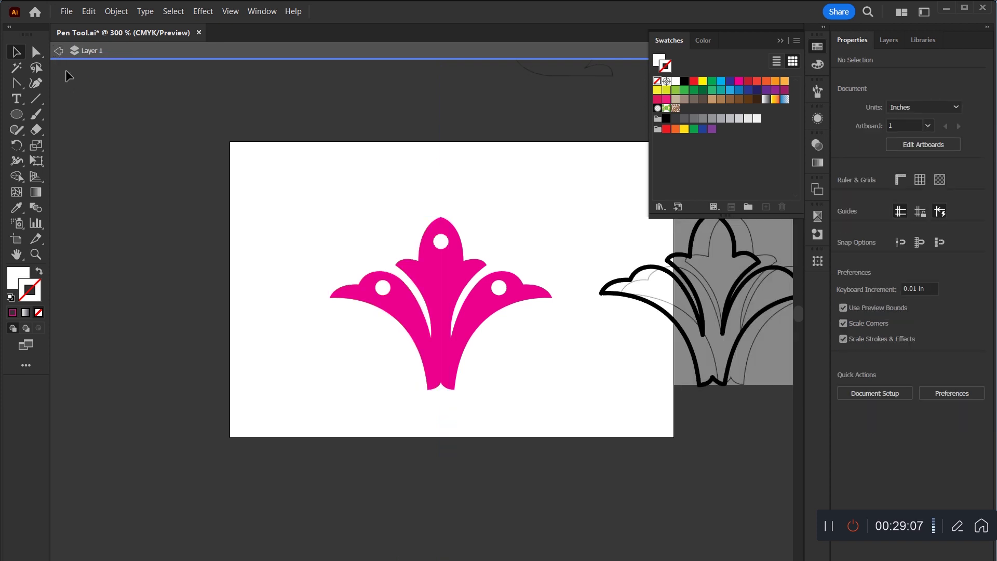
click(60, 54)
click(399, 311)
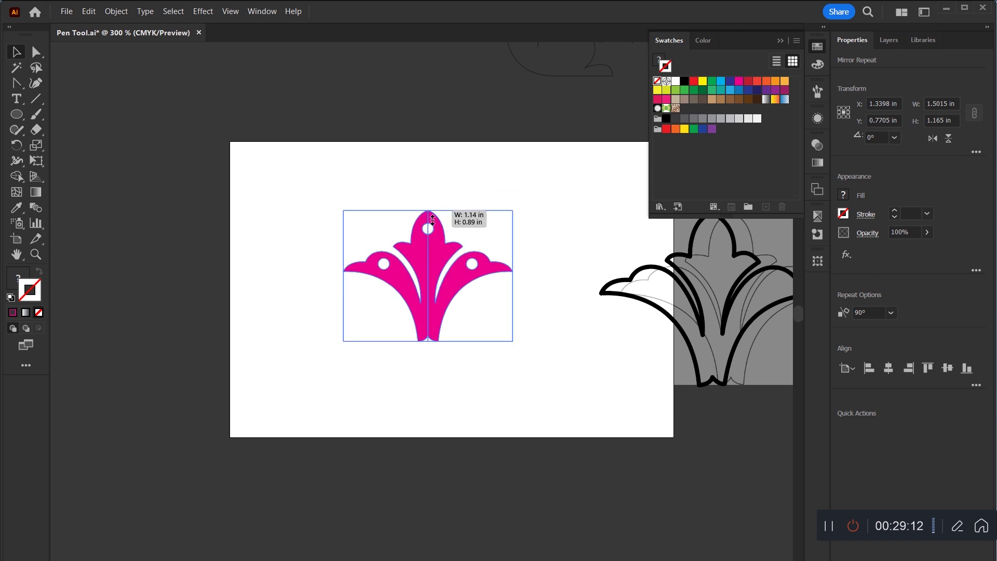
mouse_move(430, 171)
mouse_down()
mouse_move(428, 289)
mouse_move(415, 211)
mouse_up()
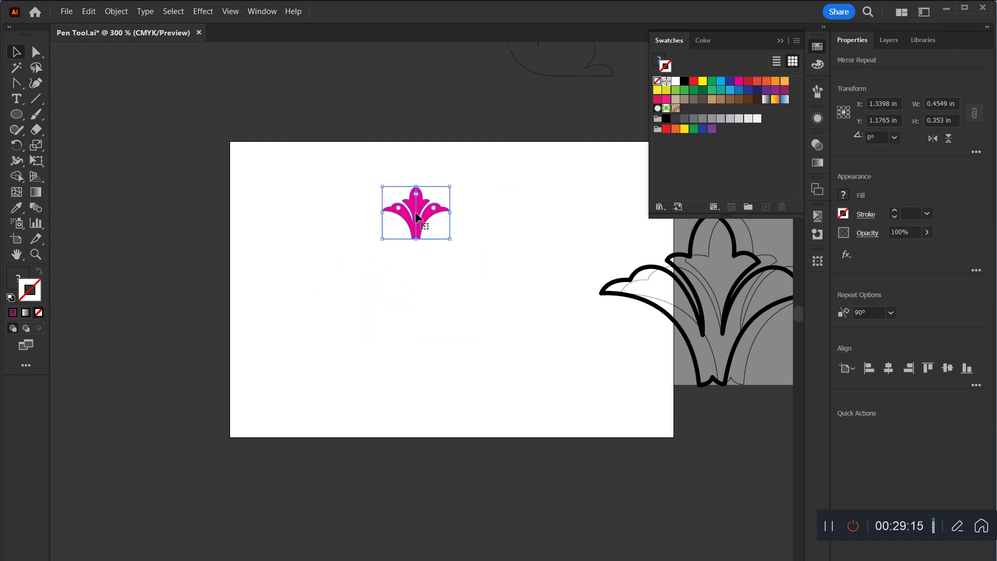
Step: Reselect the shrunken flower and open the Object menu to repeat it
click(414, 310)
click(418, 231)
click(115, 12)
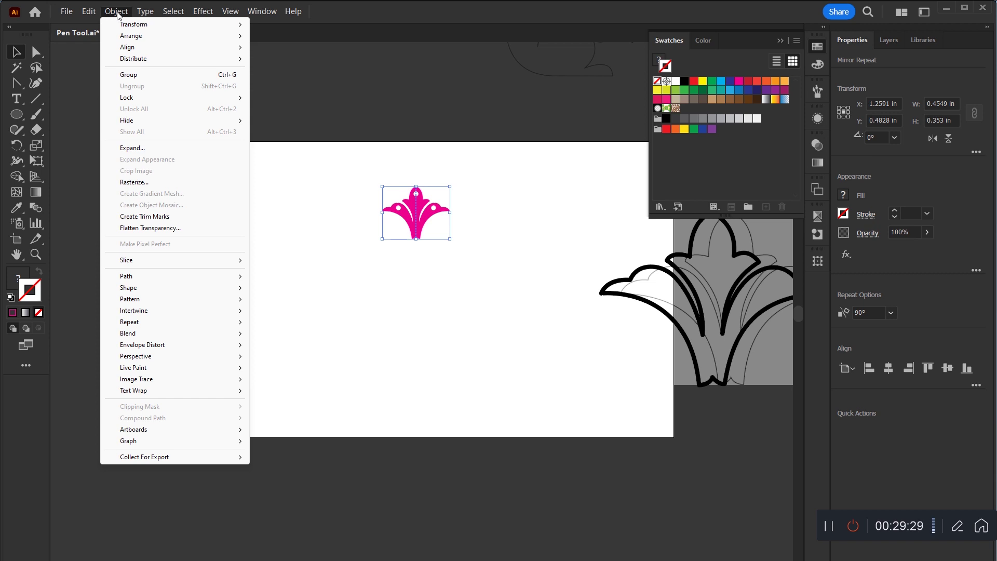
mouse_move(154, 327)
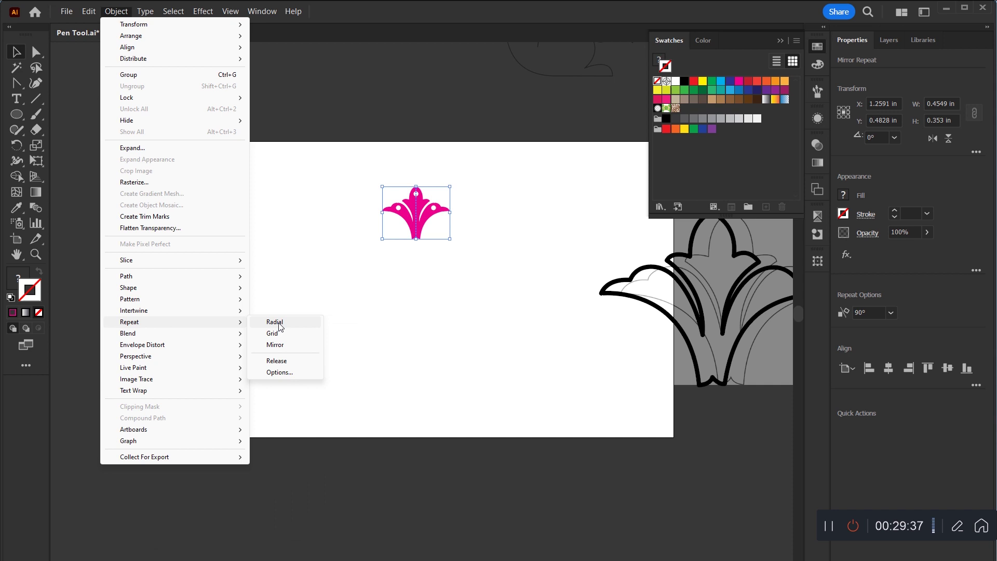
Step: Apply a Radial repeat to the magenta flower and zoom in on the pattern
click(378, 331)
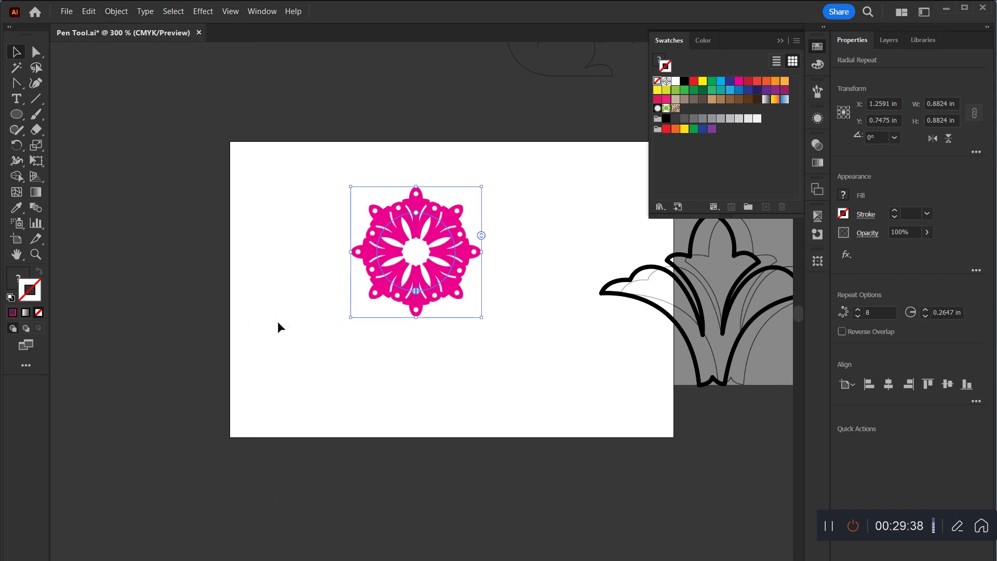
key(z)
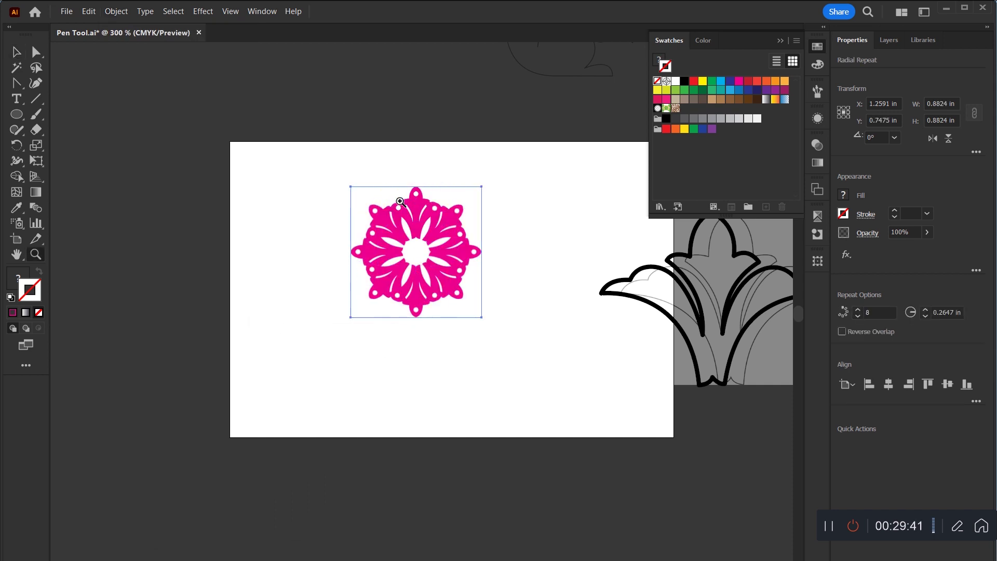
drag(398, 207, 513, 351)
key(v)
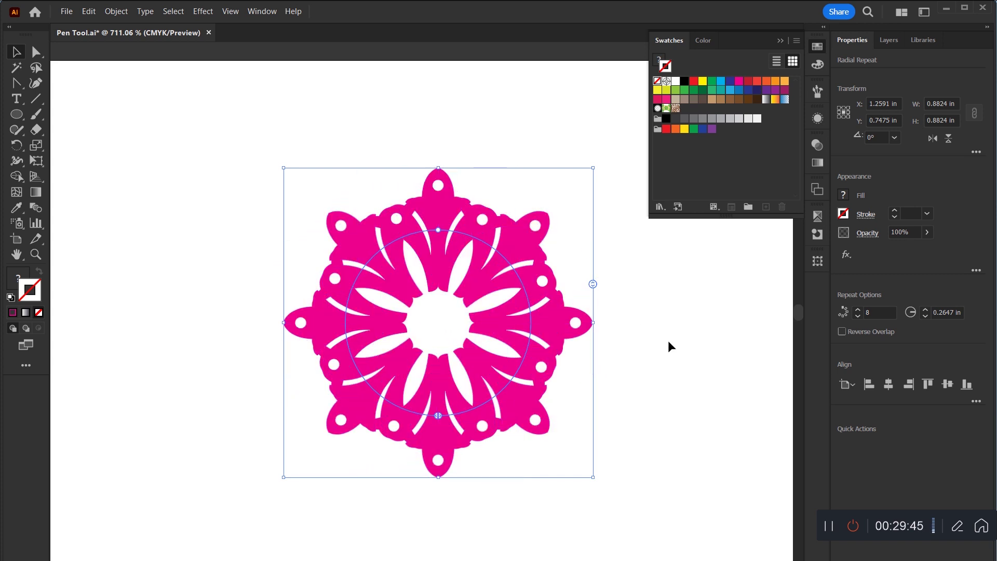
Step: Drag the radial instance handle, undoing a trial count, until the ring has 12 copies
drag(591, 285, 591, 277)
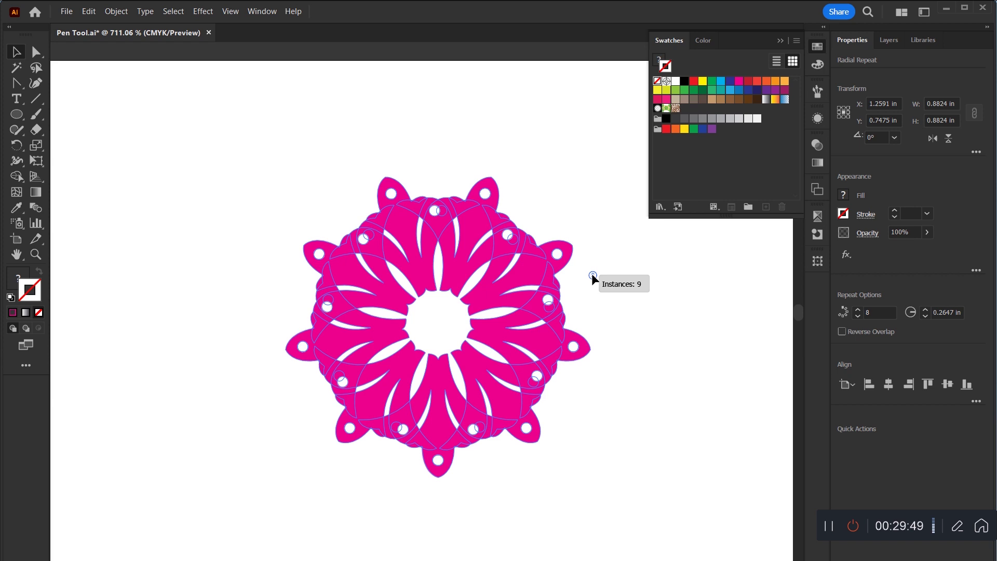
drag(592, 276, 584, 210)
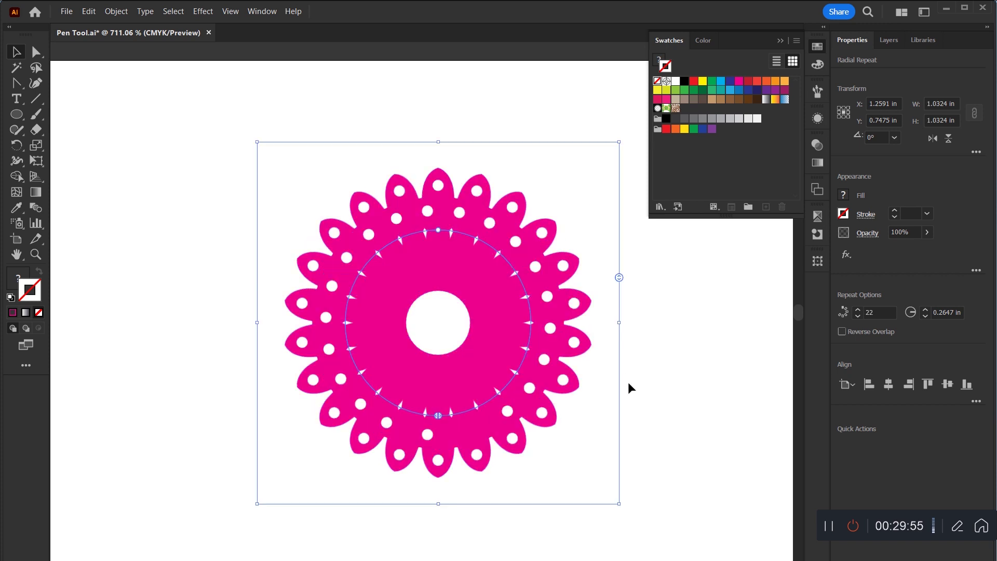
key(ctrl+z)
key(ctrl+z)
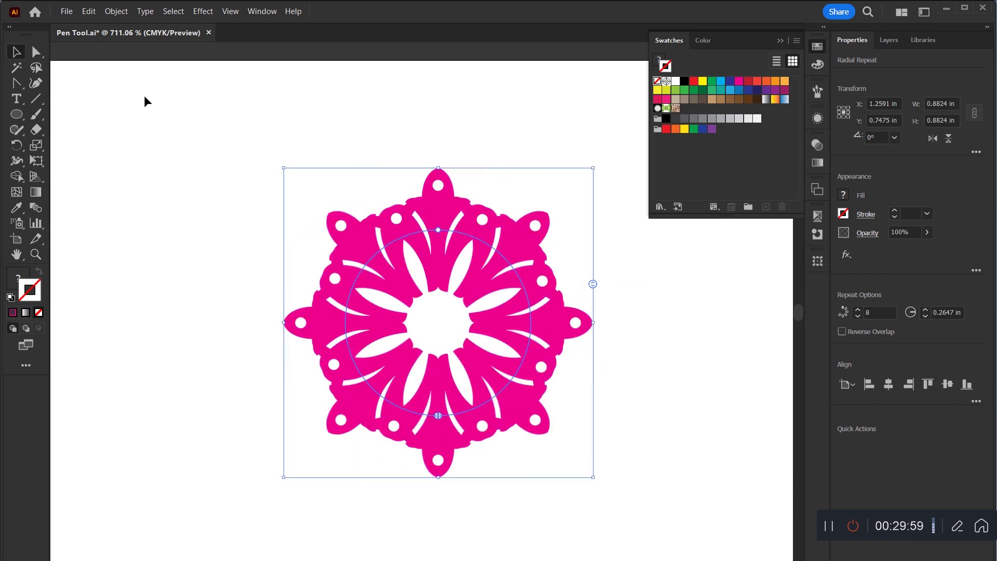
click(150, 106)
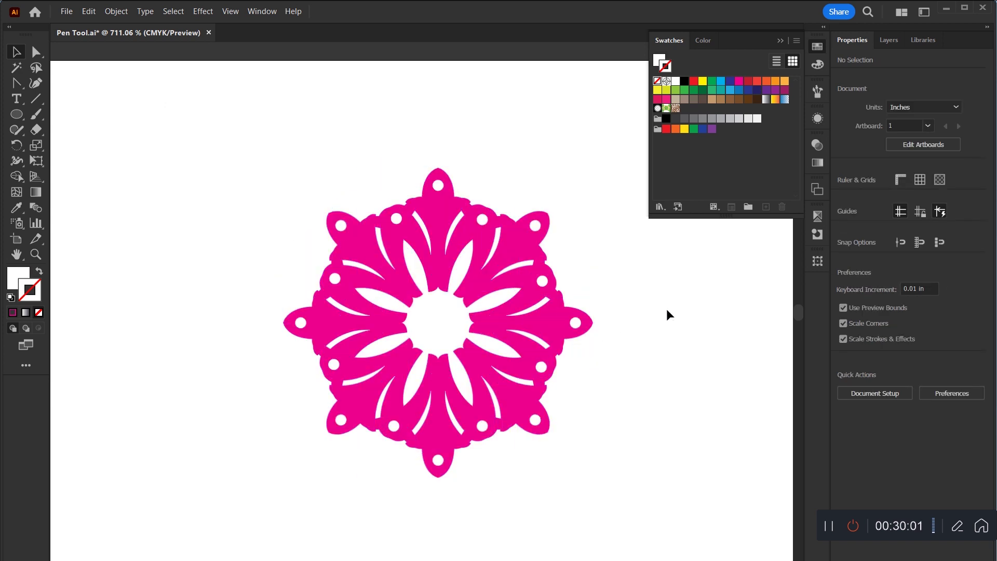
click(546, 429)
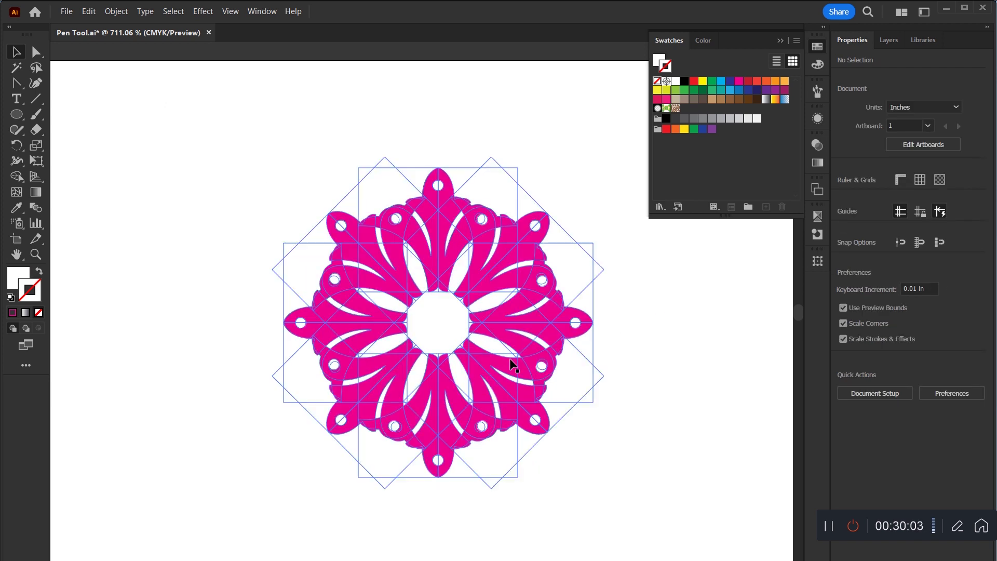
click(175, 156)
click(484, 321)
mouse_move(457, 285)
mouse_down()
mouse_move(363, 182)
mouse_move(363, 161)
mouse_up()
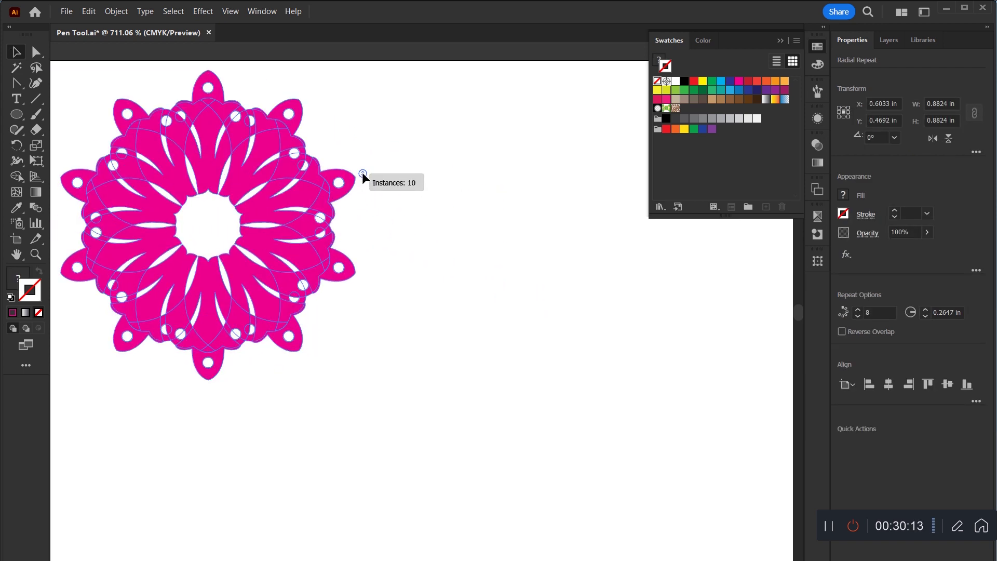
Step: Deselect the ornament and zoom back out to the whole artboard
click(441, 310)
click(252, 248)
click(443, 295)
key(ctrl+minus)
key(ctrl+minus)
key(ctrl+minus)
key(p)
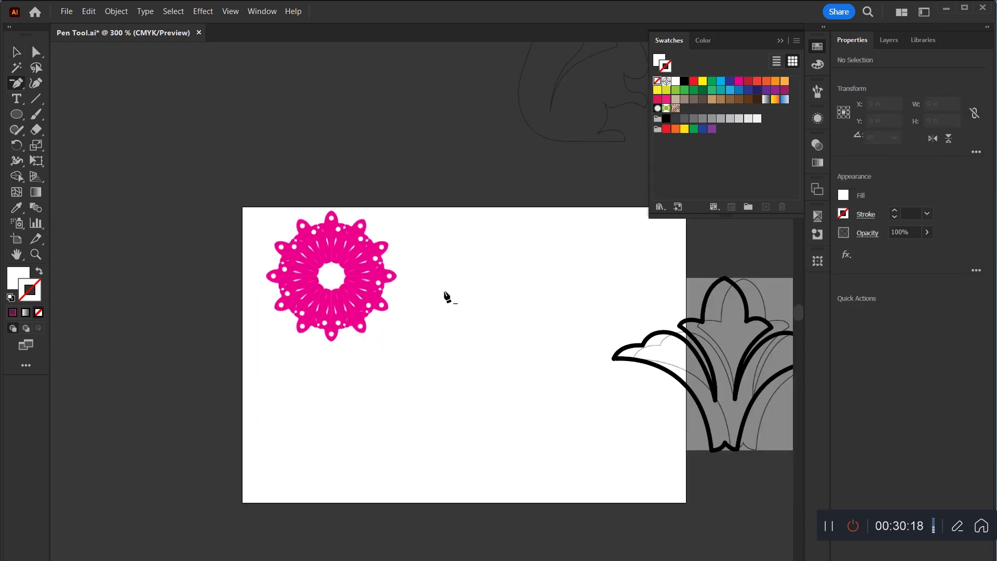
Step: Move the 40% squirrel sketch onto the artboard beside the rosette and zoom in on it
key(v)
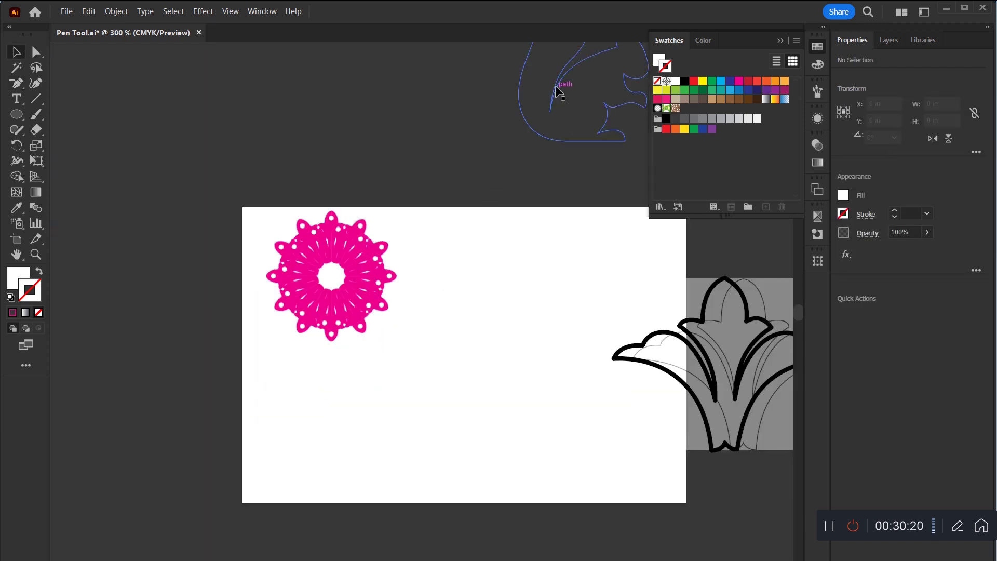
drag(564, 95, 472, 411)
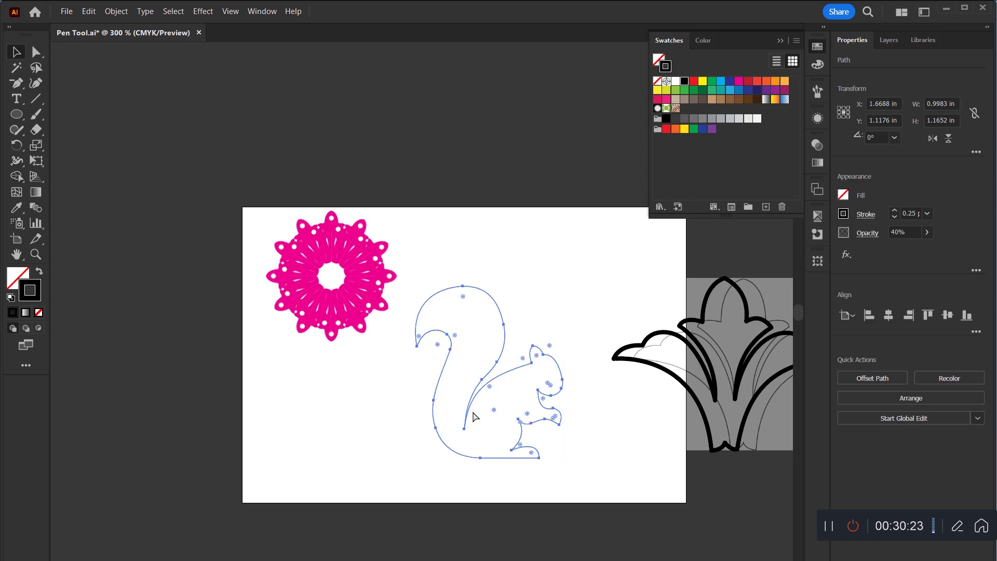
click(473, 415)
key(z)
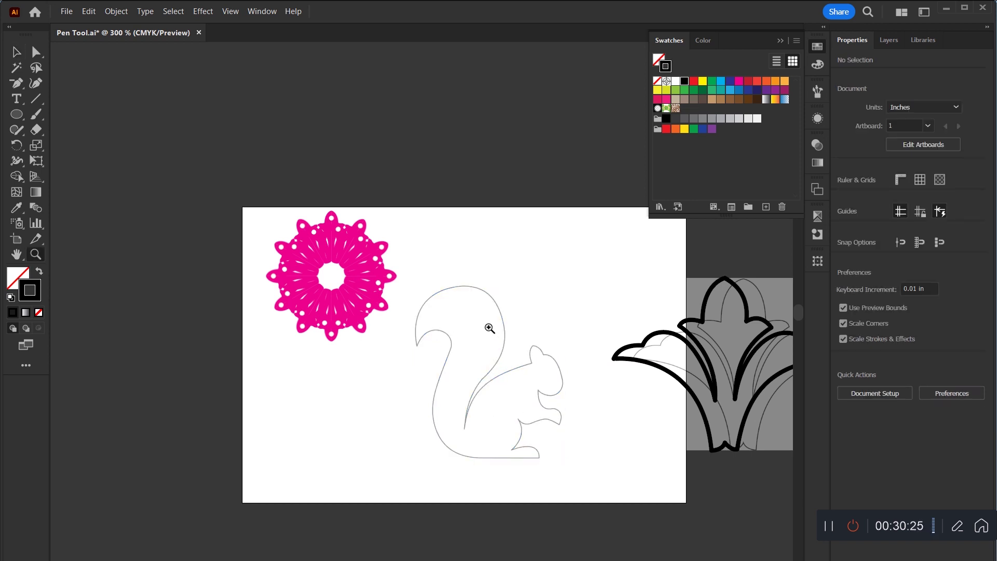
drag(490, 328, 568, 420)
click(567, 419)
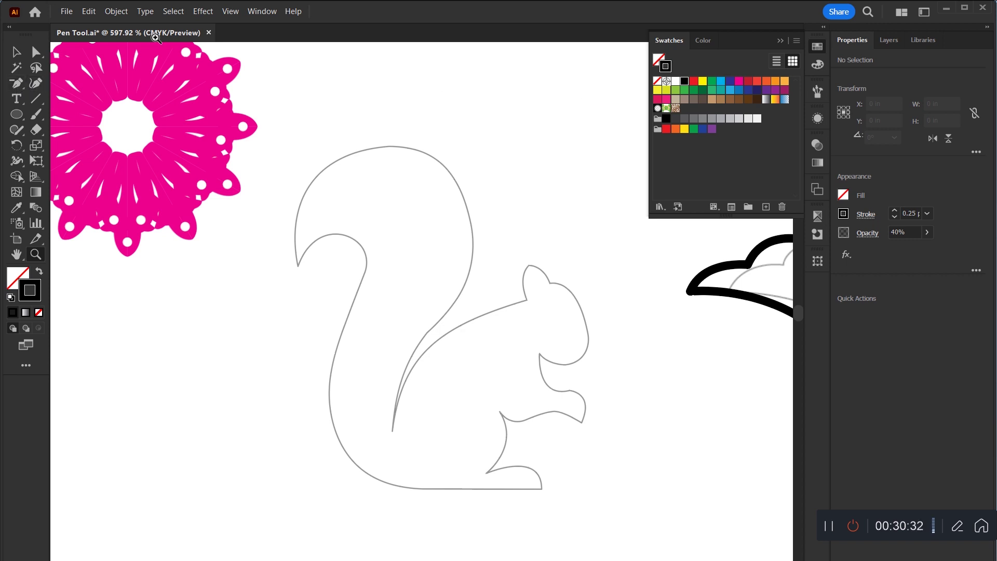
Step: Start a Pen path with anchors curving over the squirrel's ear tip
click(13, 52)
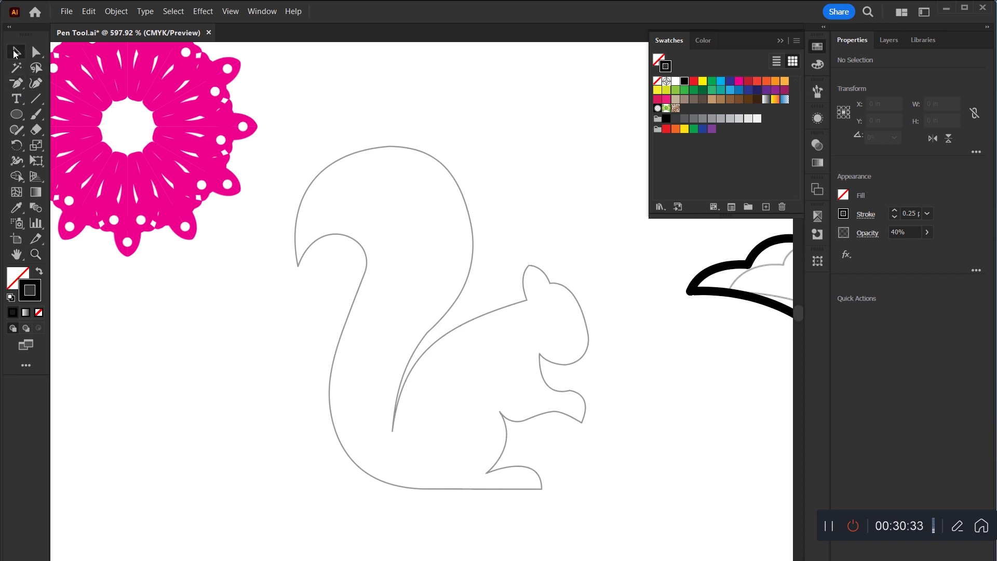
click(12, 92)
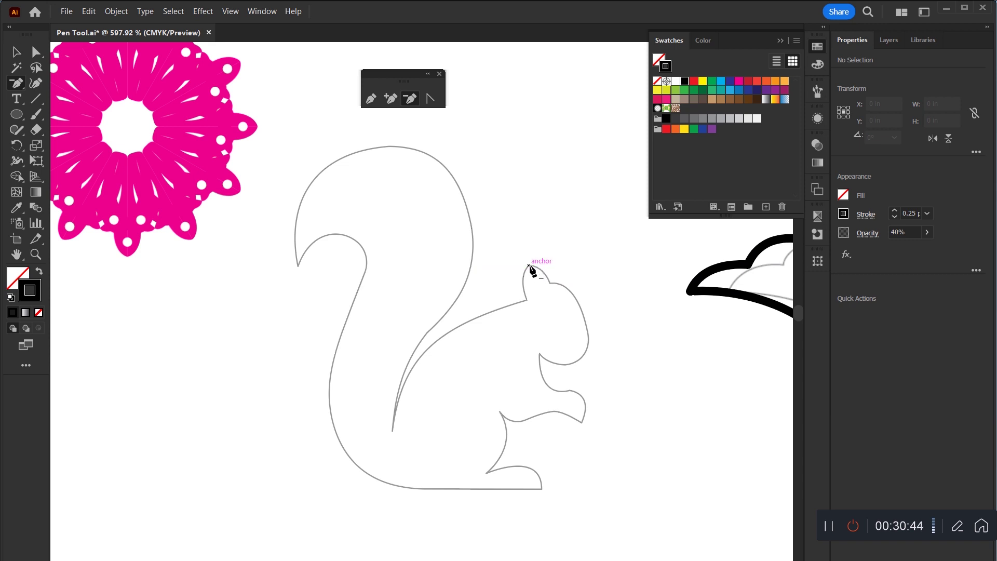
key(p)
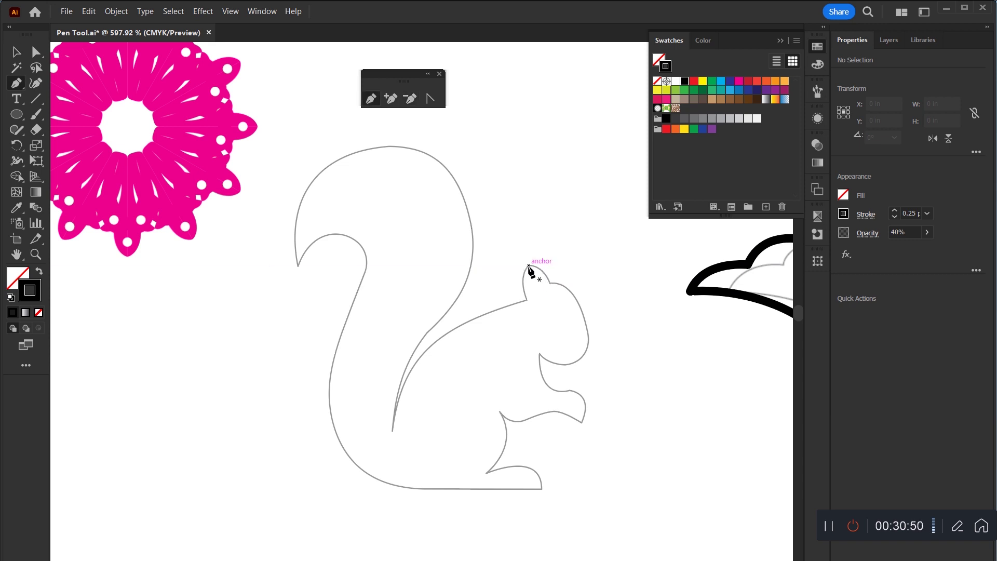
click(528, 266)
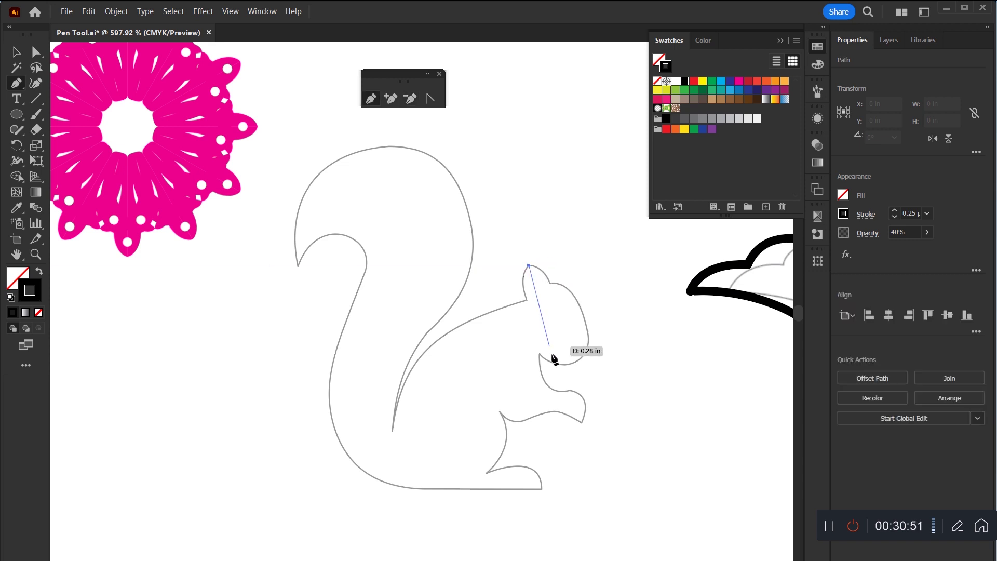
click(550, 283)
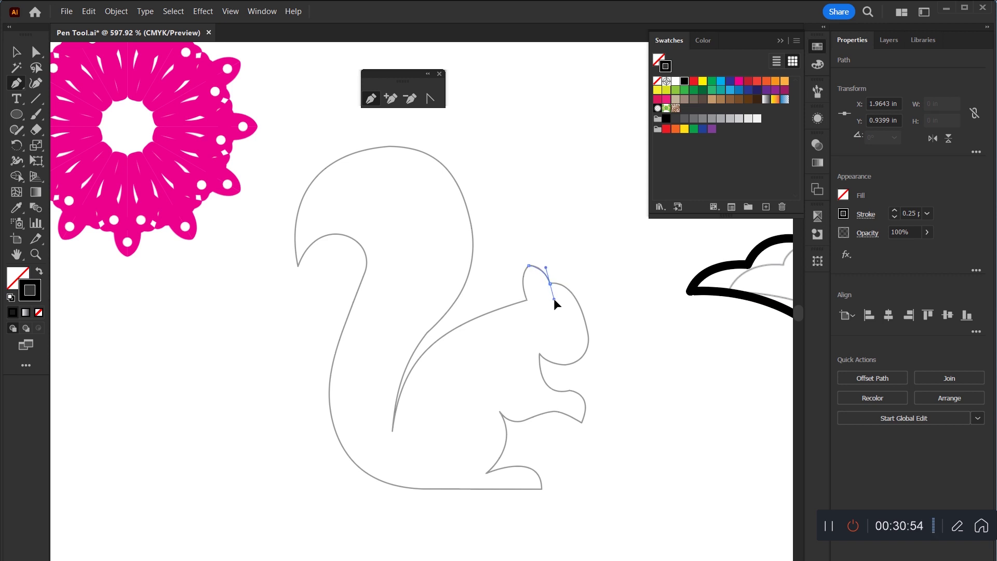
drag(556, 302, 557, 303)
Step: Set the path's stroke weight to 1 pt and remove the last anchor's outgoing handle
click(910, 213)
text(1)
key(Return)
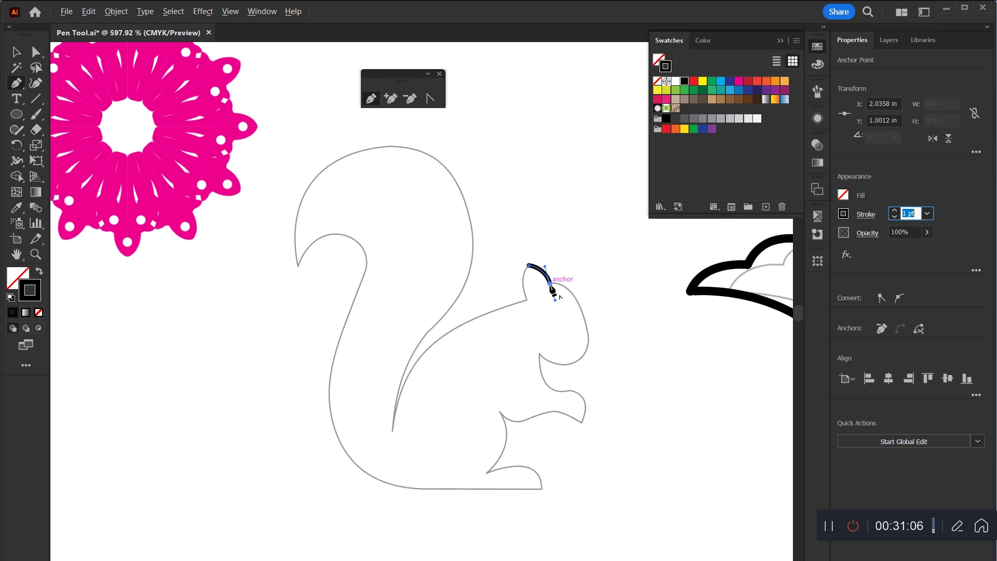
click(550, 284)
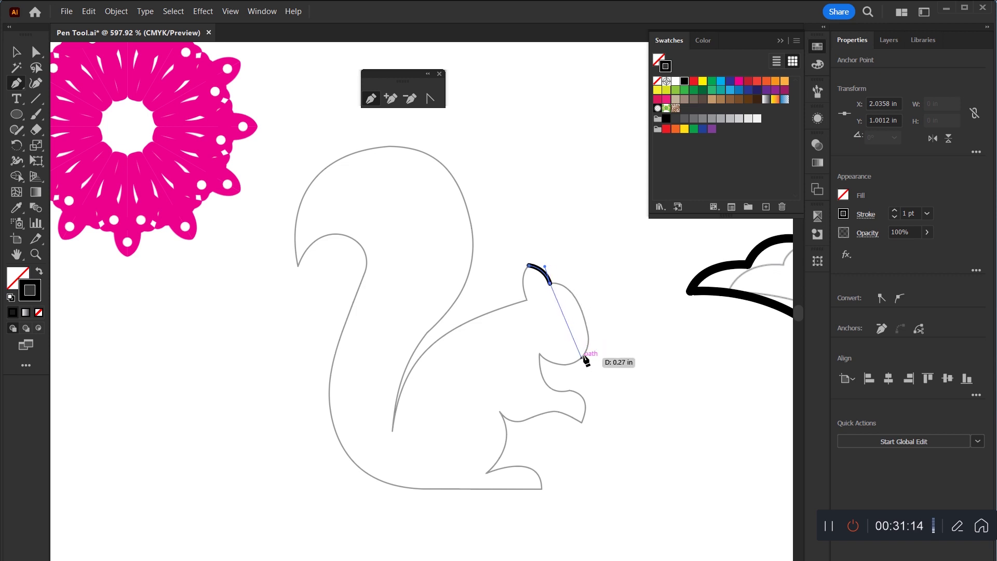
Step: Trace smooth curves down the squirrel's head and around the chin
drag(589, 344, 594, 410)
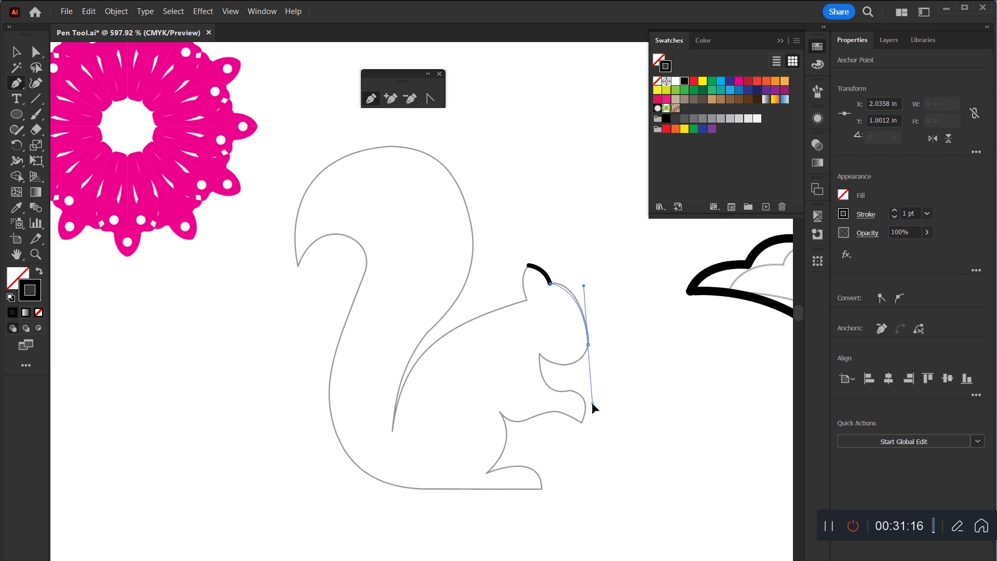
drag(593, 410, 592, 412)
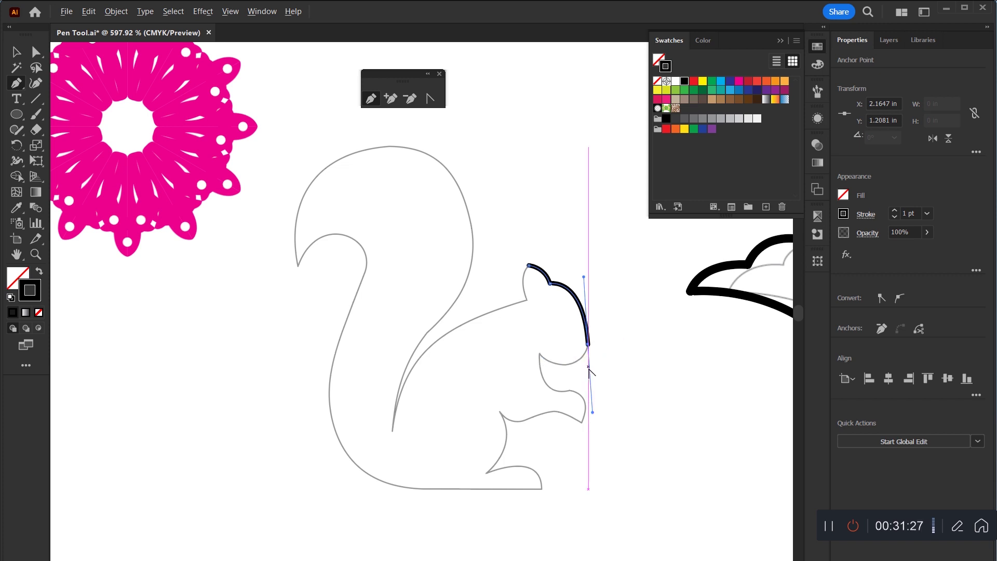
click(588, 344)
drag(540, 354, 497, 323)
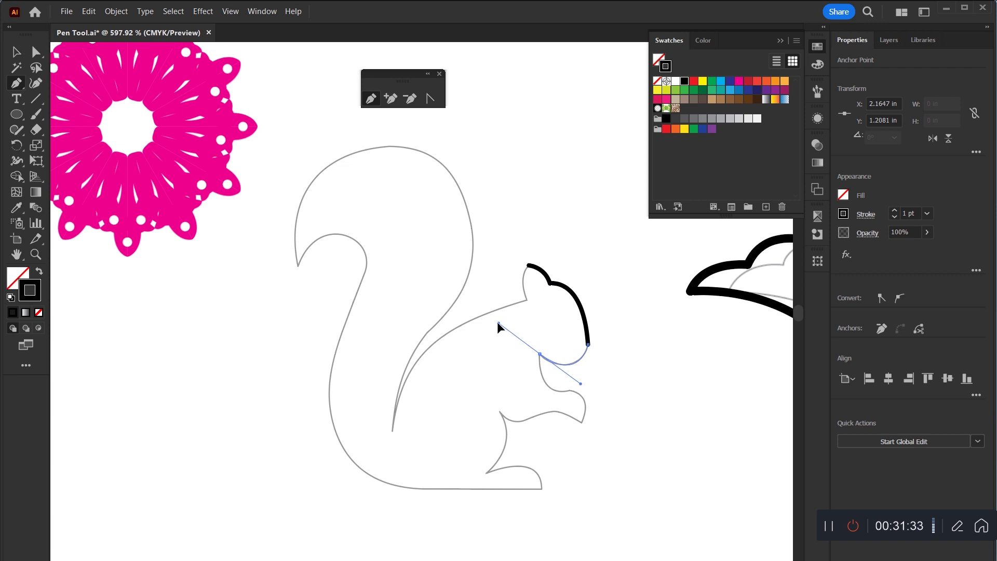
drag(539, 354, 540, 356)
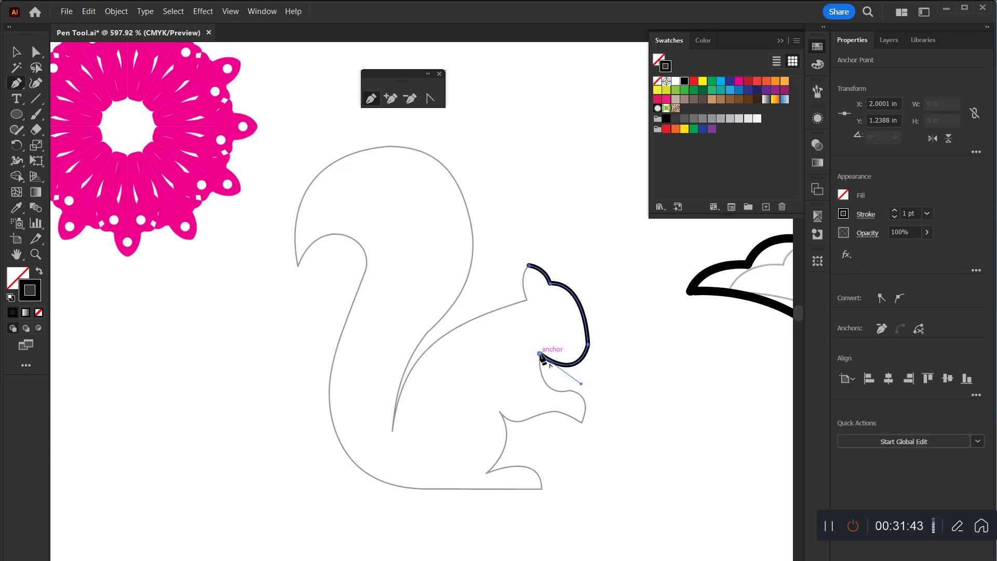
Step: Continue the curve down to the front paw tip and along its underside
drag(541, 357, 573, 399)
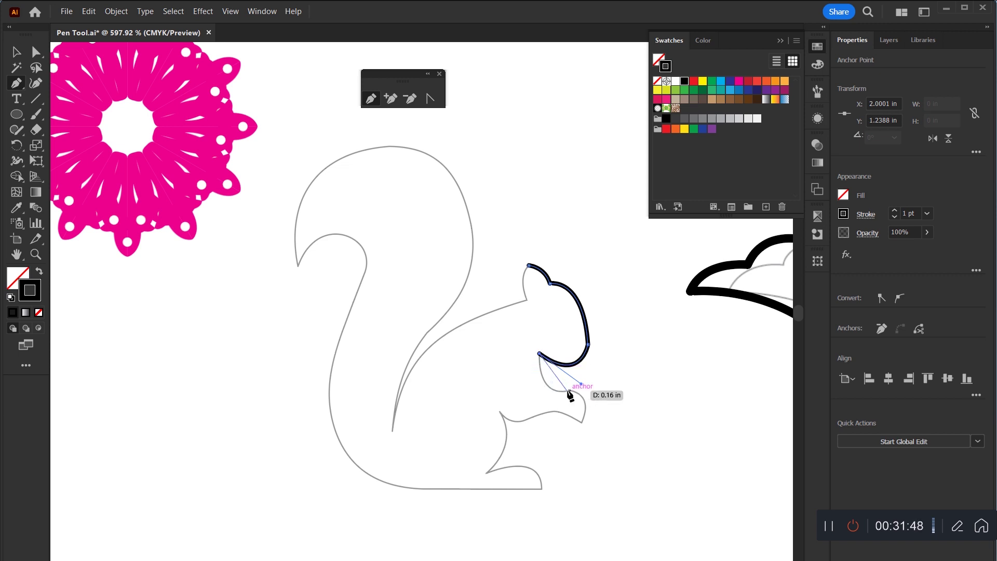
drag(571, 392, 603, 381)
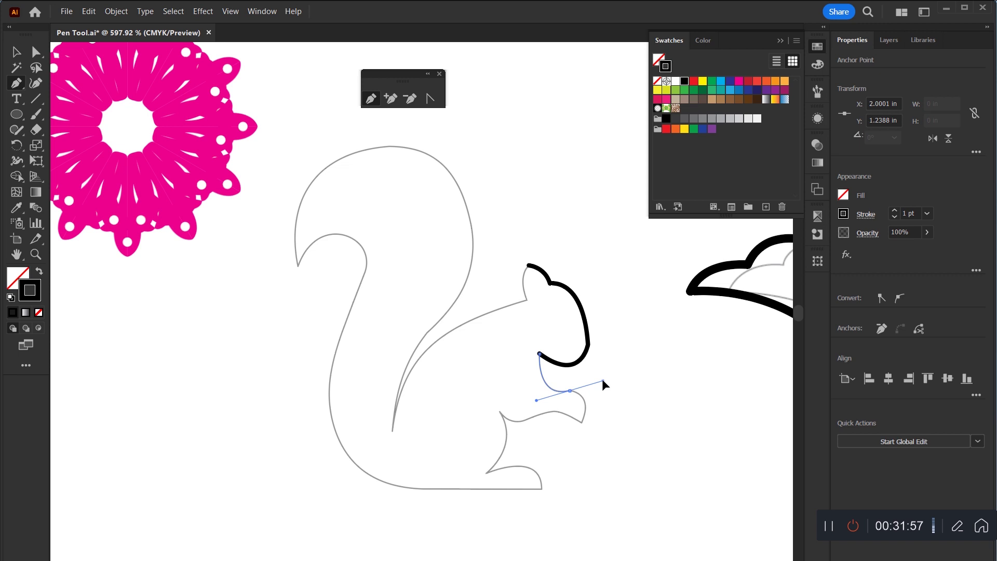
drag(603, 382, 603, 382)
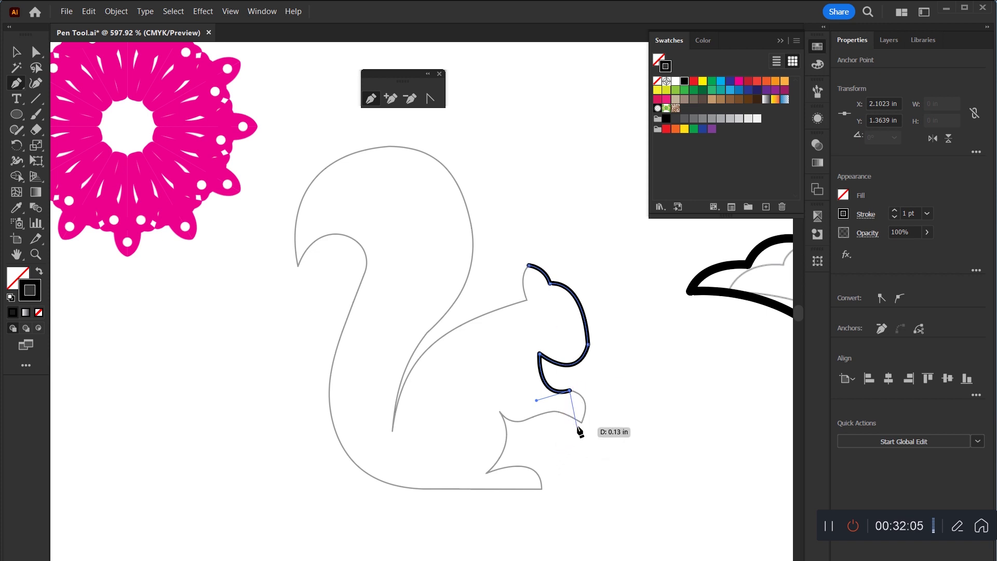
drag(581, 423, 569, 455)
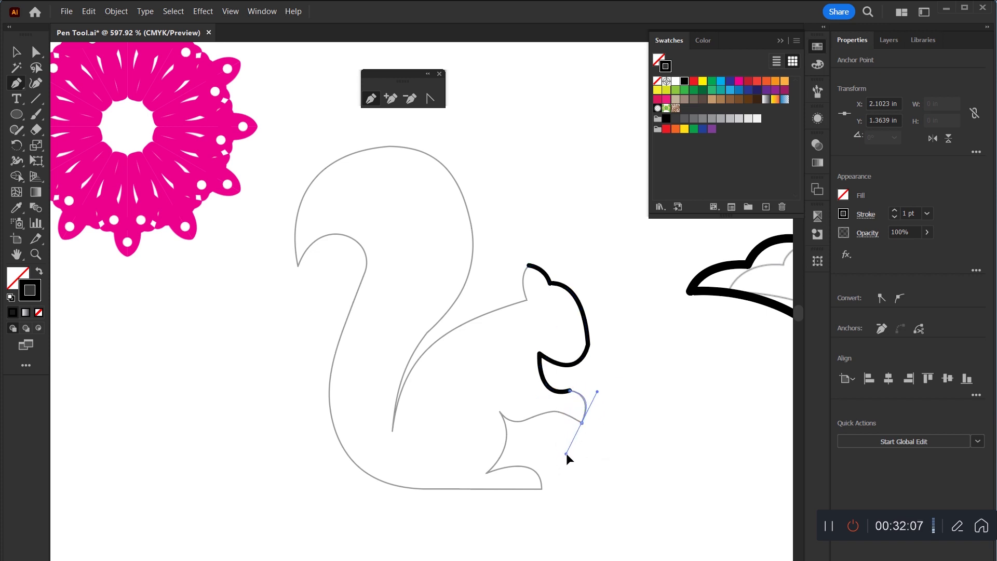
alt+click(582, 422)
drag(556, 411, 520, 423)
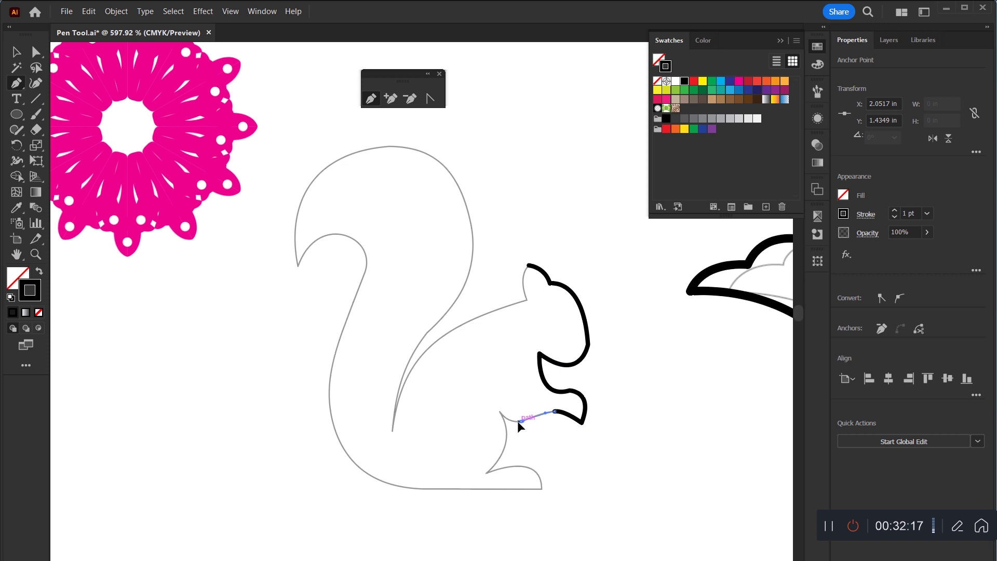
Step: Extend the trace under the paw, down to the hind foot, ending on a corner anchor
mouse_move(515, 421)
mouse_down()
mouse_move(499, 412)
mouse_move(500, 431)
mouse_move(502, 414)
mouse_up()
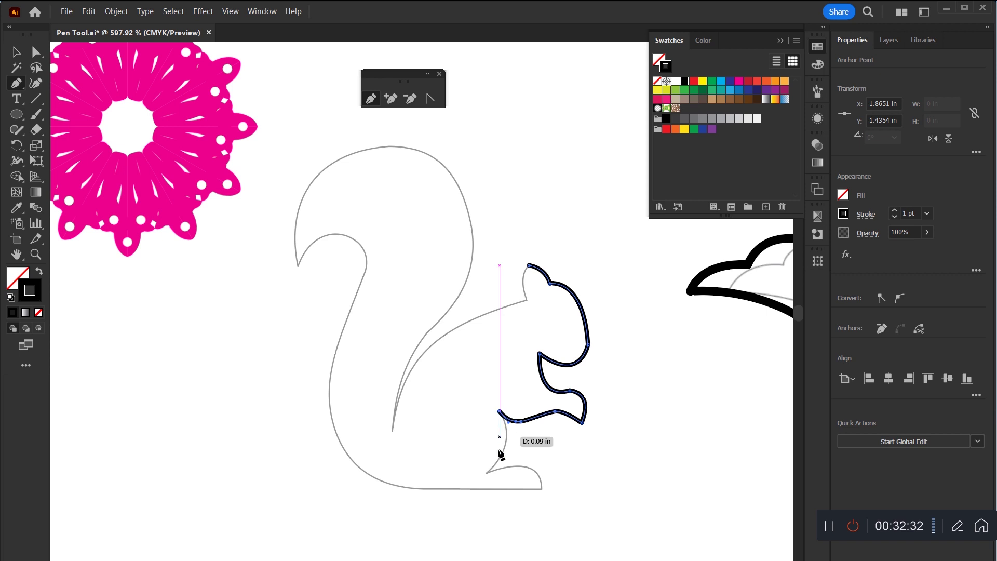
mouse_move(486, 473)
mouse_down()
mouse_move(463, 482)
mouse_move(453, 502)
mouse_up()
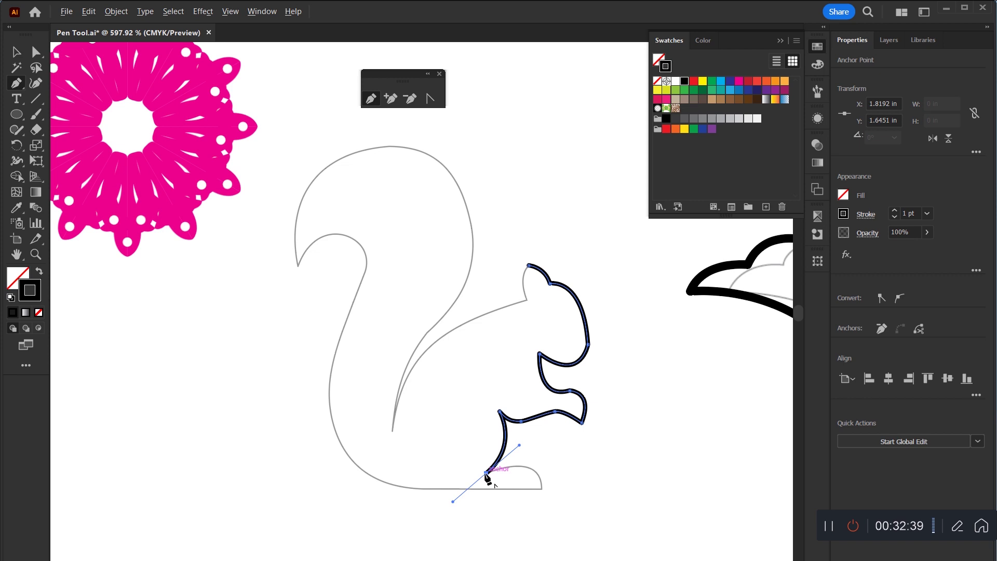
click(486, 474)
drag(540, 488, 540, 504)
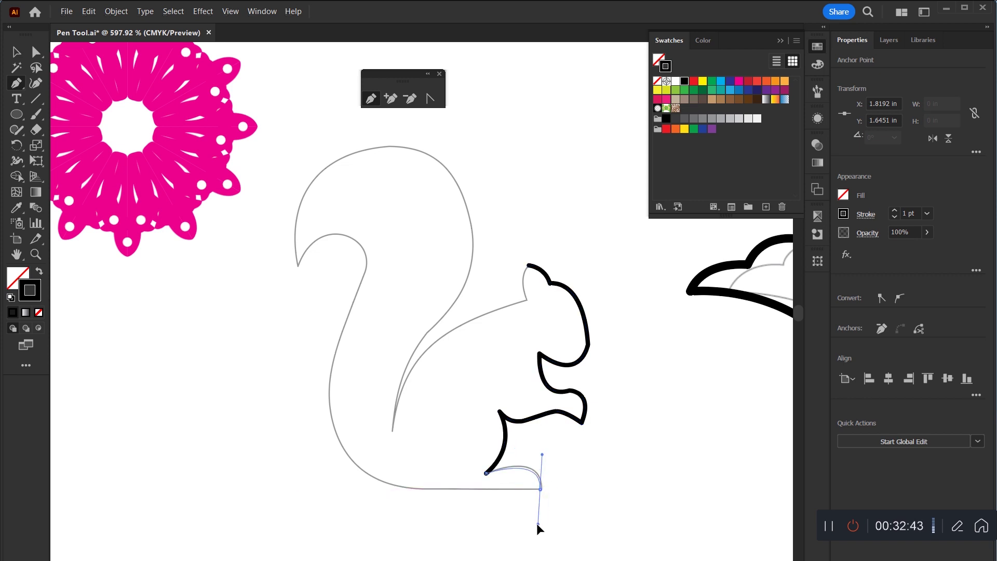
drag(541, 504, 534, 527)
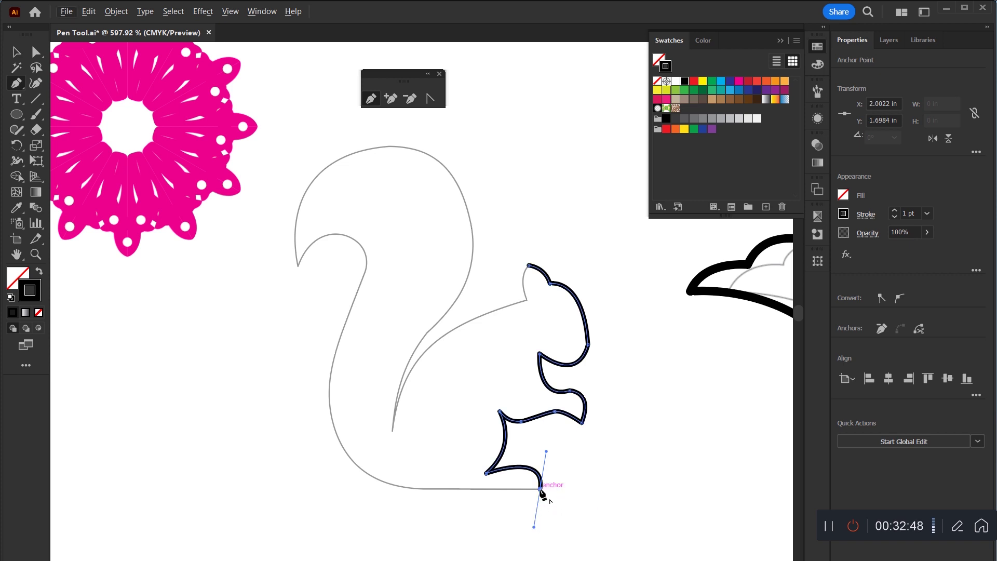
click(541, 489)
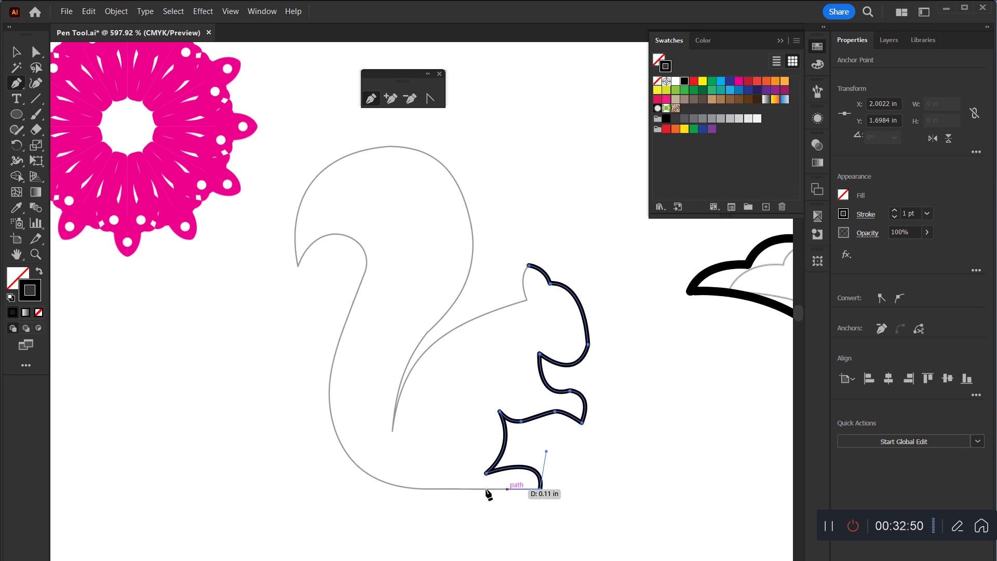
Step: Place anchors along the base, around the tail and back, closing the path at the ear
click(415, 489)
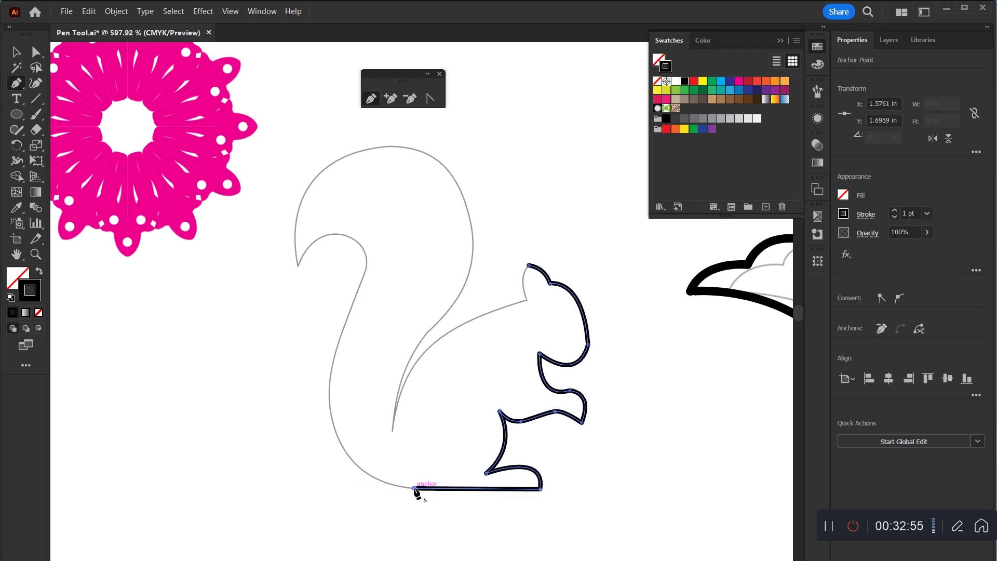
click(336, 352)
click(365, 253)
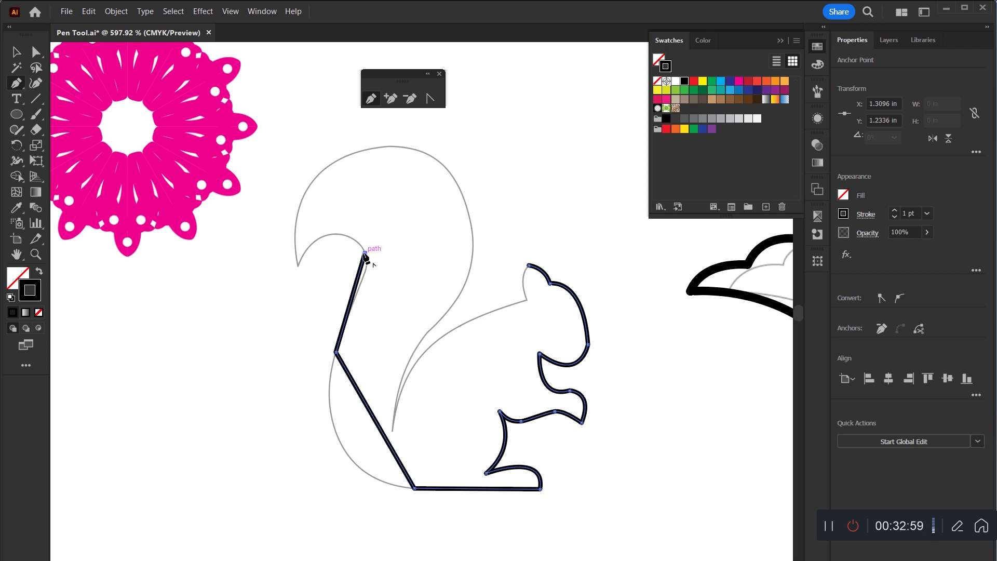
click(300, 266)
click(422, 152)
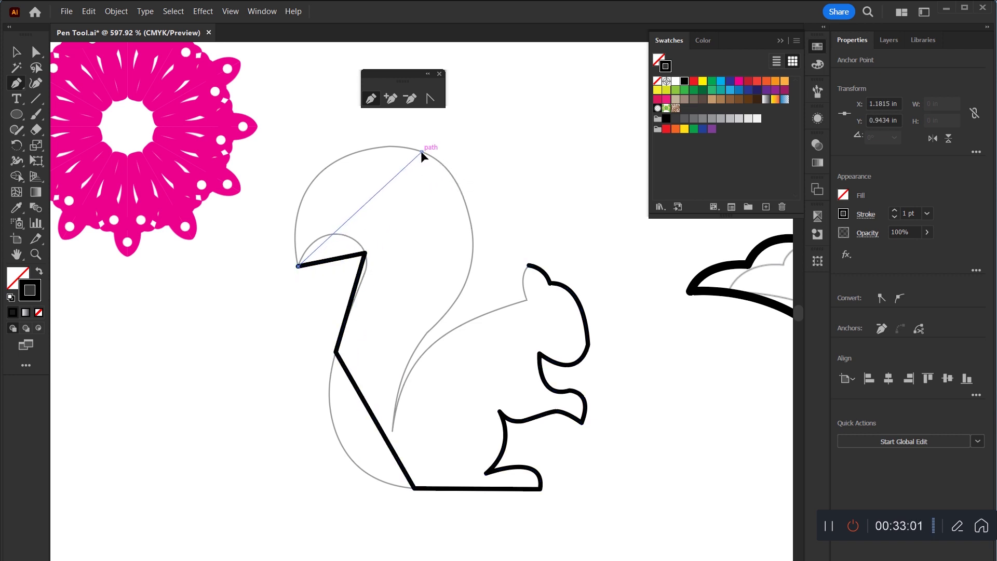
click(463, 288)
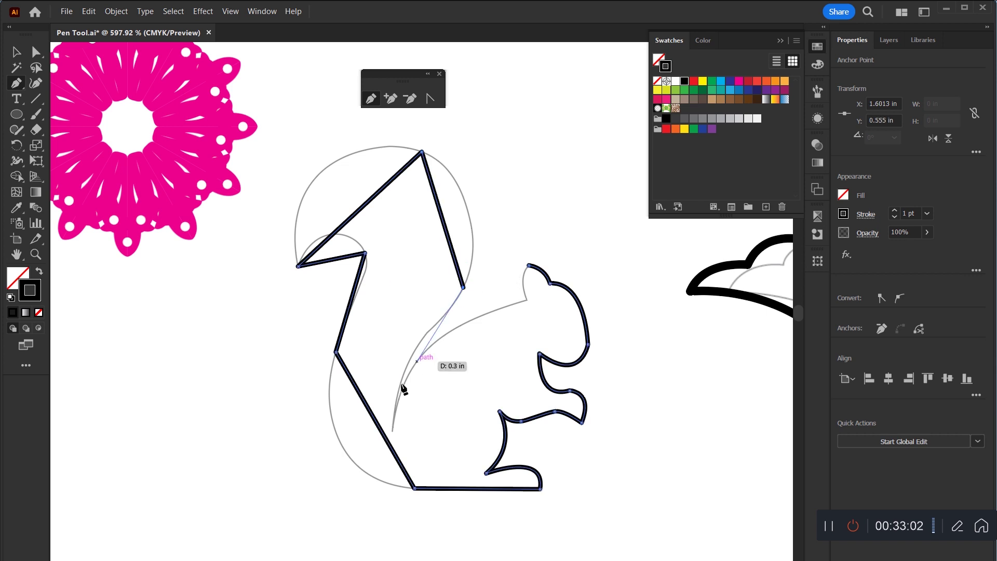
click(392, 430)
click(527, 300)
click(528, 267)
Step: Bend the tail, back, leg and ear segments into curves with the Anchor Point tool
key(shift+c)
drag(367, 203, 330, 169)
drag(442, 221, 465, 196)
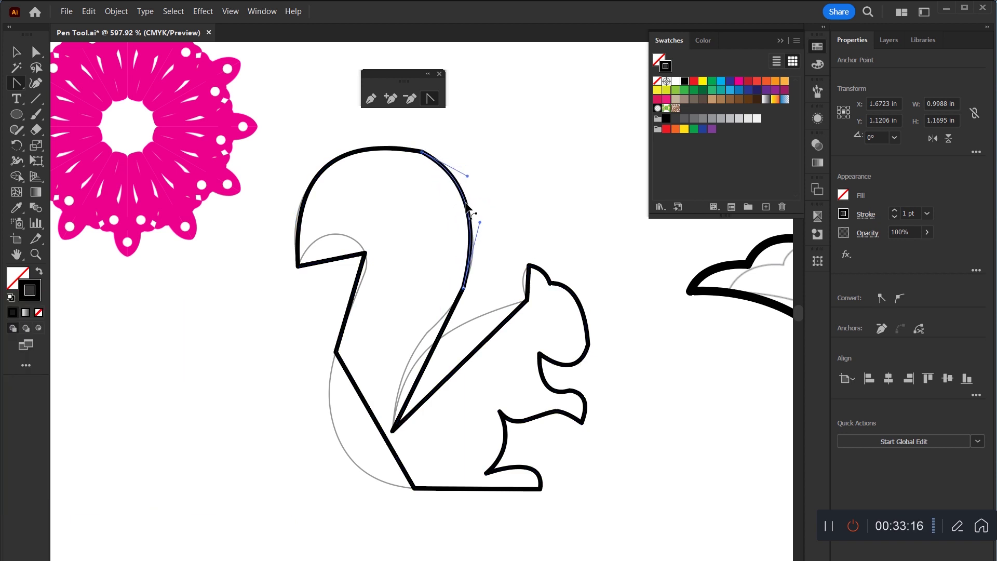
drag(466, 197, 470, 200)
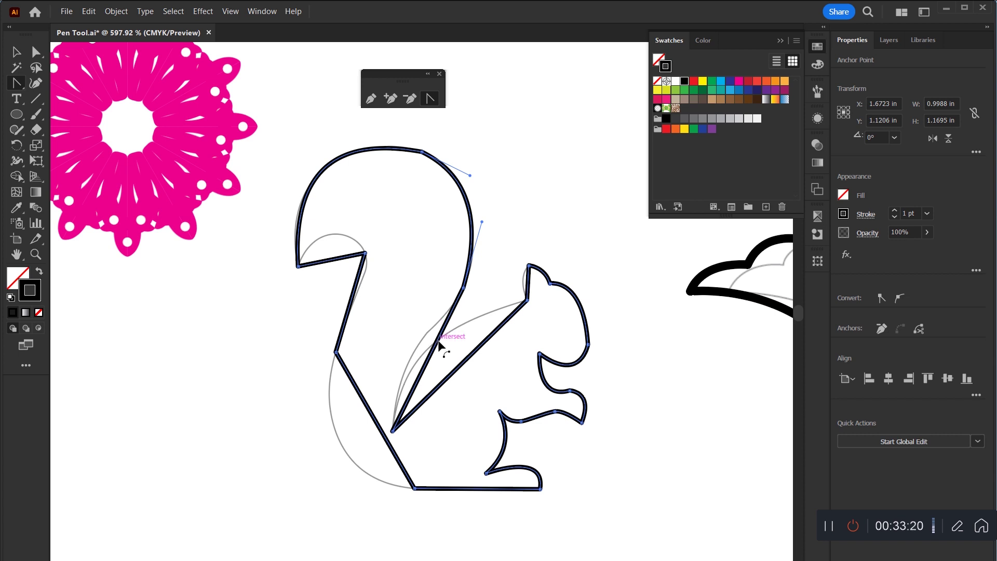
drag(436, 344, 423, 345)
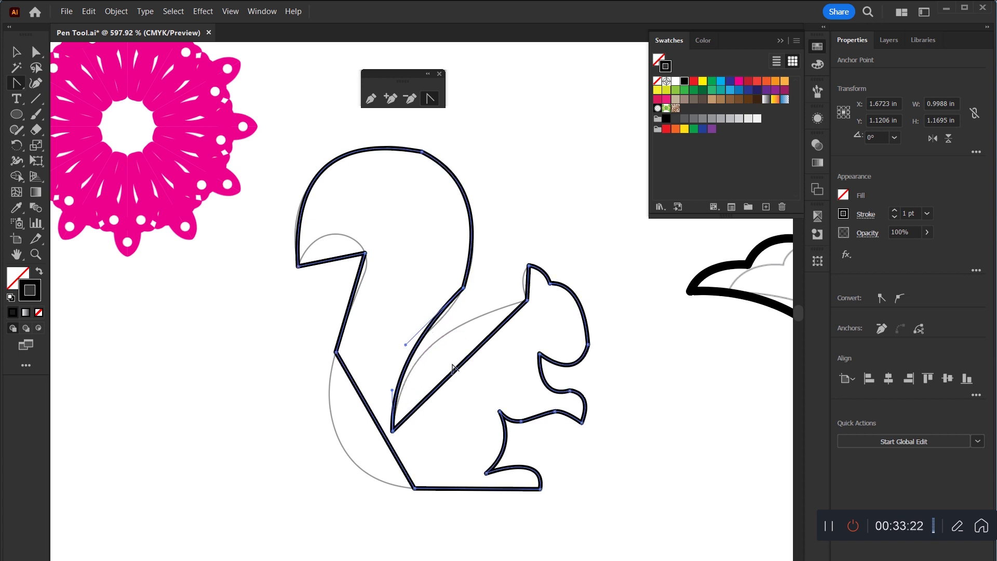
drag(464, 364, 432, 349)
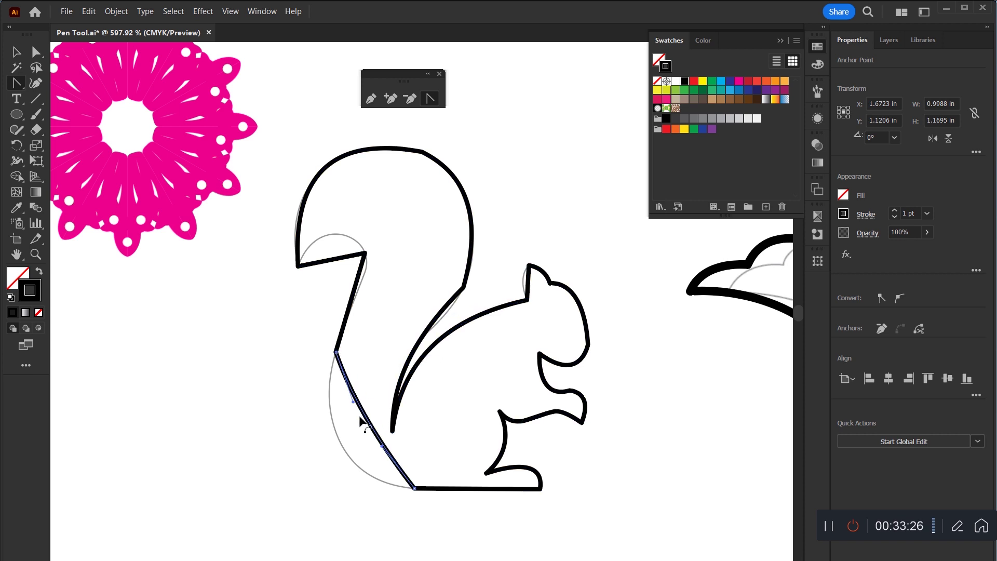
drag(369, 410, 341, 448)
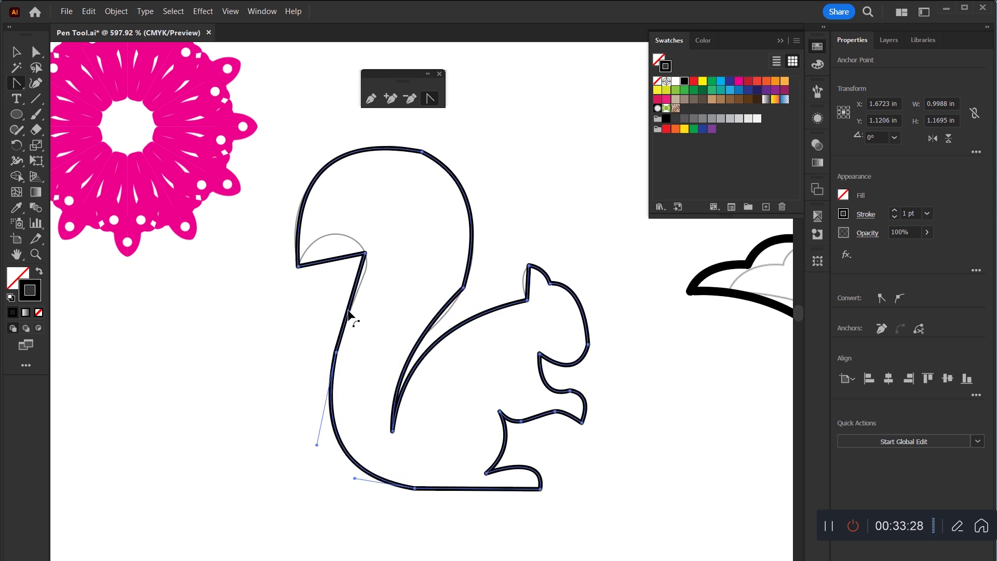
mouse_move(338, 260)
mouse_down()
mouse_move(335, 243)
mouse_move(369, 272)
mouse_move(374, 258)
mouse_up()
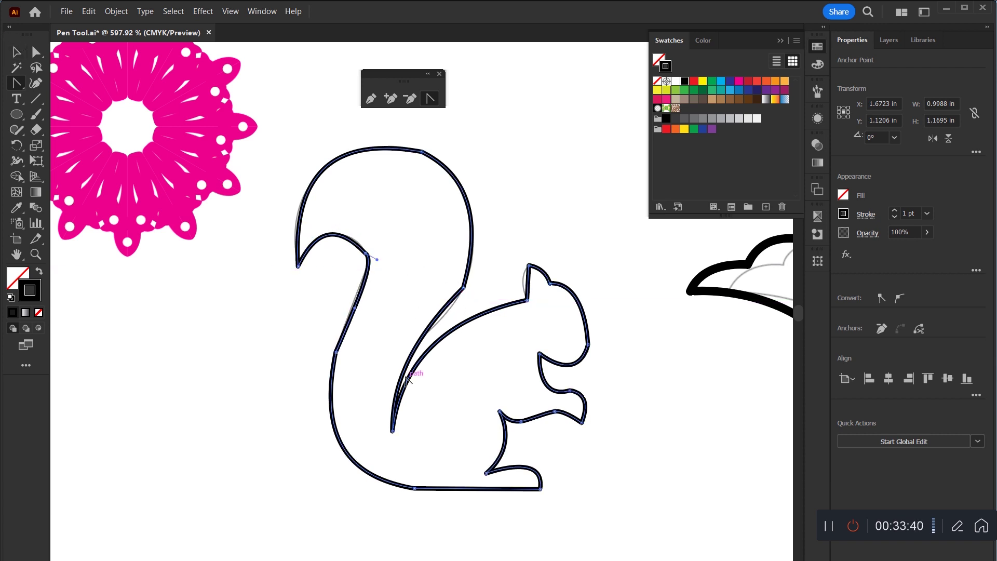
drag(530, 280, 524, 280)
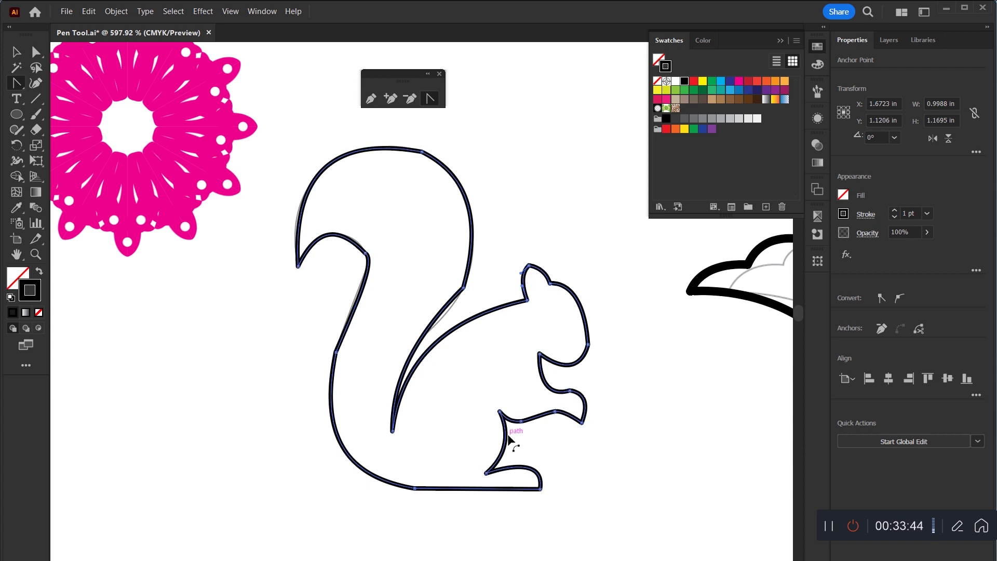
Step: Adjust the tail-hook anchor's handles with the Direct Selection tool
key(a)
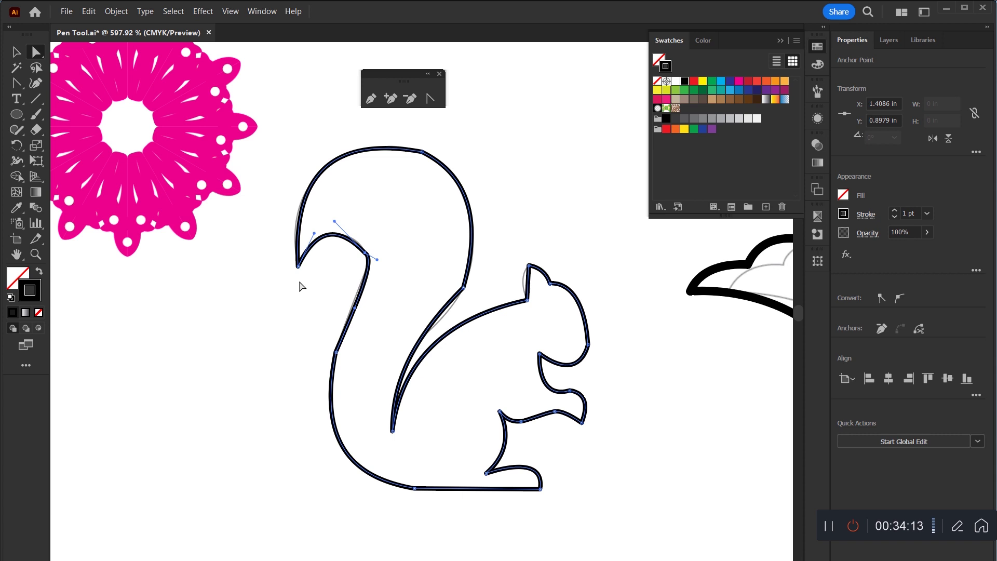
click(307, 282)
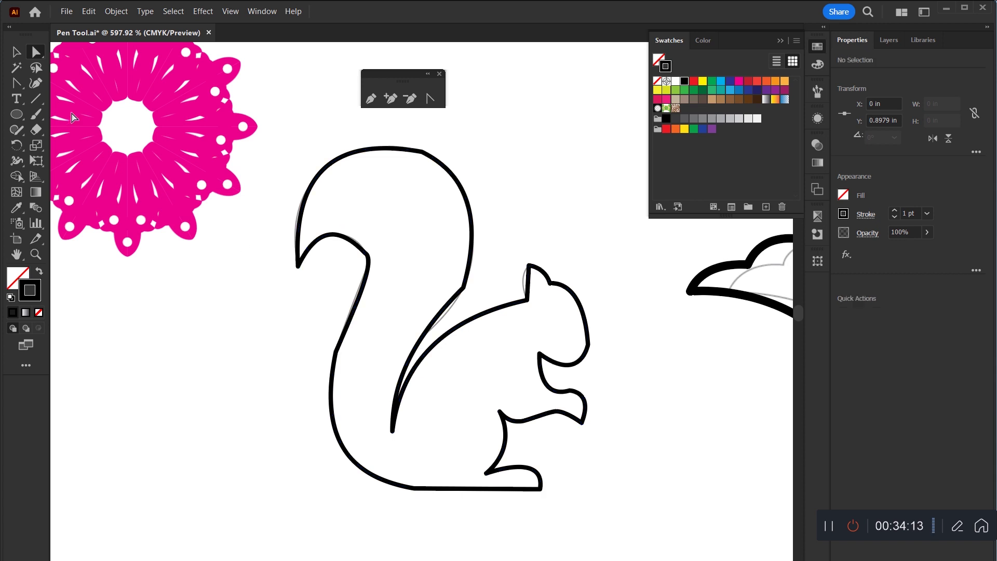
click(367, 255)
click(374, 272)
click(367, 254)
drag(376, 260, 373, 267)
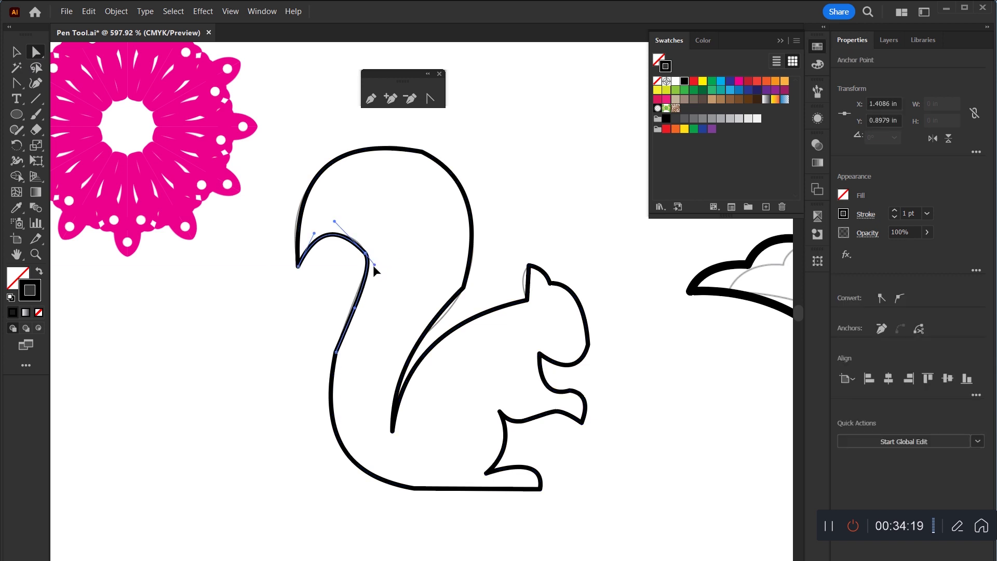
Step: Reshape the tail's inner curve to match the template and refine the ear's left edge
click(351, 309)
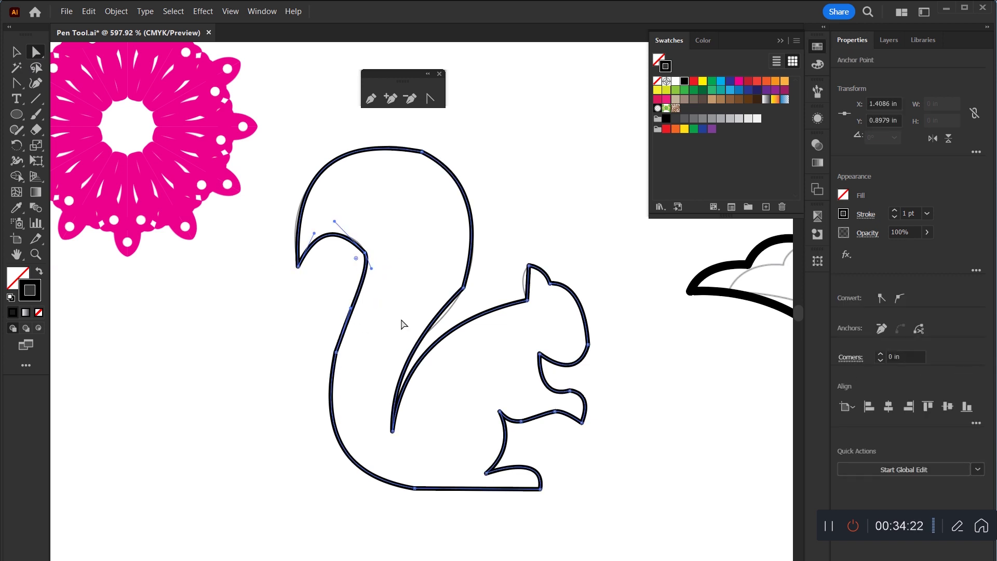
click(464, 288)
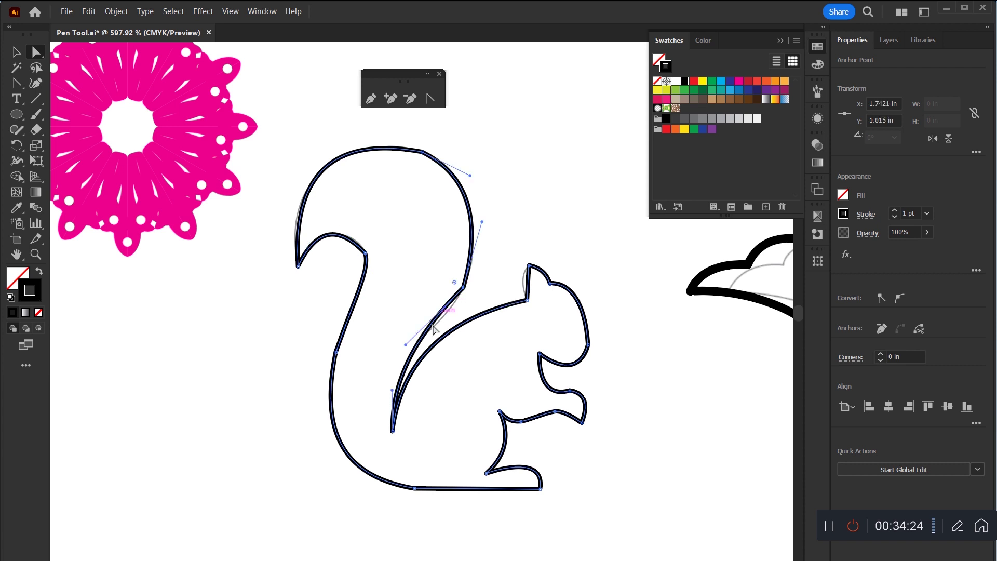
click(406, 345)
drag(406, 345, 419, 332)
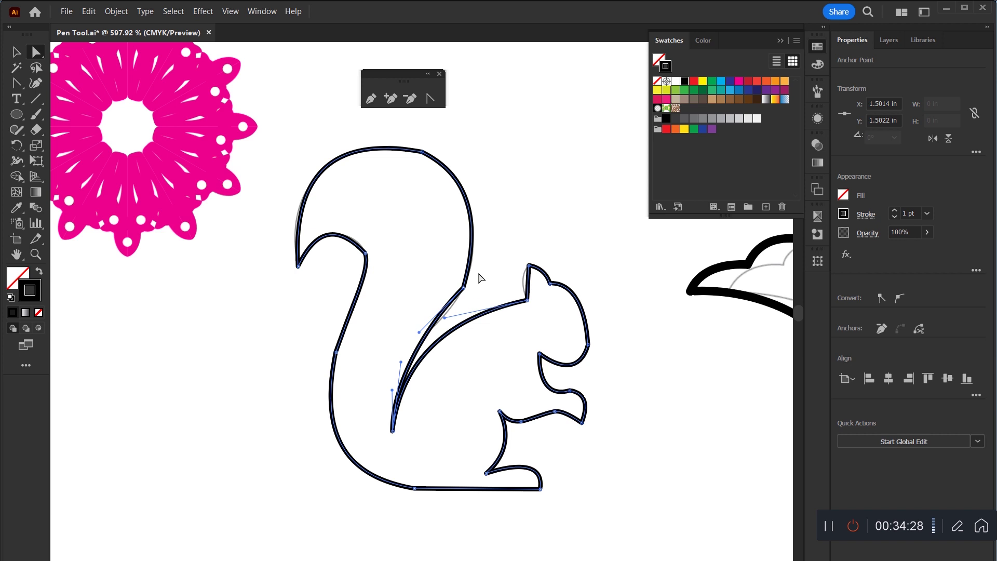
click(430, 99)
drag(527, 283, 524, 280)
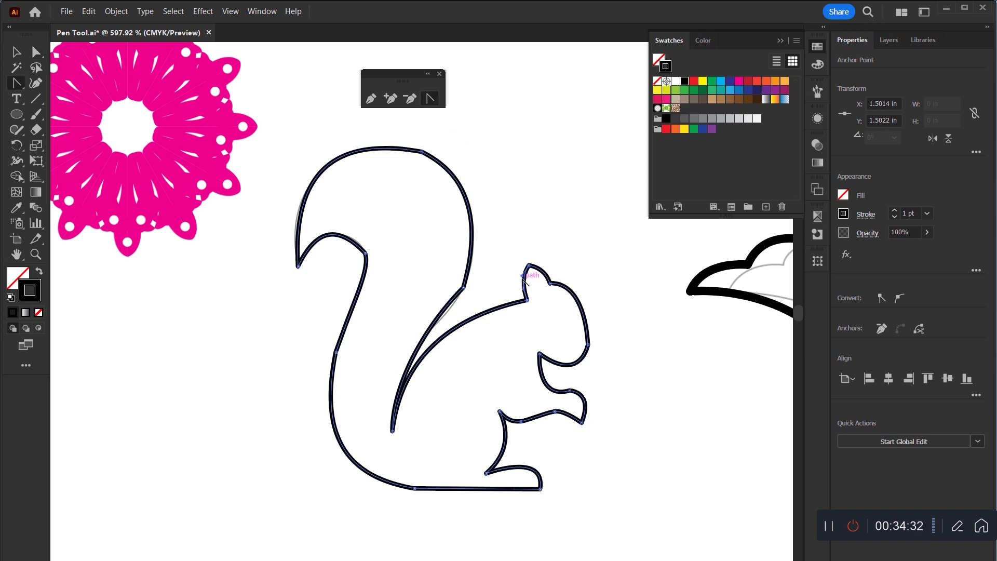
drag(17, 130, 86, 132)
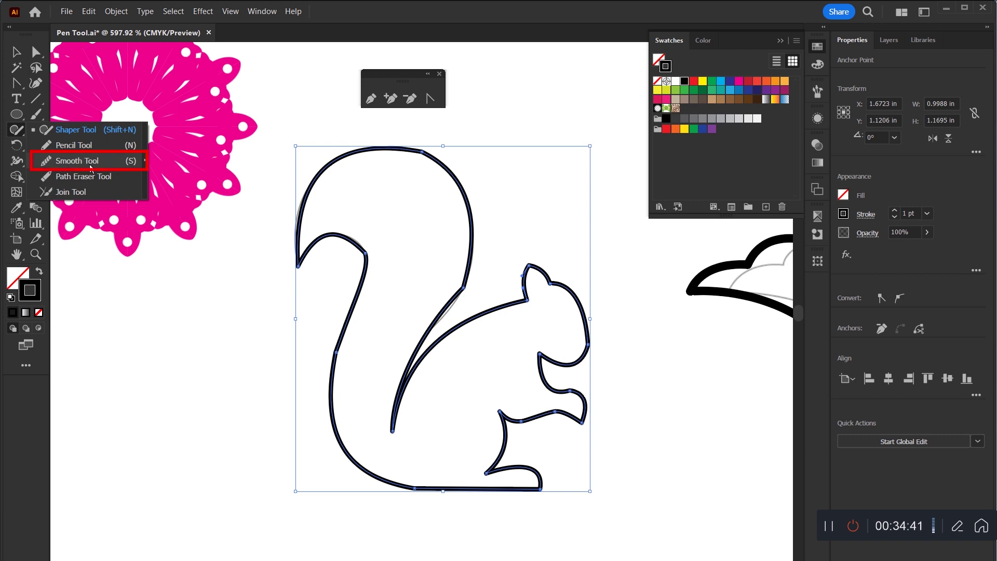
Step: Smooth the squirrel path's tail along its inner curve, top arc and inner edge with the Smooth Tool
click(90, 163)
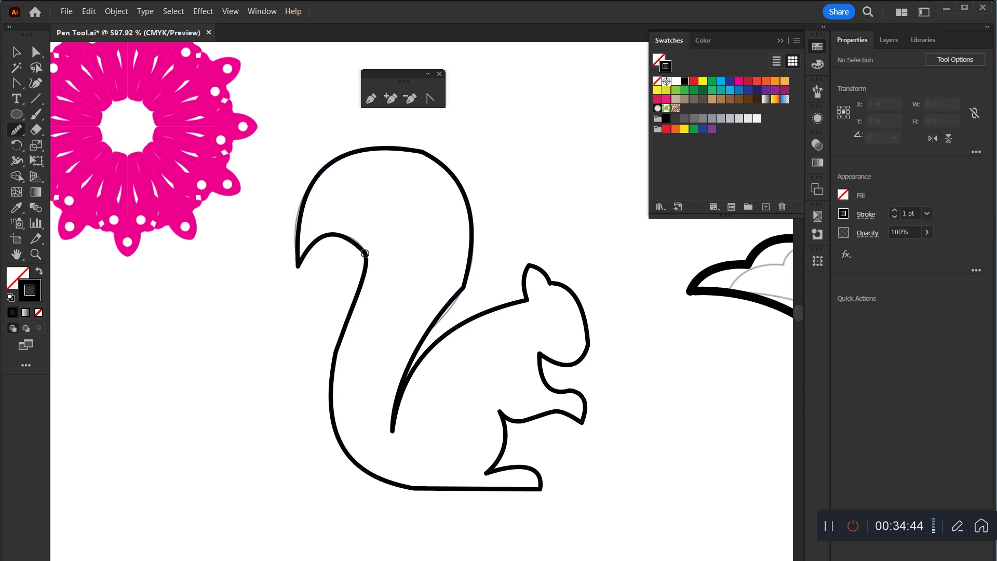
click(17, 52)
click(458, 313)
shift+click(183, 194)
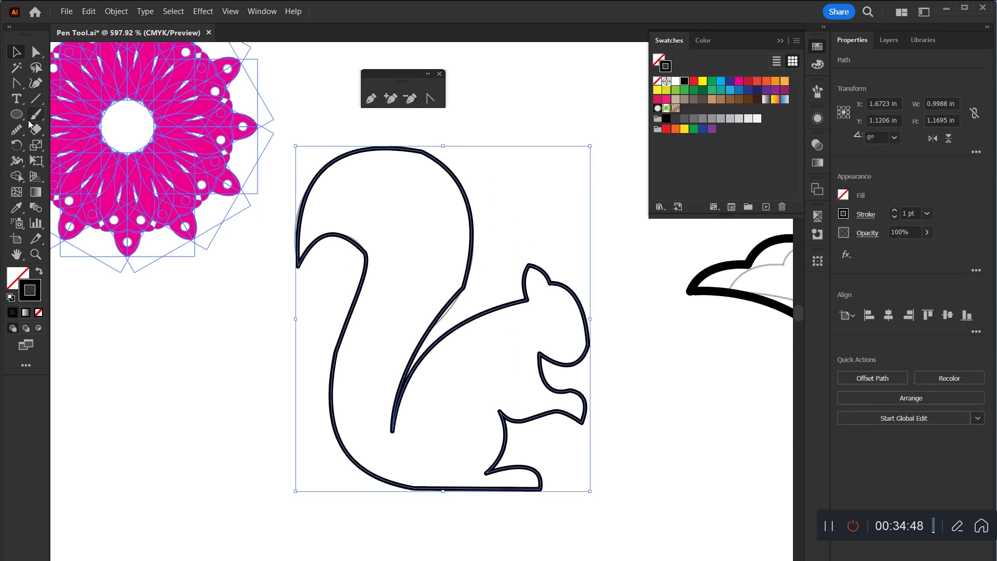
click(18, 131)
drag(366, 259, 368, 257)
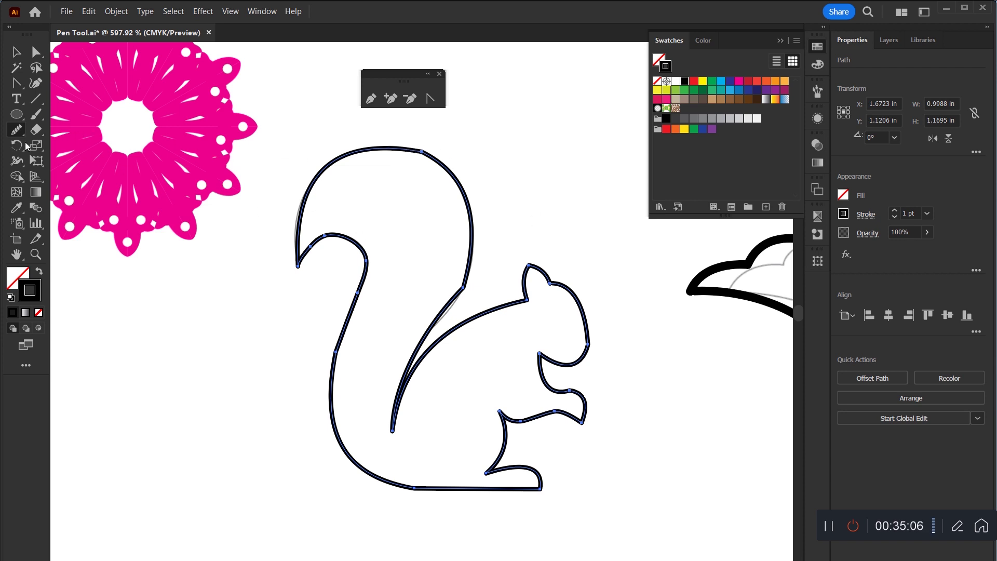
drag(421, 148, 468, 218)
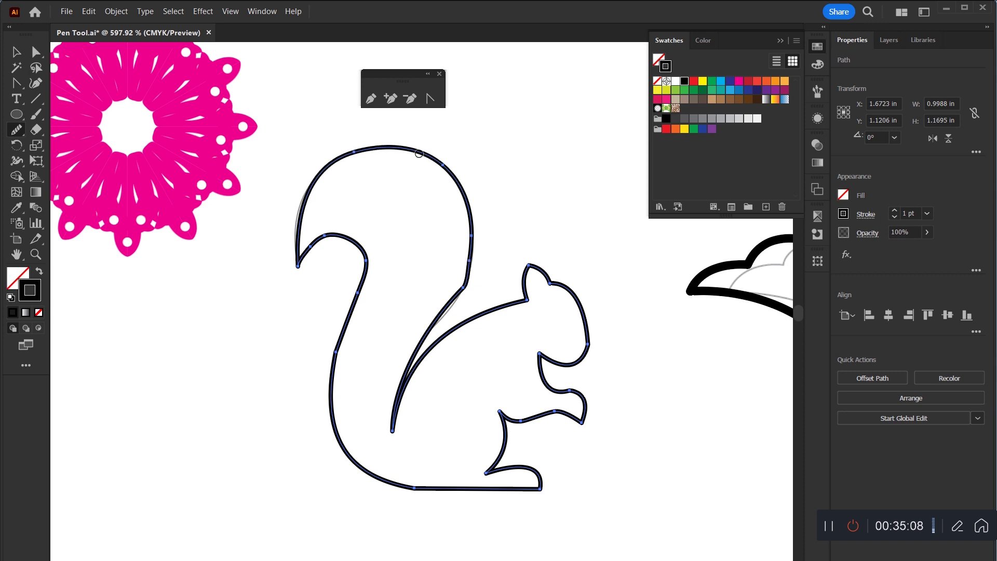
drag(472, 255, 451, 293)
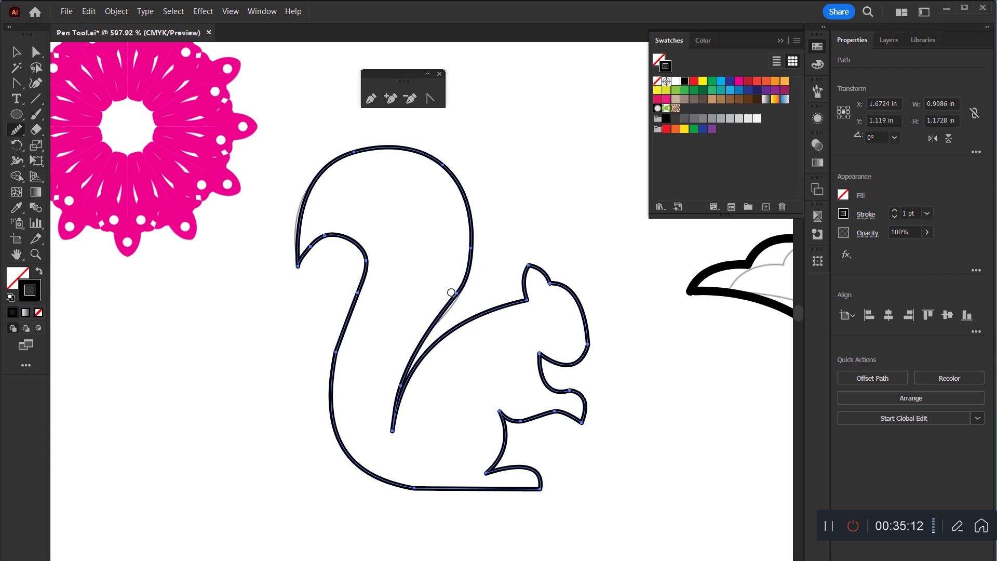
mouse_move(458, 294)
mouse_down()
mouse_move(432, 316)
mouse_move(445, 277)
mouse_move(427, 324)
mouse_up()
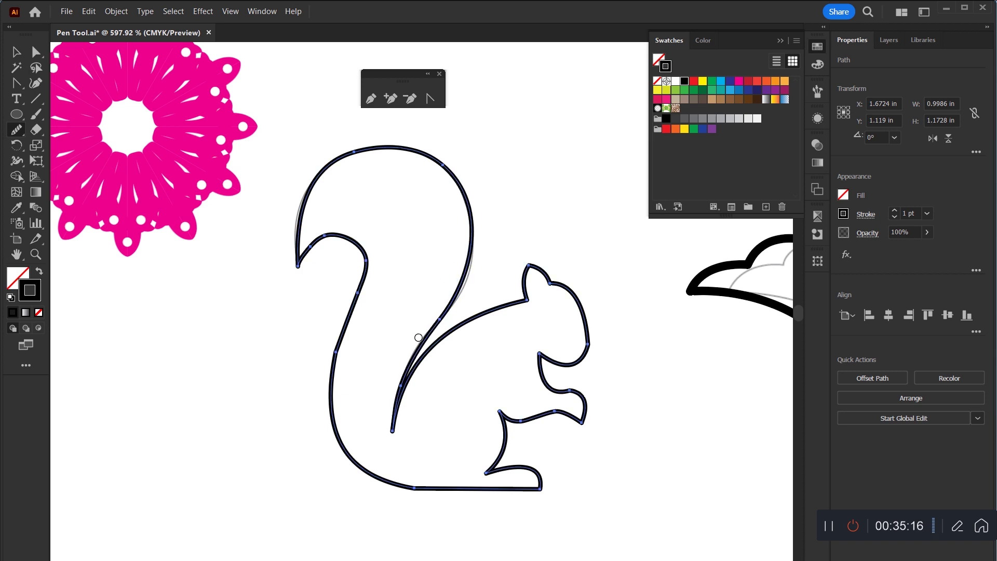